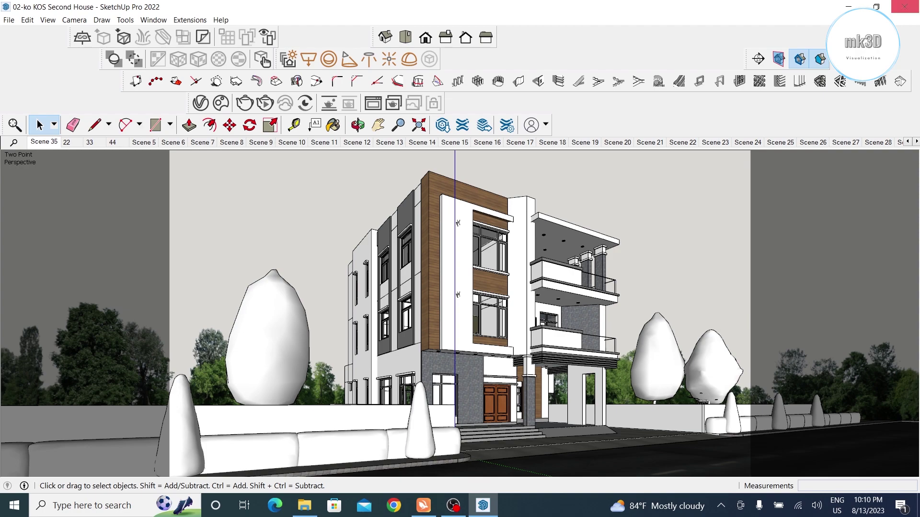
Step: Orbit around the house, then return to the saved Scene 35 camera
mouse_move(599, 287)
middle_mouse_down()
mouse_move(578, 322)
mouse_move(540, 281)
middle_mouse_up()
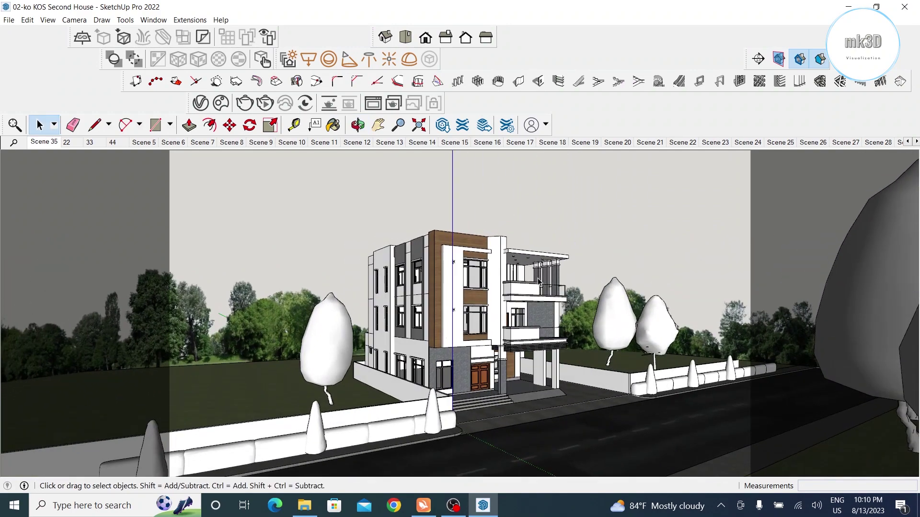
mouse_move(532, 284)
middle_mouse_down()
mouse_move(542, 312)
mouse_move(540, 283)
middle_mouse_up()
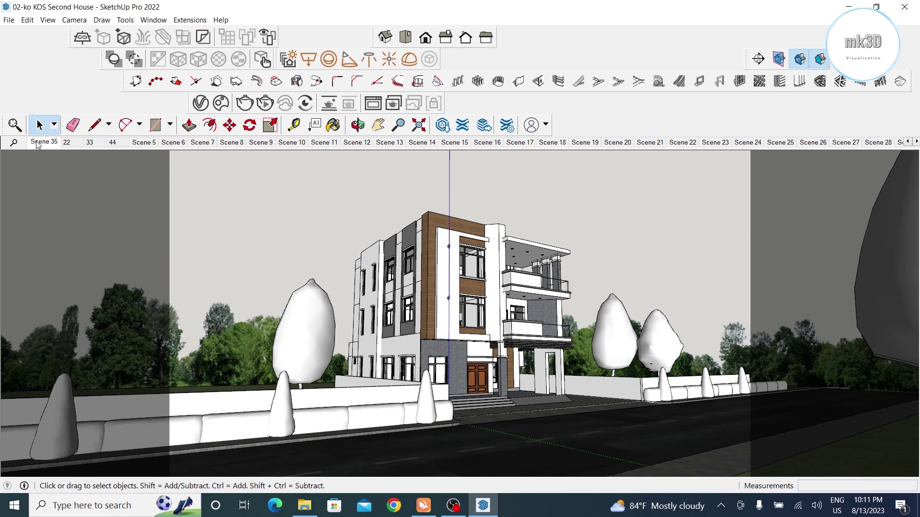
left_click(38, 142)
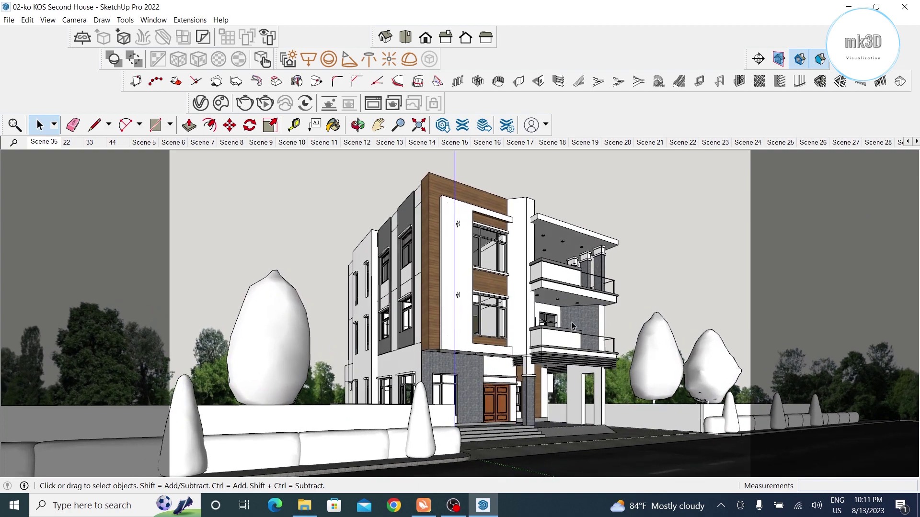
Step: Set V-Ray render quality to Low and output size to 800 × 450, then collapse the sections
left_click(201, 104)
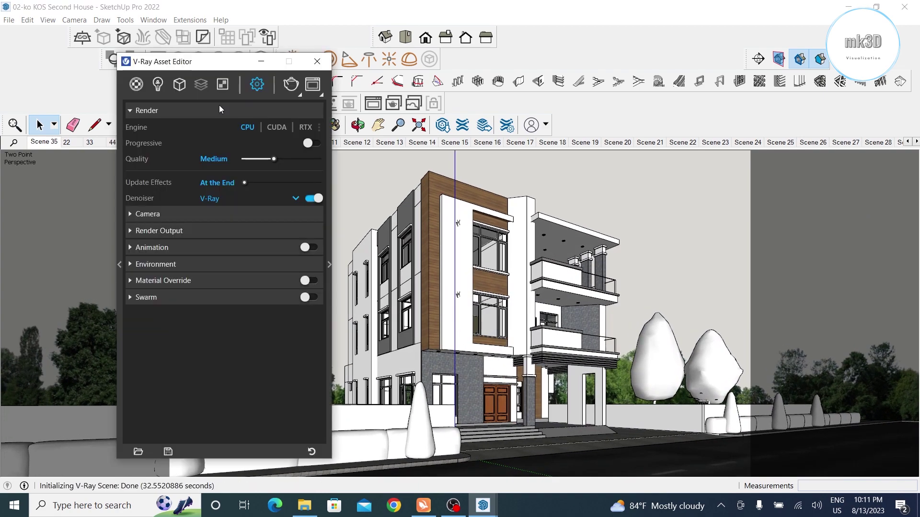
left_click(245, 158)
left_click(199, 231)
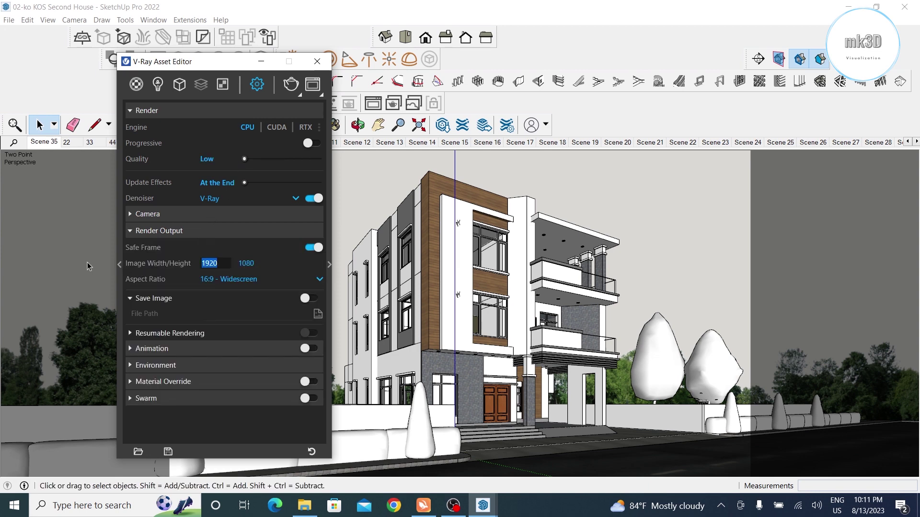
type("800")
key("Return")
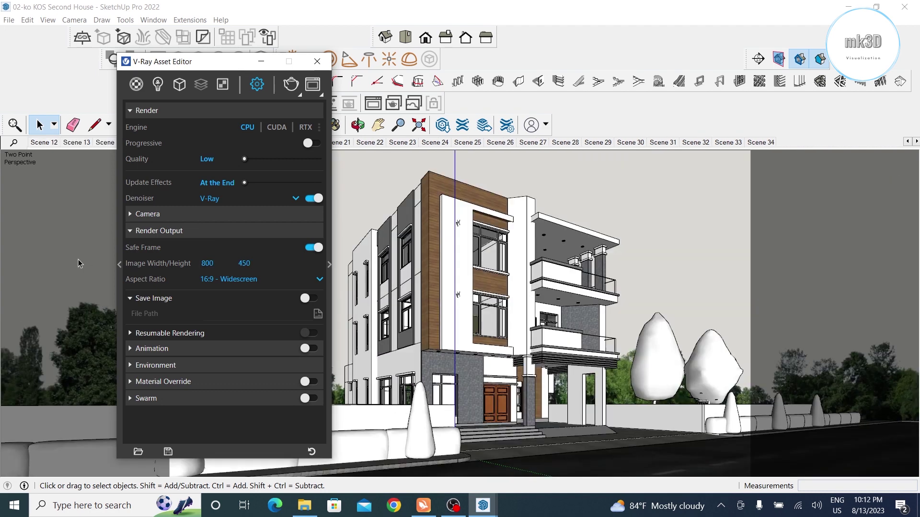
left_click(252, 232)
left_click(220, 111)
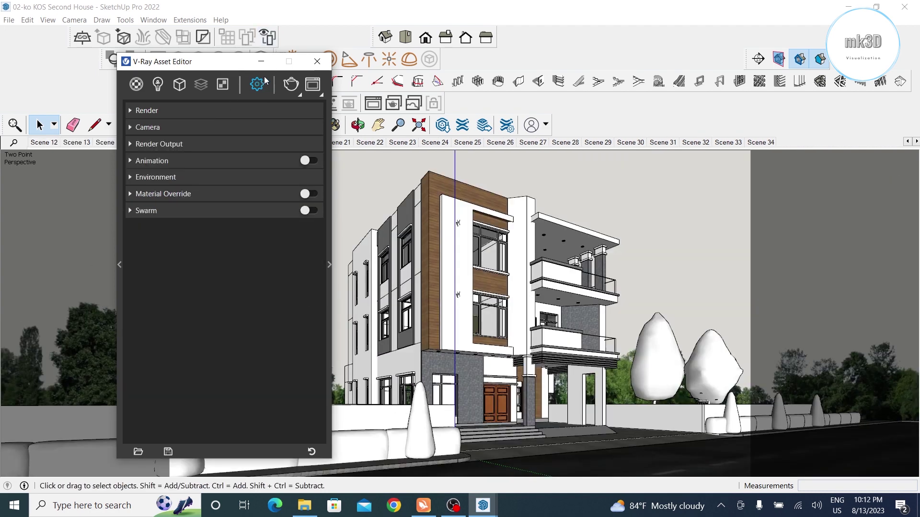
left_click_drag(246, 63, 164, 64)
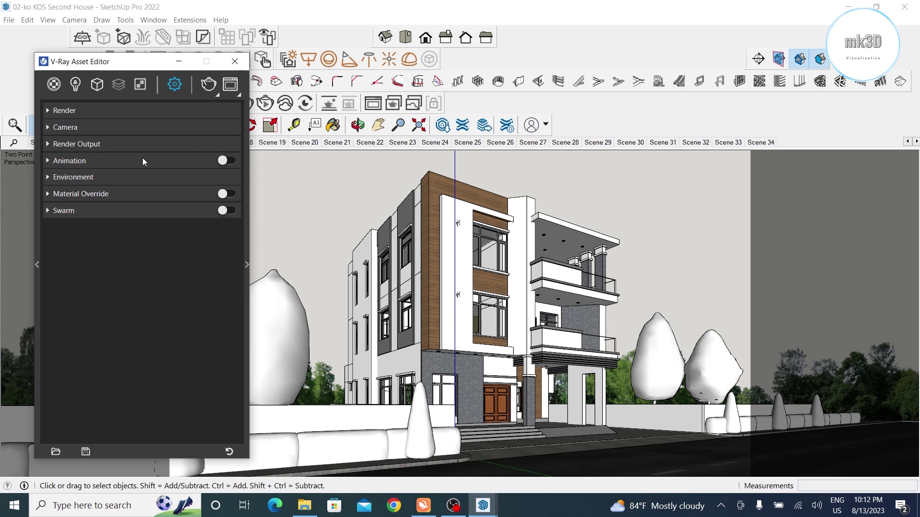
left_click_drag(125, 66, 118, 100)
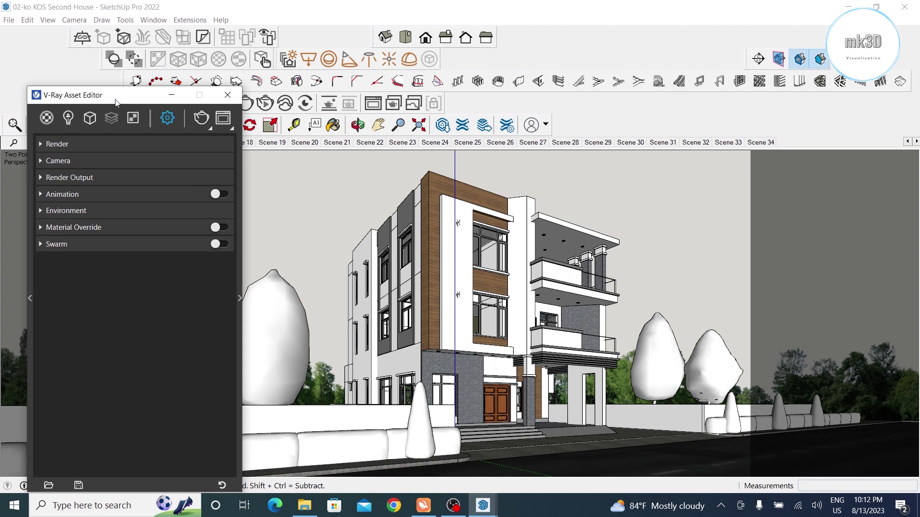
Step: Turn on Material Override and review the Environment settings (black background, intensity 1)
left_click_drag(110, 101, 74, 113)
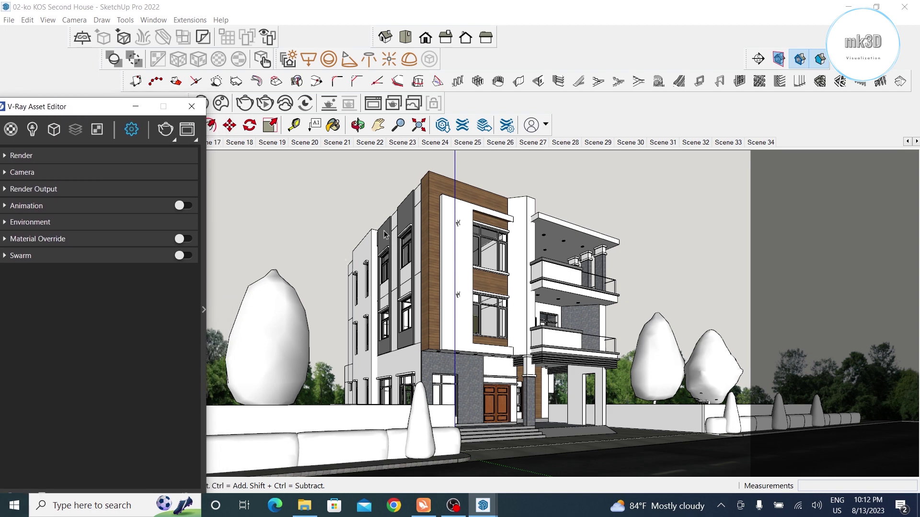
left_click_drag(92, 109, 153, 80)
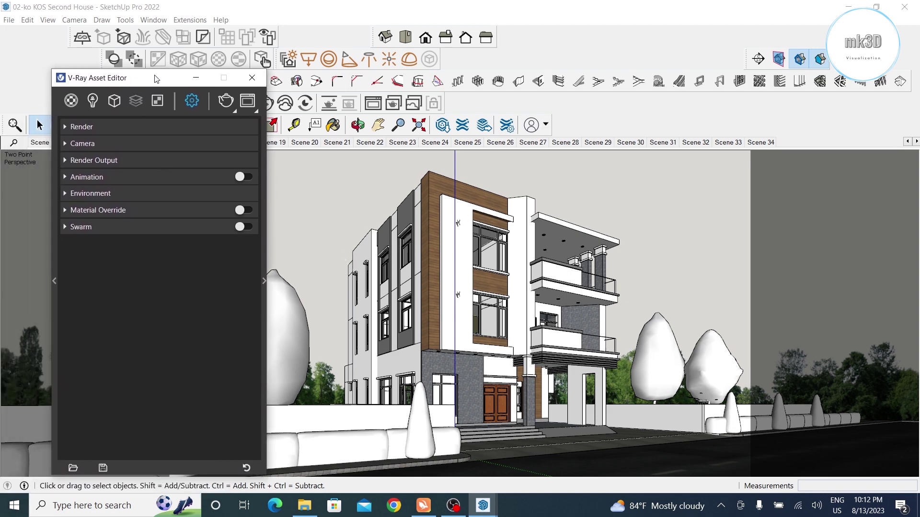
left_click(242, 211)
left_click_drag(153, 82, 156, 128)
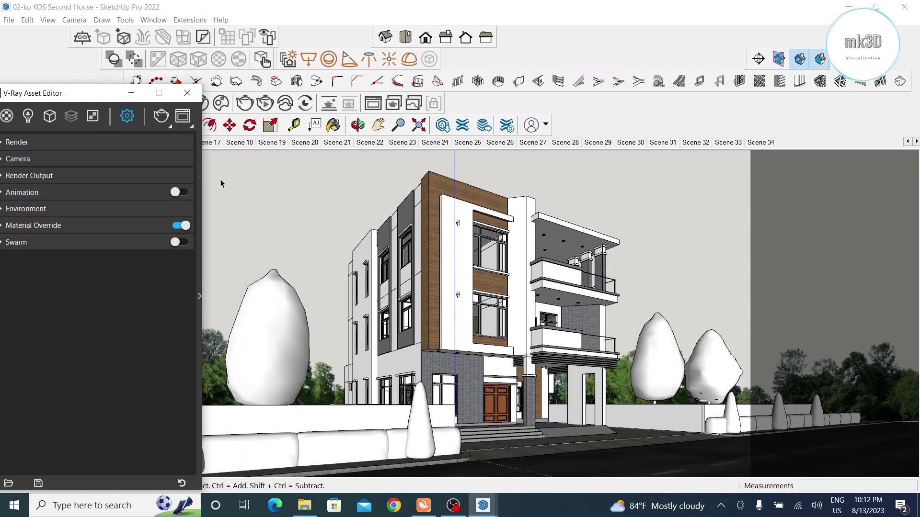
left_click_drag(91, 100, 207, 140)
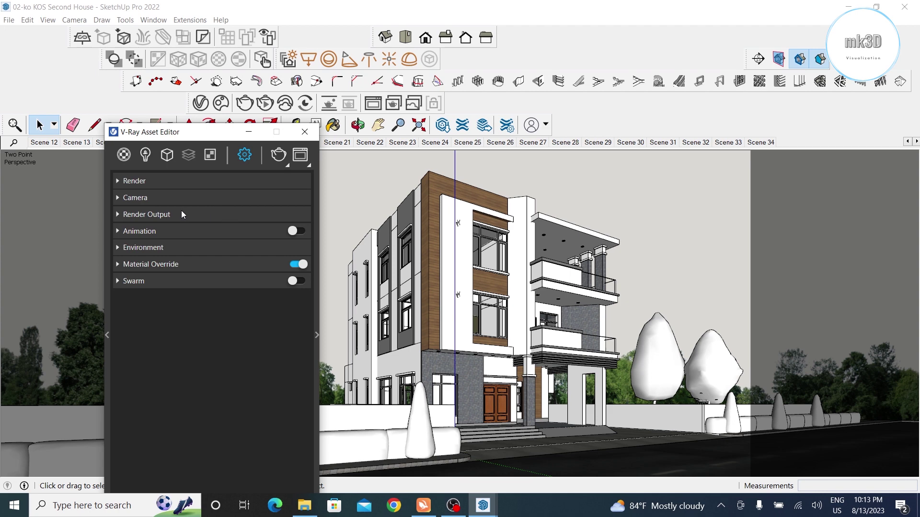
left_click(169, 247)
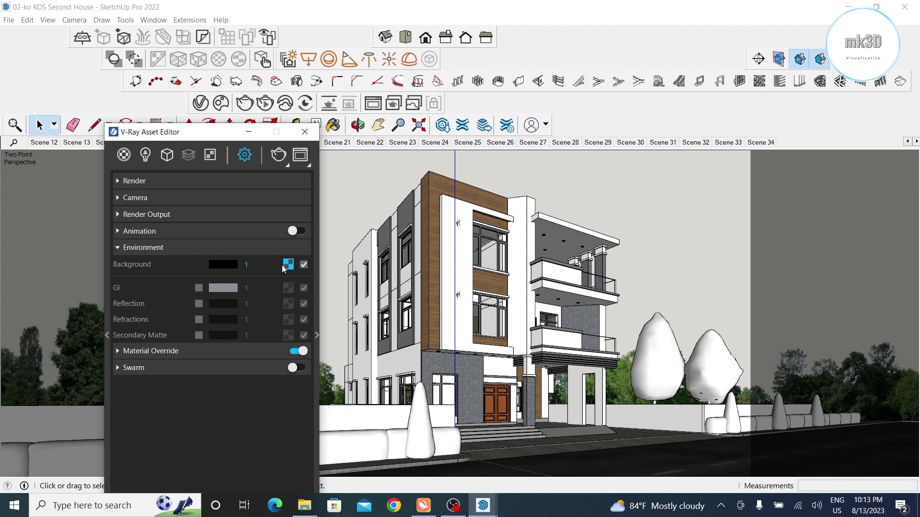
left_click(188, 247)
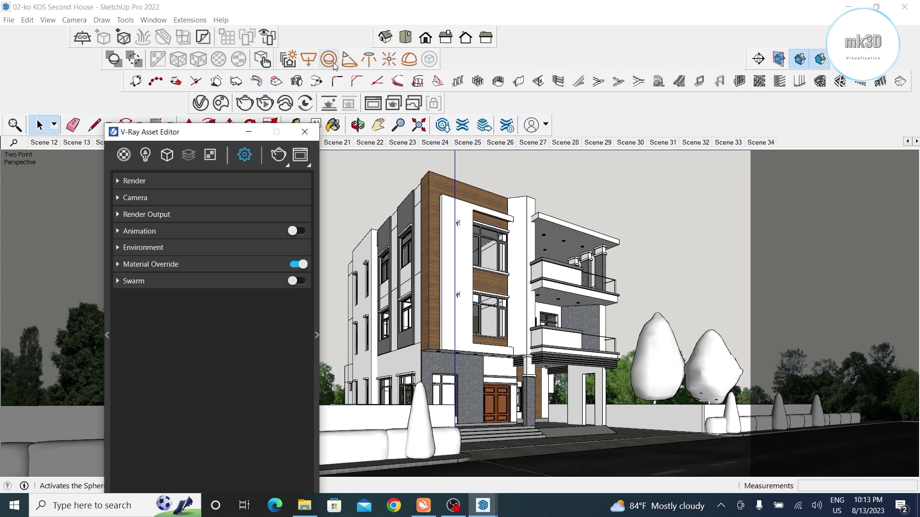
Step: Place a V-Ray Dome Light in the scene and open its properties from the Lights list
left_click(410, 61)
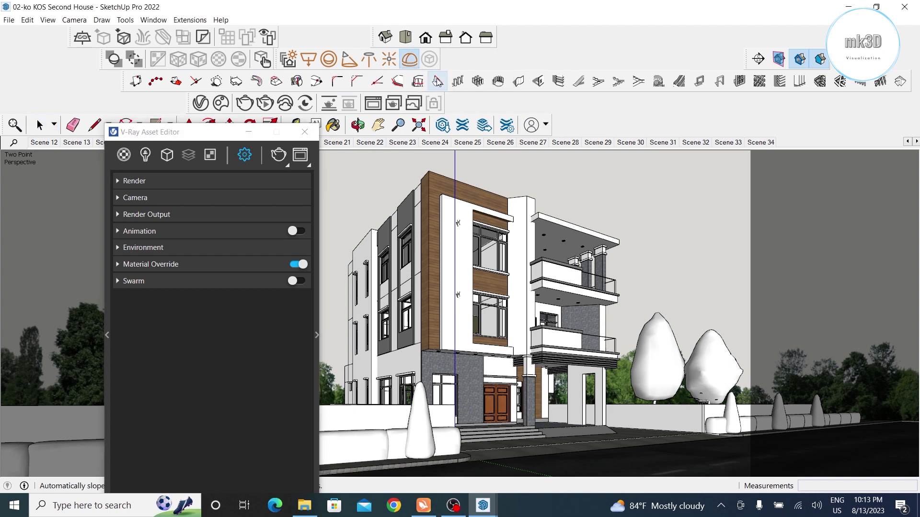
left_click(603, 460)
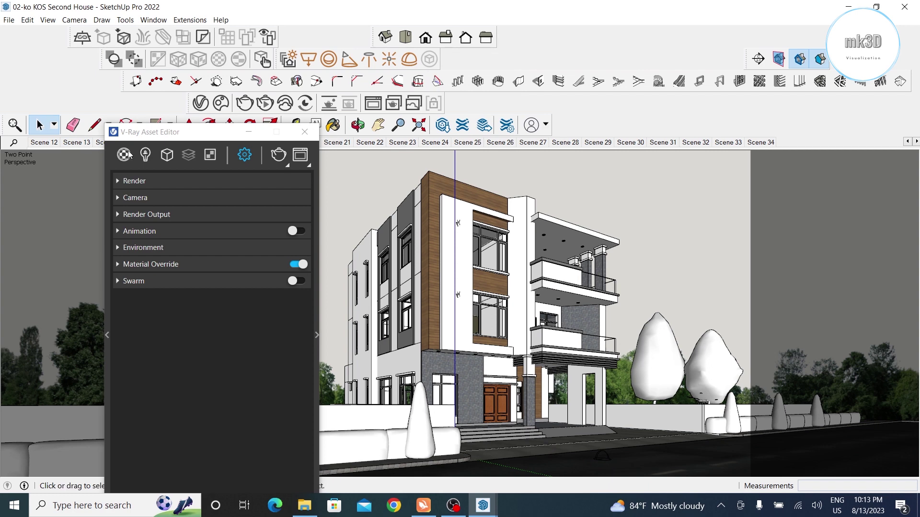
left_click(144, 154)
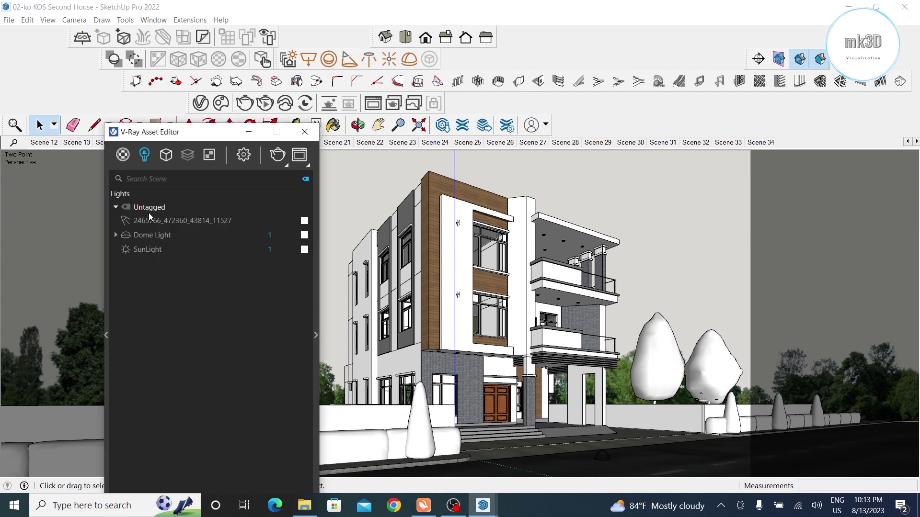
left_click(139, 235)
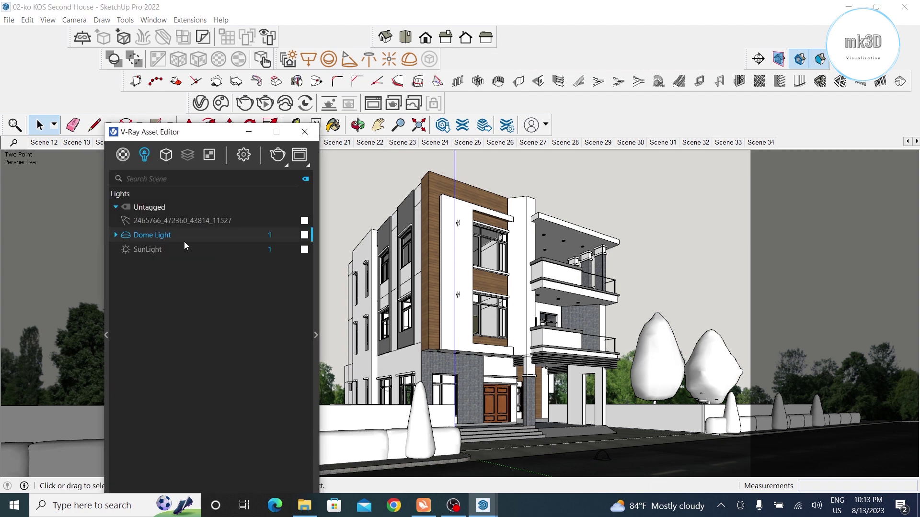
left_click(317, 335)
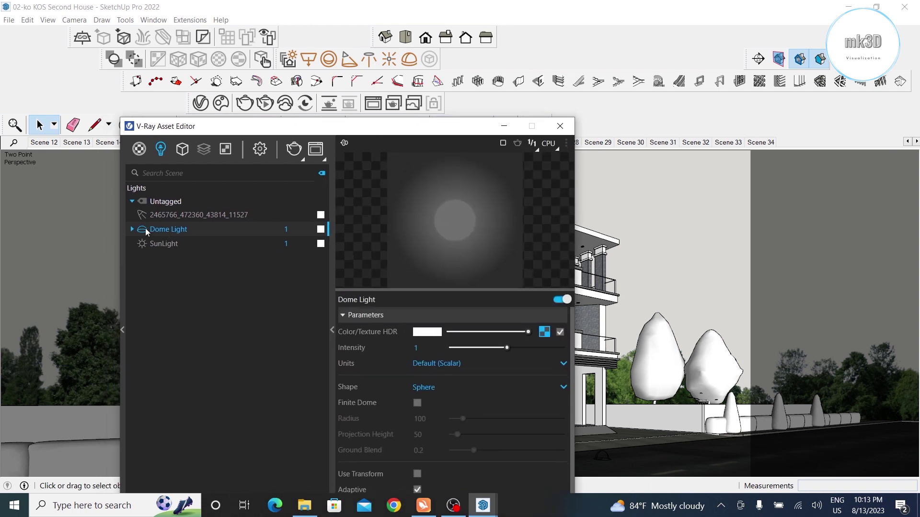
Step: Load the 3DCollective_HDRi_088_1245_8K HDR as the dome light's texture
left_click(546, 333)
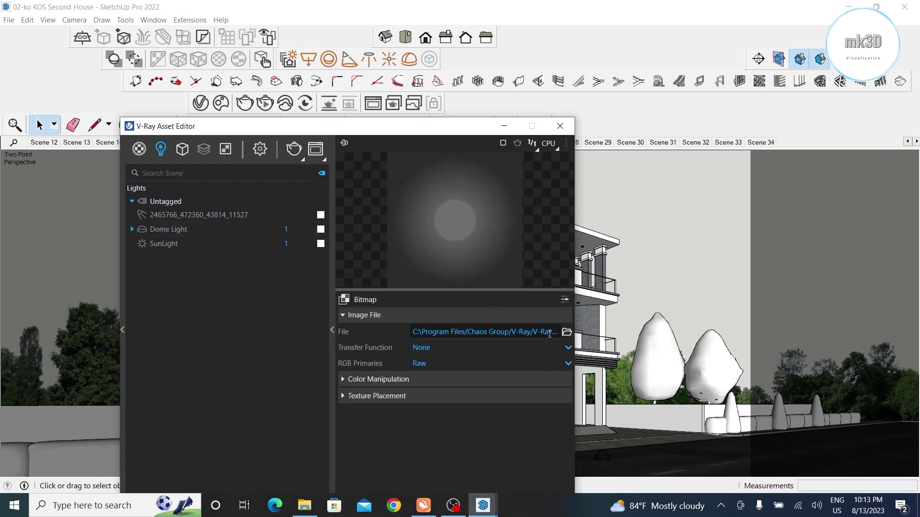
left_click(567, 333)
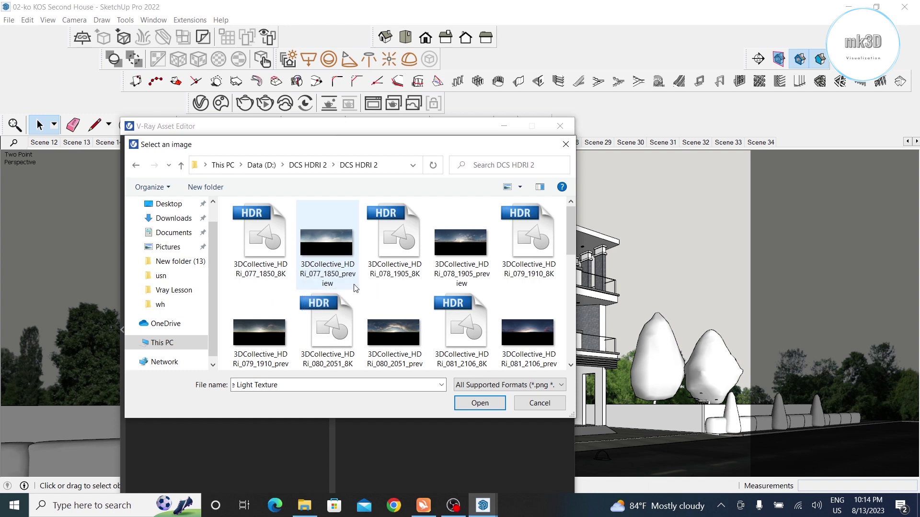
scroll(333, 251, "down", 1)
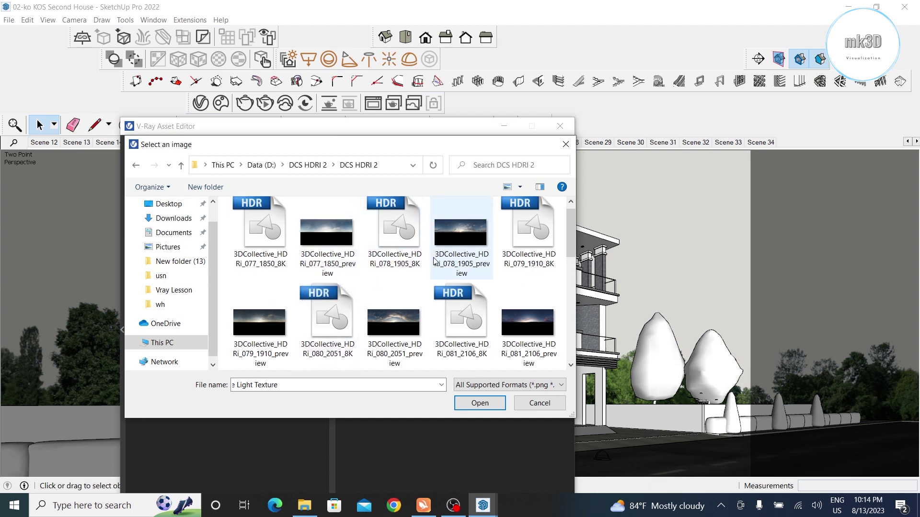
scroll(334, 266, "down", 3)
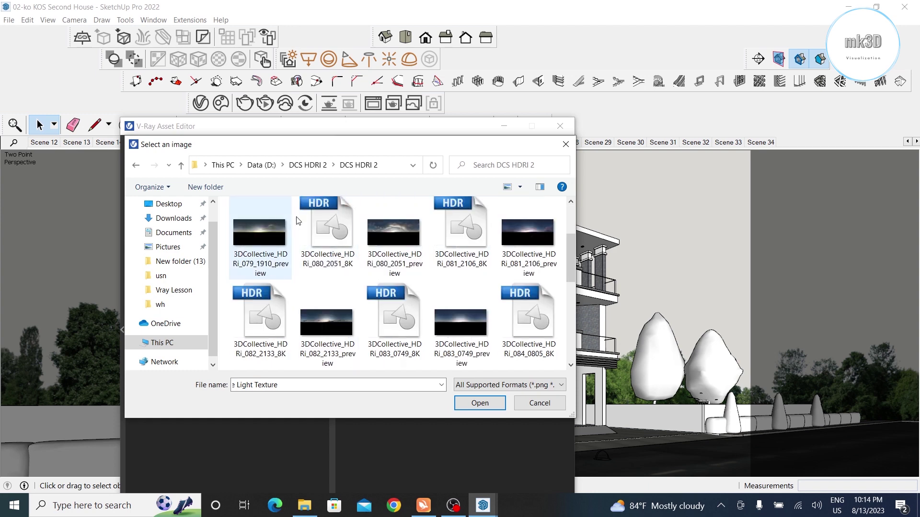
scroll(331, 287, "down", 5)
scroll(326, 306, "down", 3)
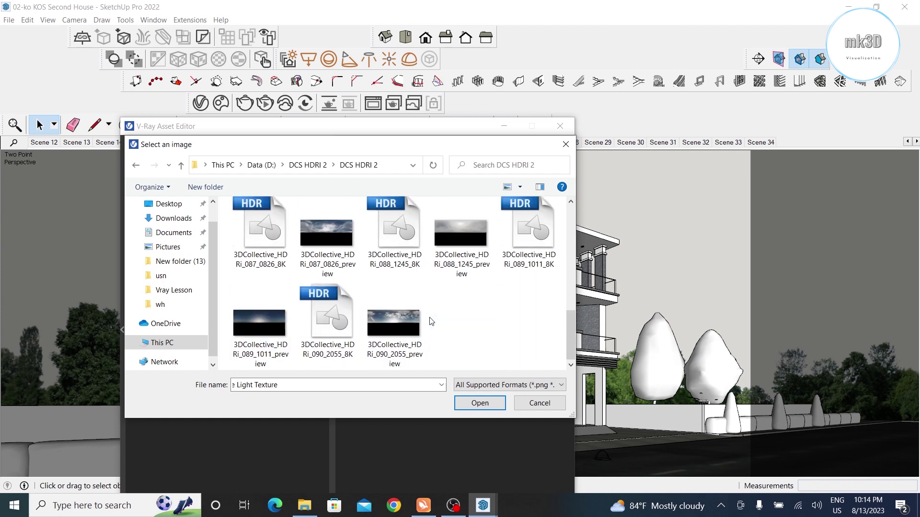
scroll(357, 314, "up", 8)
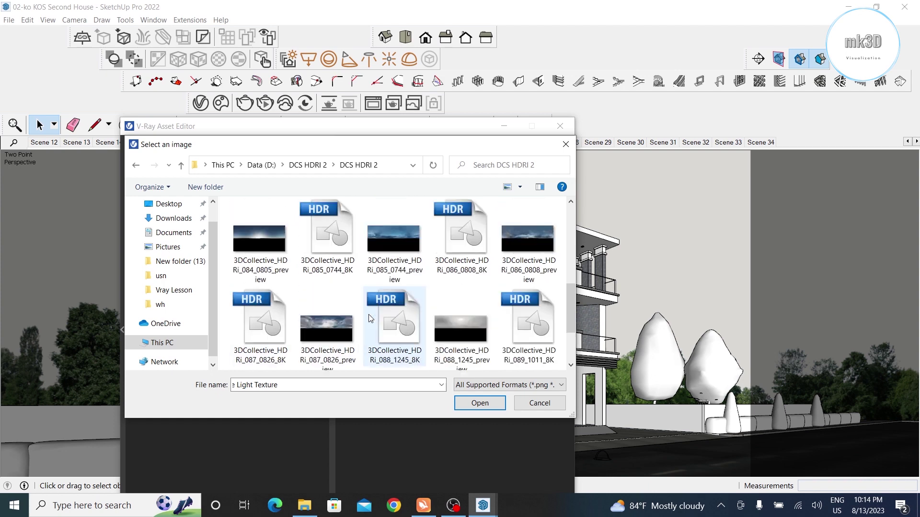
scroll(368, 314, "up", 3)
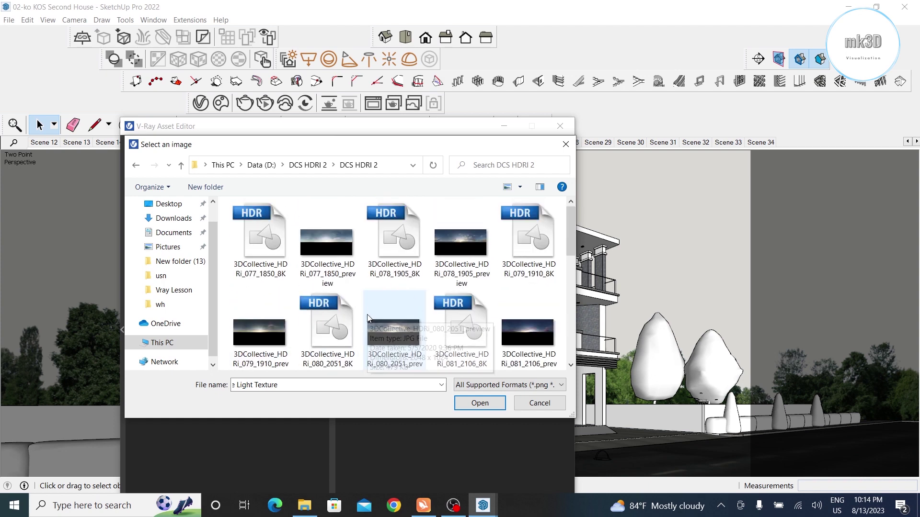
scroll(364, 317, "down", 5)
scroll(364, 317, "down", 5)
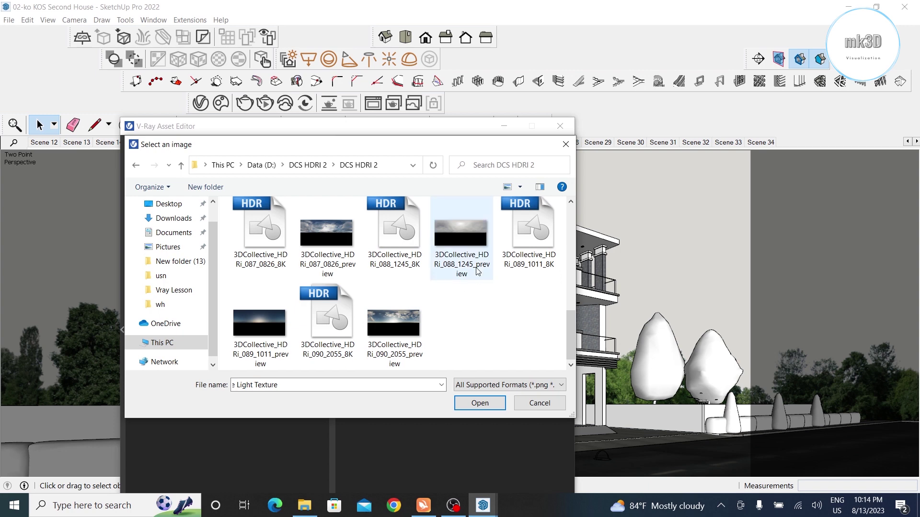
left_click(407, 233)
left_click(499, 407)
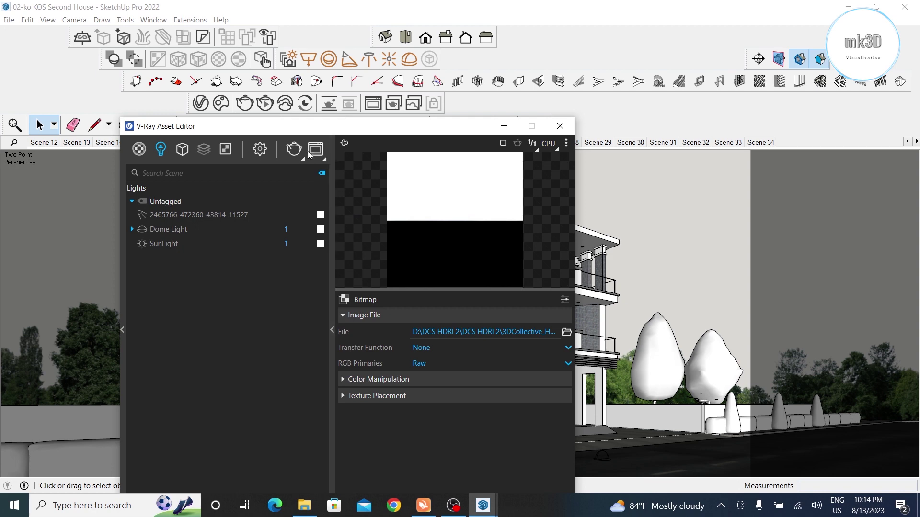
Step: Check the grainy 800 × 450 test render by zooming in and out, then close it
left_click_drag(279, 133, 400, 114)
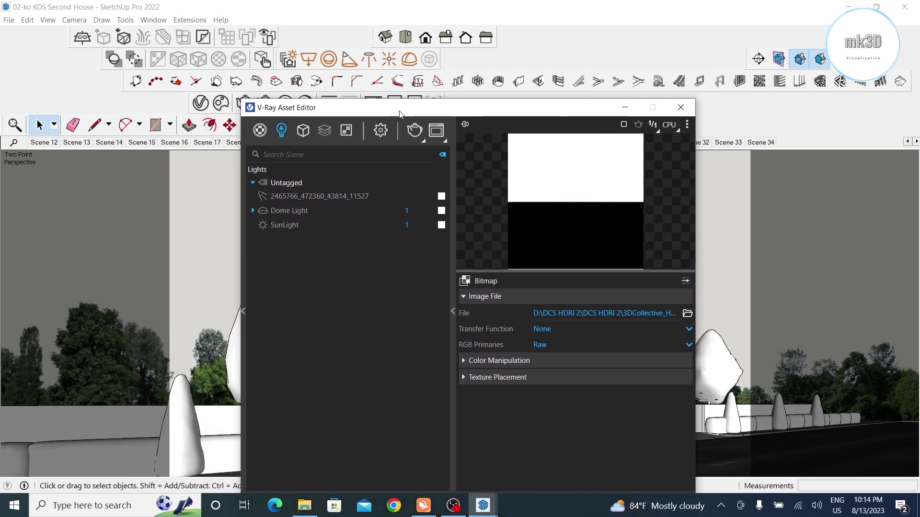
left_click(436, 131)
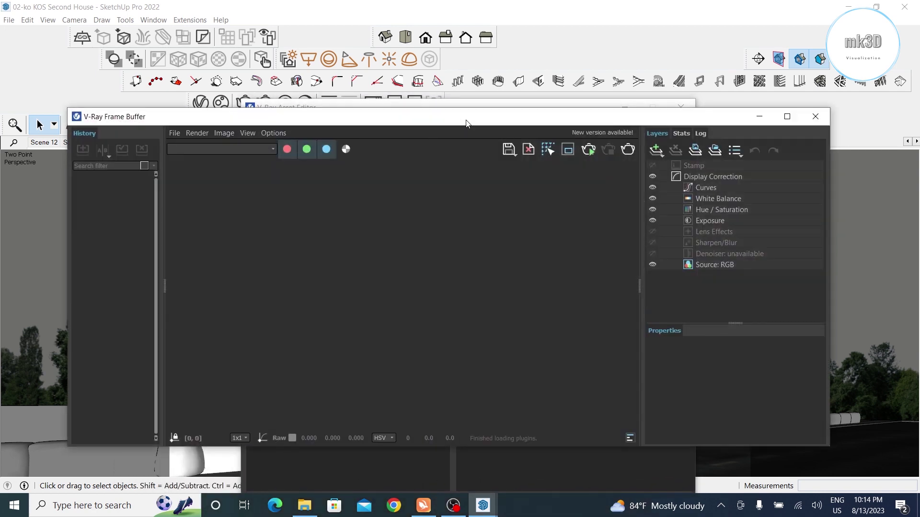
left_click_drag(467, 124, 455, 109)
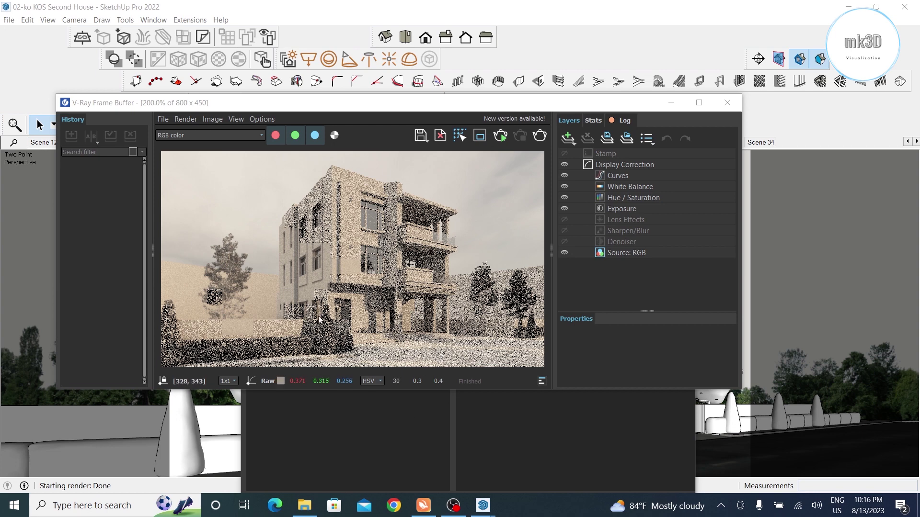
scroll(321, 319, "up", 1)
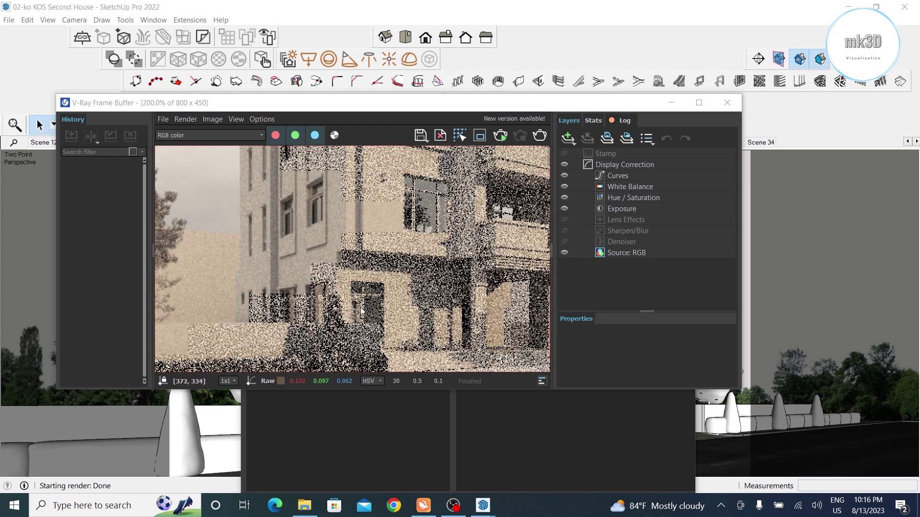
scroll(364, 305, "down", 1)
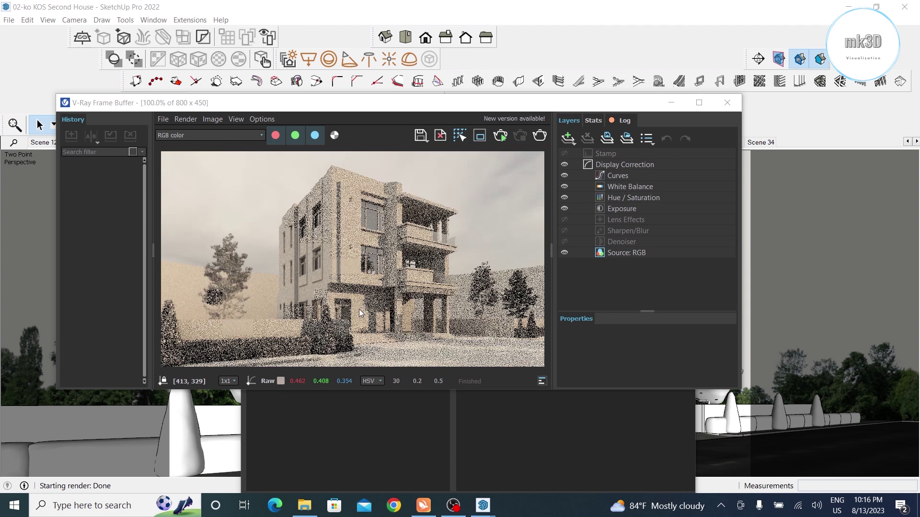
left_click(727, 104)
Step: Close the lighting editor and orbit and zoom into a ground-floor room toward its floor
left_click(694, 102)
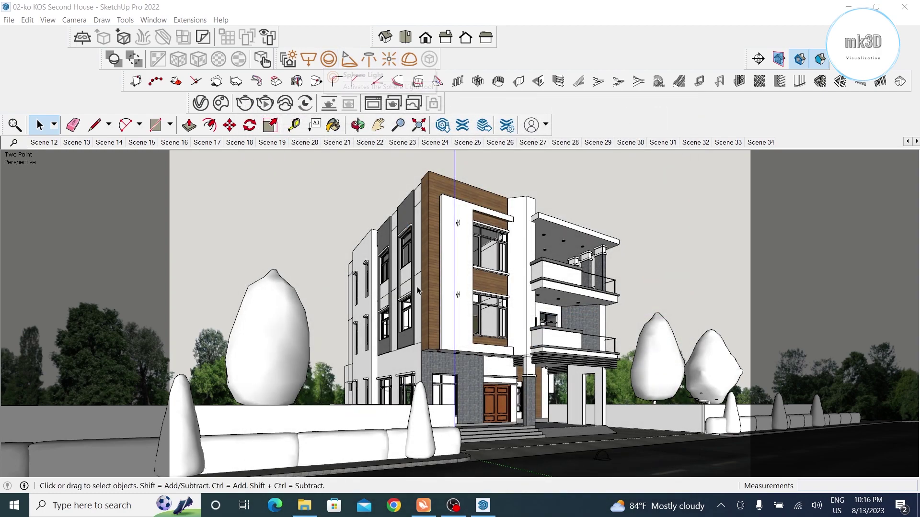
mouse_move(432, 288)
middle_mouse_down()
mouse_move(498, 359)
mouse_move(393, 336)
mouse_move(336, 364)
mouse_move(373, 352)
mouse_move(453, 361)
middle_mouse_up()
scroll(335, 364, "up", 5)
scroll(421, 350, "up", 5)
scroll(388, 339, "up", 5)
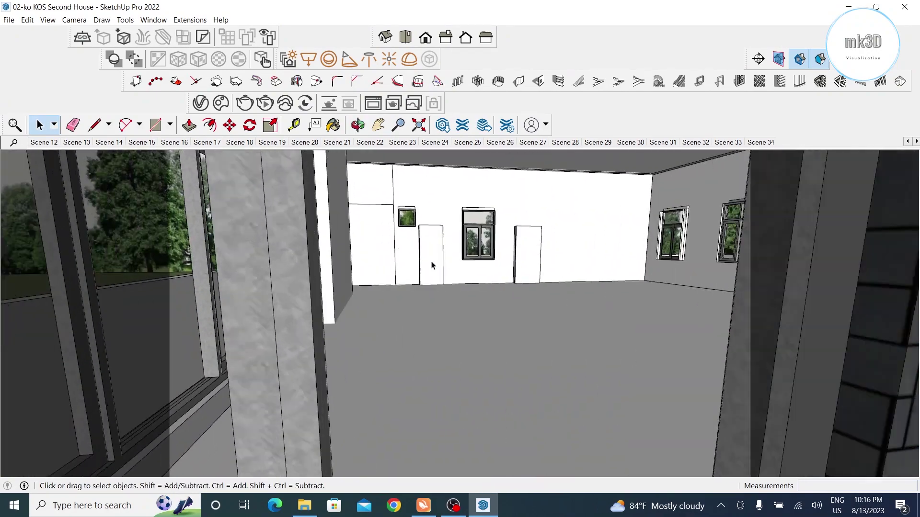
scroll(422, 325, "up", 3)
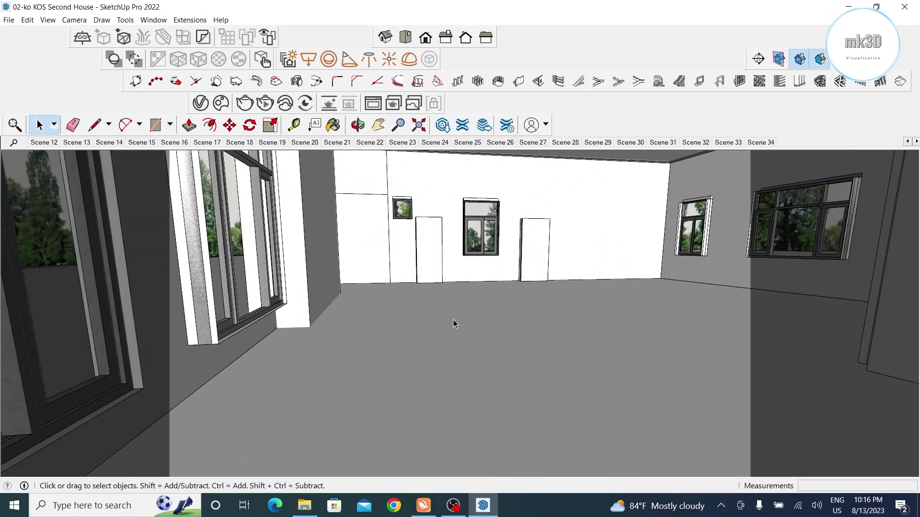
scroll(453, 320, "up", 3)
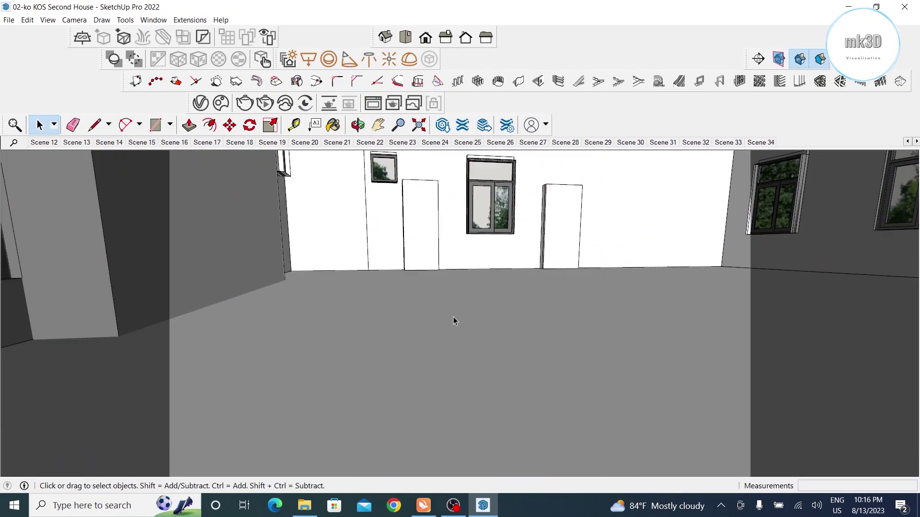
middle_click_drag(453, 317, 511, 371)
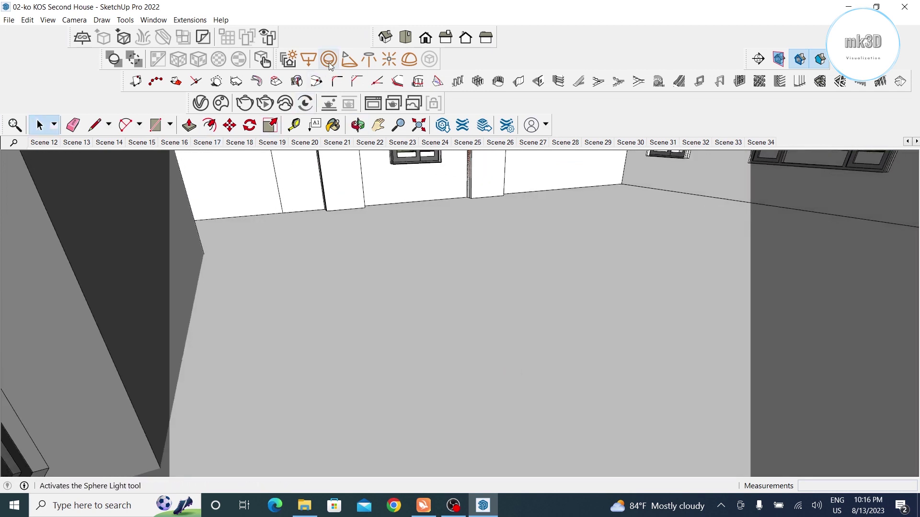
Step: Place a V-Ray Sphere Light on the room floor and move it up off the floor
left_click(328, 58)
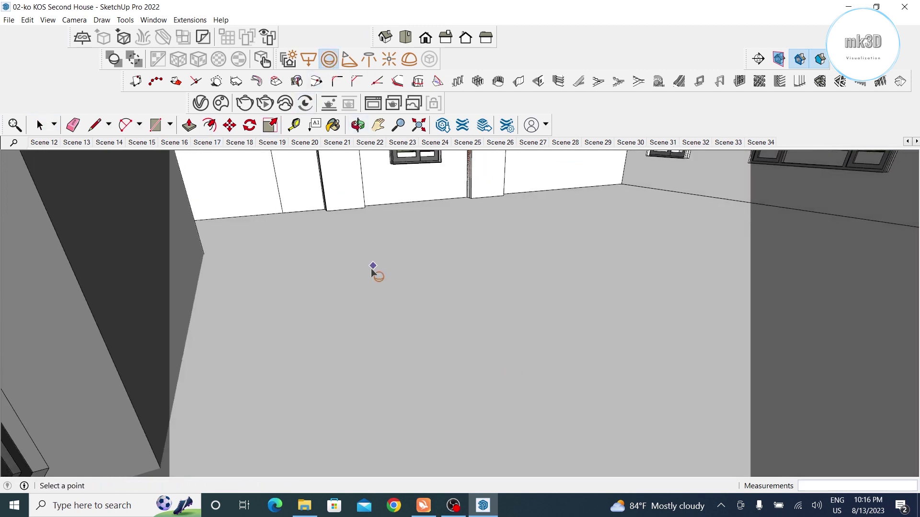
left_click(353, 248)
left_click(390, 250)
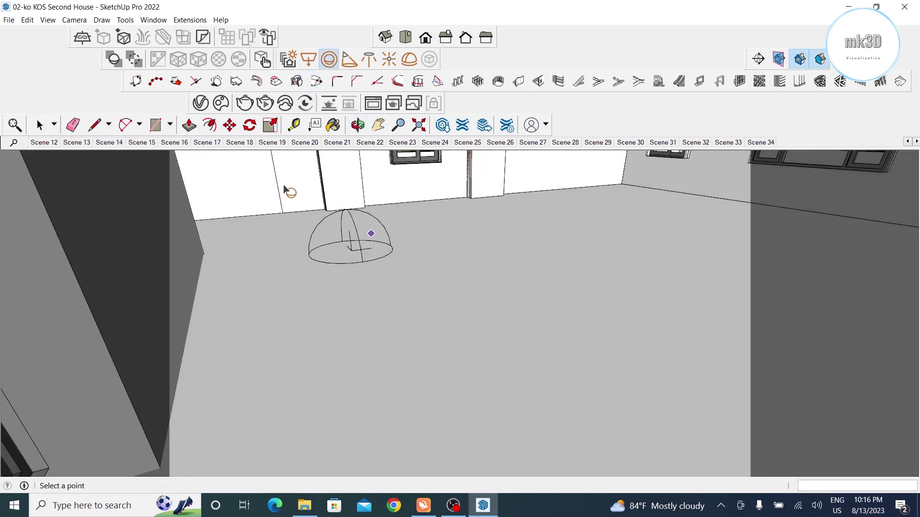
left_click(39, 125)
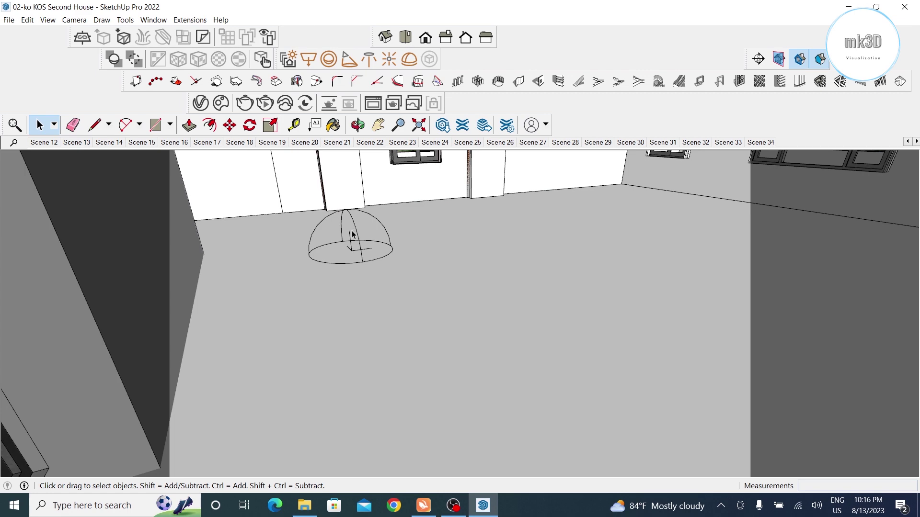
left_click(356, 234)
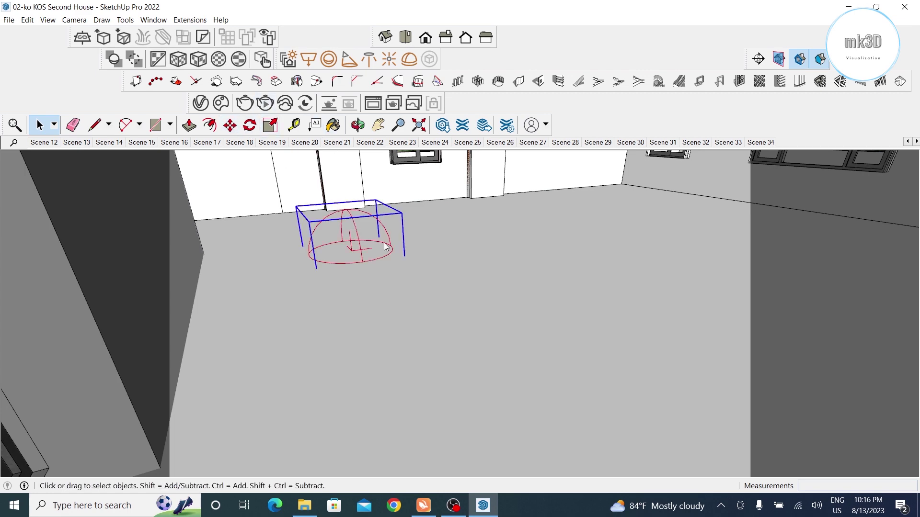
left_click(358, 125)
mouse_move(384, 225)
left_mouse_down()
mouse_move(400, 239)
mouse_move(452, 222)
left_mouse_up()
key("m")
left_click(560, 236)
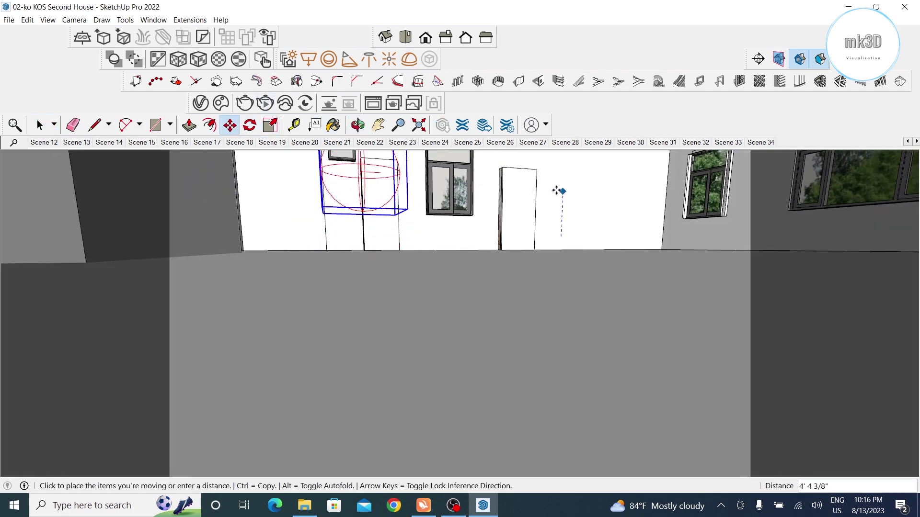
left_click(565, 211)
Step: Attempt a copy of the sphere light, cancel it, and reselect the light
middle_click_drag(567, 249, 324, 318)
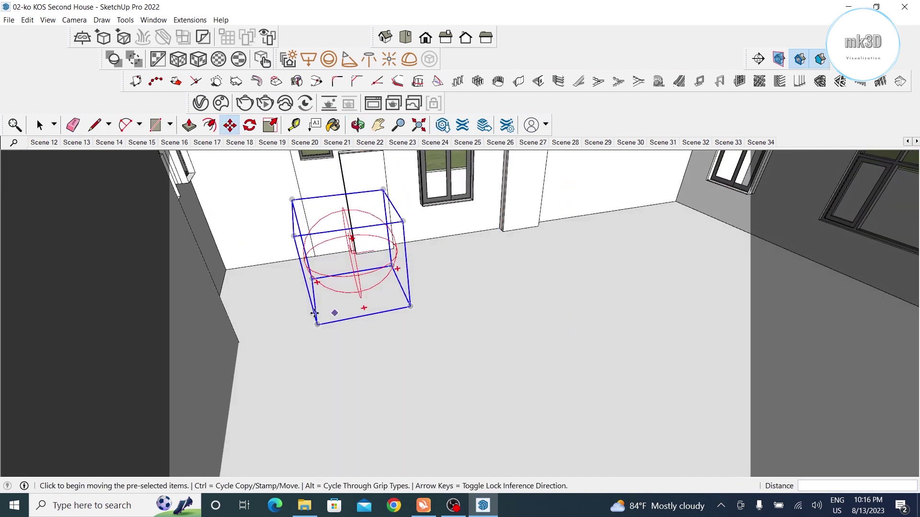
scroll(344, 368, "up", 5)
scroll(437, 435, "down", 5)
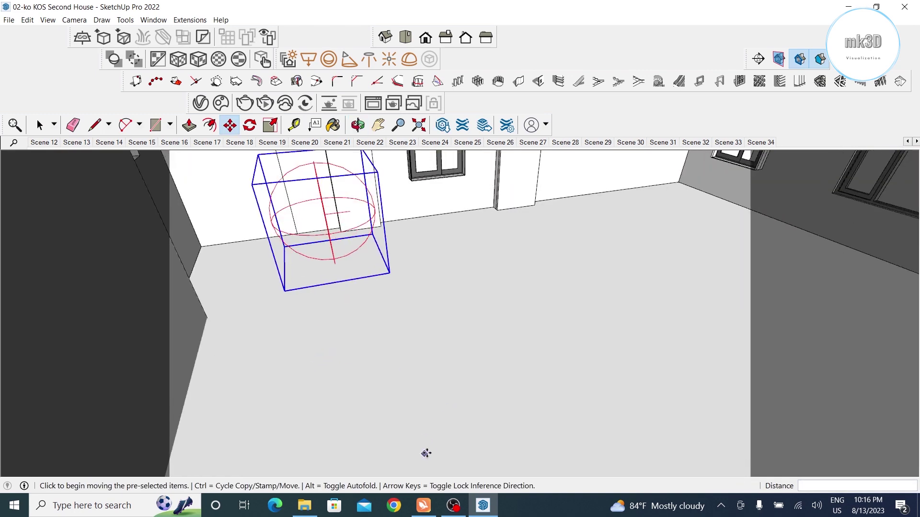
mouse_move(425, 452)
middle_mouse_down()
mouse_move(396, 399)
mouse_move(309, 341)
middle_mouse_up()
left_click(310, 341)
key("ctrl")
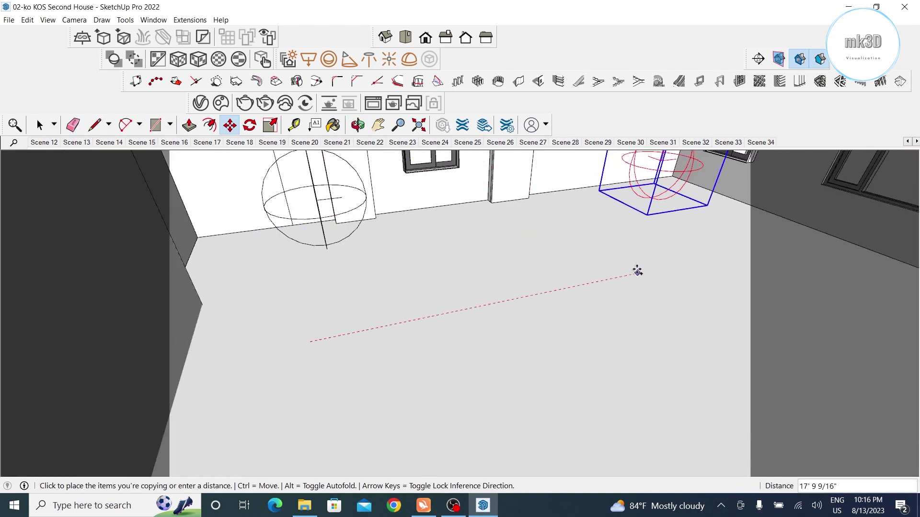
key("Escape")
key("space")
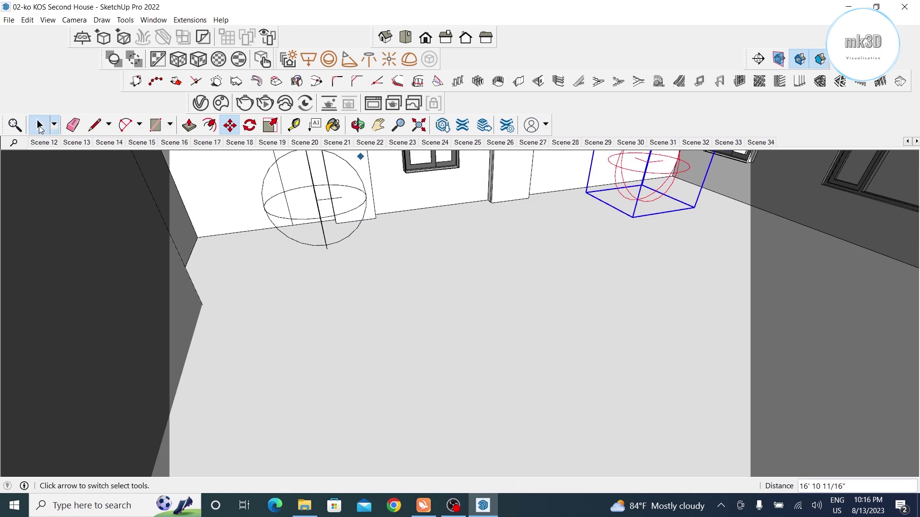
left_click(314, 188)
Step: Copy the sphere light with Ctrl+Move into the neighbouring room
mouse_move(304, 211)
middle_mouse_down()
mouse_move(355, 191)
mouse_move(223, 240)
mouse_move(21, 343)
mouse_move(297, 345)
middle_mouse_up()
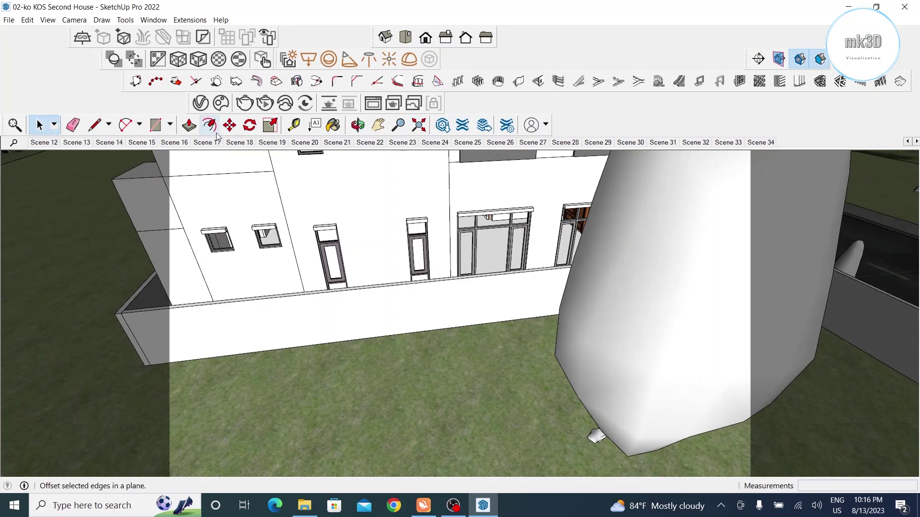
left_click(230, 125)
scroll(420, 230, "up", 5)
mouse_move(420, 230)
middle_mouse_down()
mouse_move(349, 269)
mouse_move(247, 420)
middle_mouse_up()
key("ctrl")
left_click(230, 424)
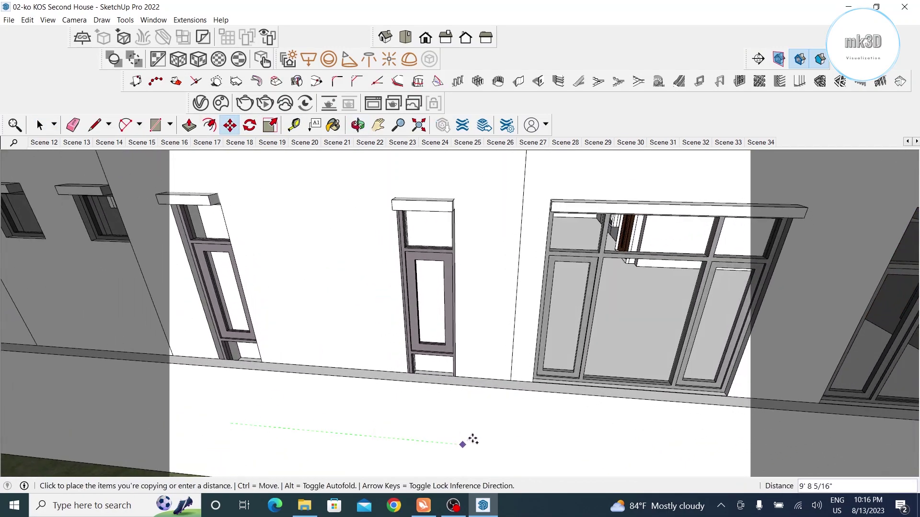
mouse_move(510, 453)
middle_mouse_down()
mouse_move(368, 393)
mouse_move(384, 366)
middle_mouse_up()
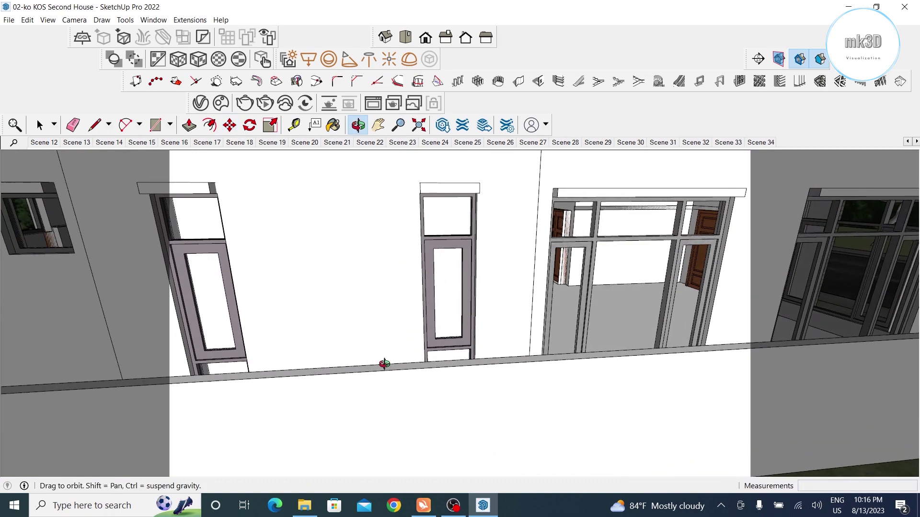
left_click(327, 440)
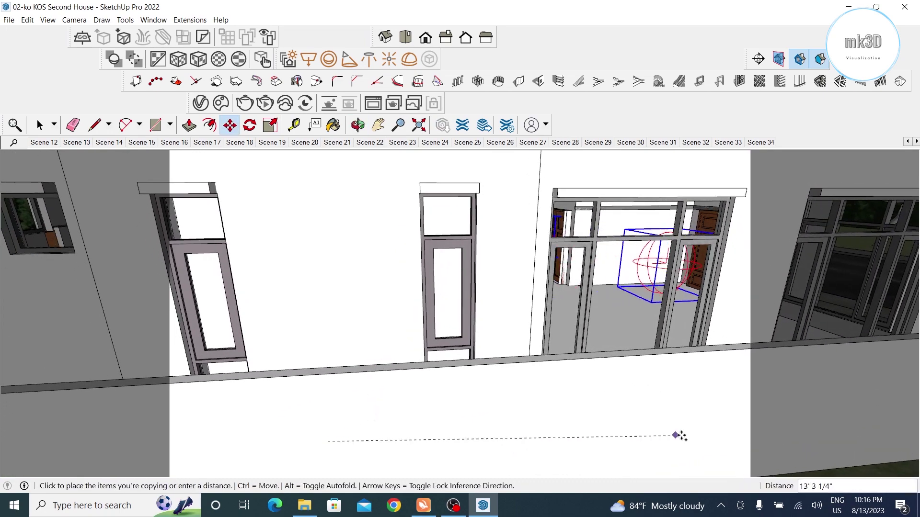
left_click(759, 404)
Step: Switch to the street view scene and orbit around the porch to a full exterior view
left_click(77, 143)
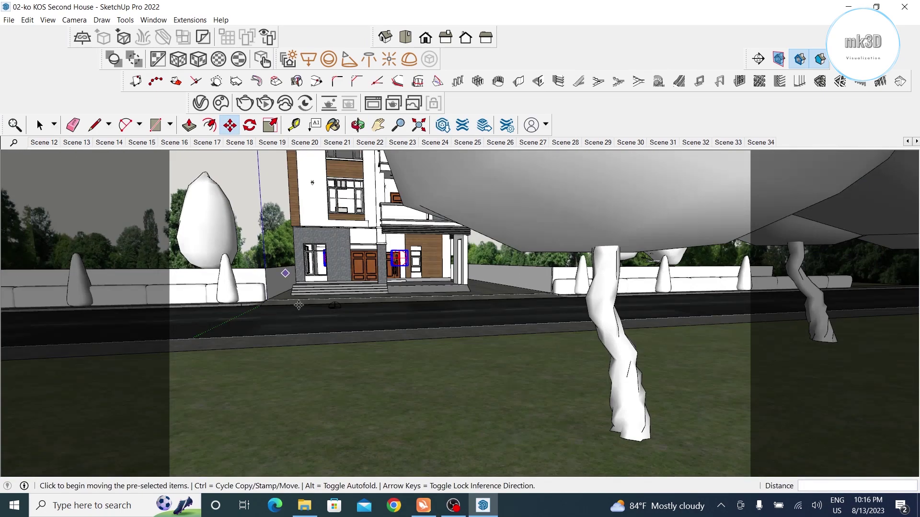
left_click(40, 125)
scroll(369, 277, "up", 5)
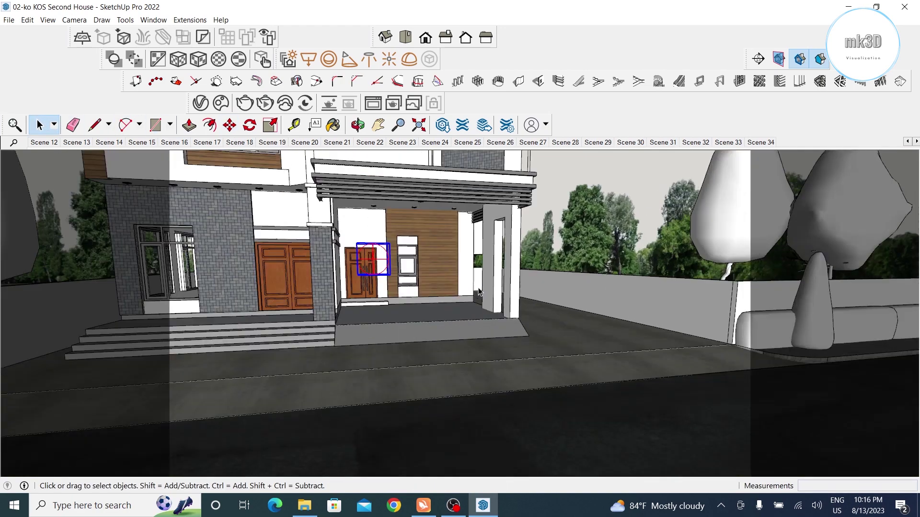
middle_click_drag(336, 268, 369, 277)
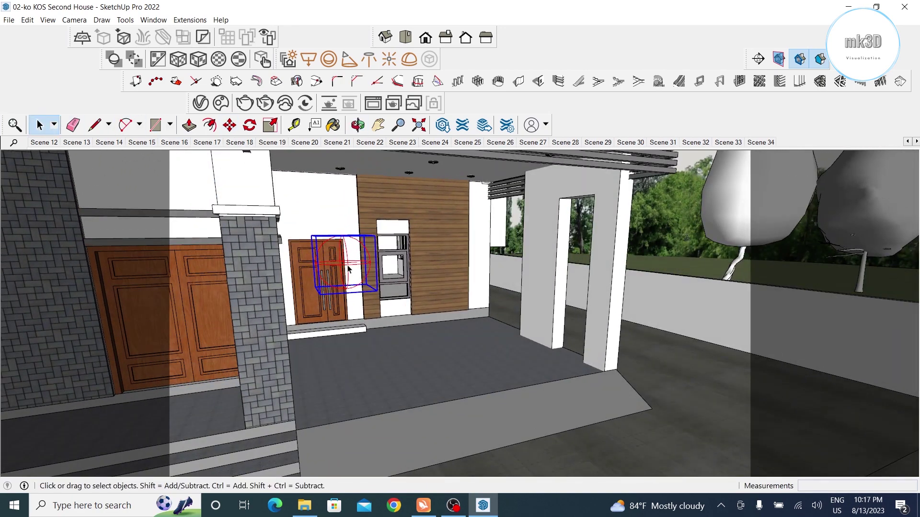
mouse_move(348, 270)
middle_mouse_down()
mouse_move(463, 314)
mouse_move(418, 178)
middle_mouse_up()
scroll(383, 288, "down", 5)
scroll(463, 314, "up", 3)
scroll(436, 249, "up", 3)
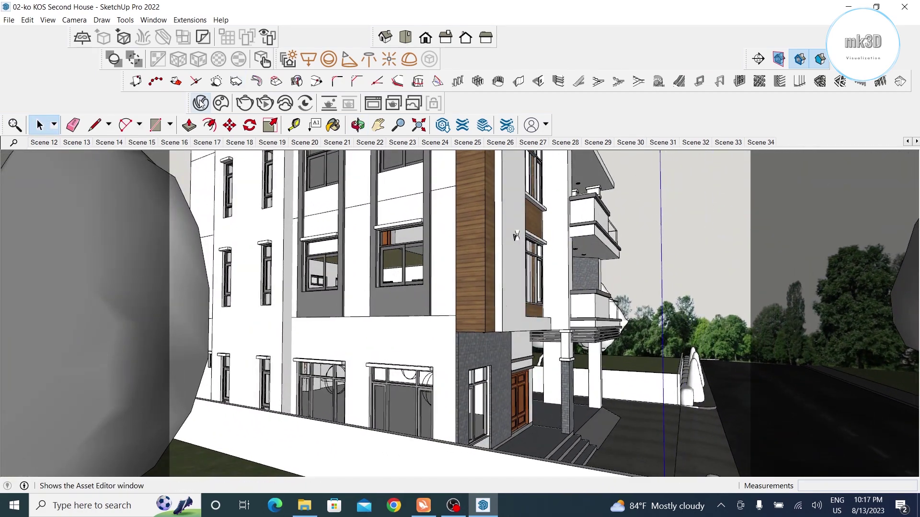
Step: Select every sphere light in the model from the V-Ray Lights list
left_click(200, 103)
left_click_drag(325, 107, 668, 89)
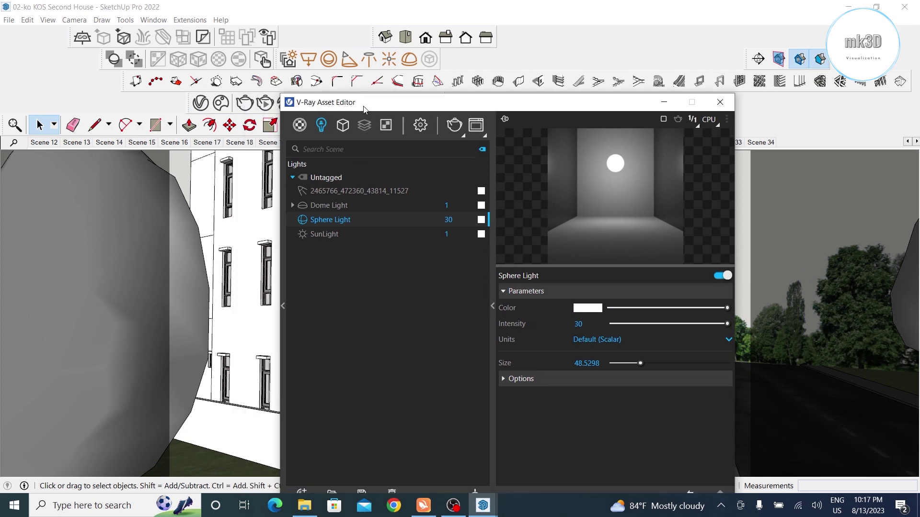
right_click(639, 209)
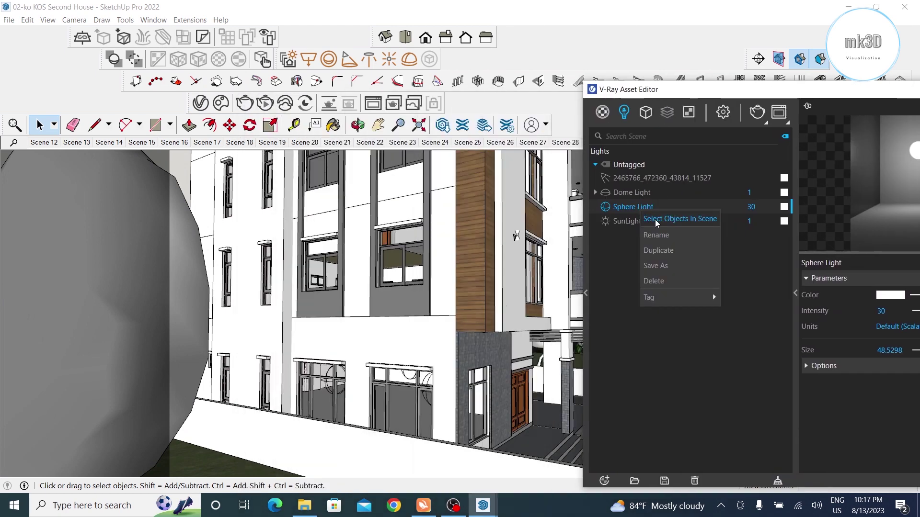
left_click(657, 223)
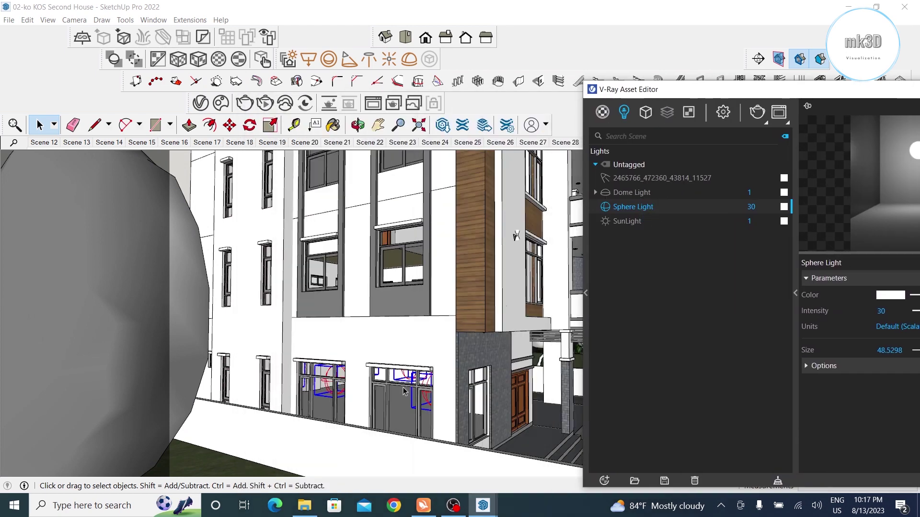
scroll(403, 391, "up", 1)
scroll(393, 399, "up", 1)
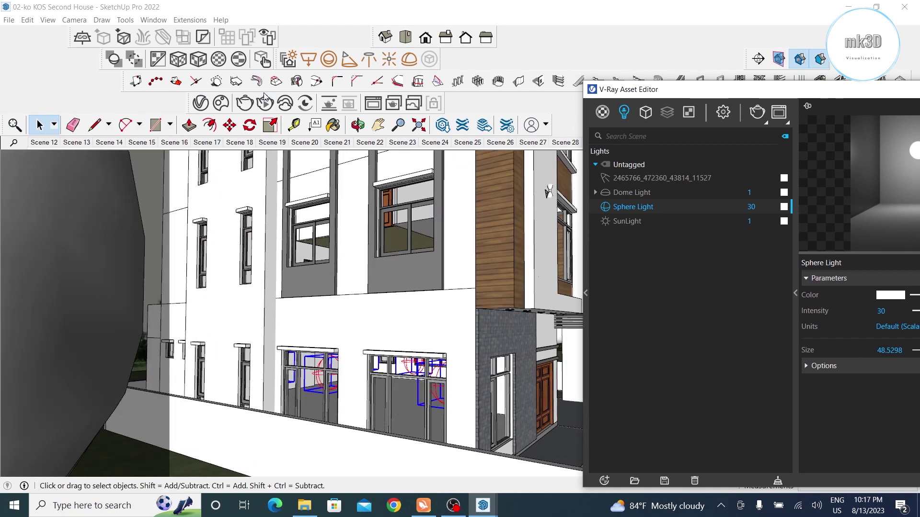
Step: Copy the selected sphere lights from the ground-floor windows up to the upper floor
left_click(230, 125)
middle_click_drag(335, 250, 461, 249)
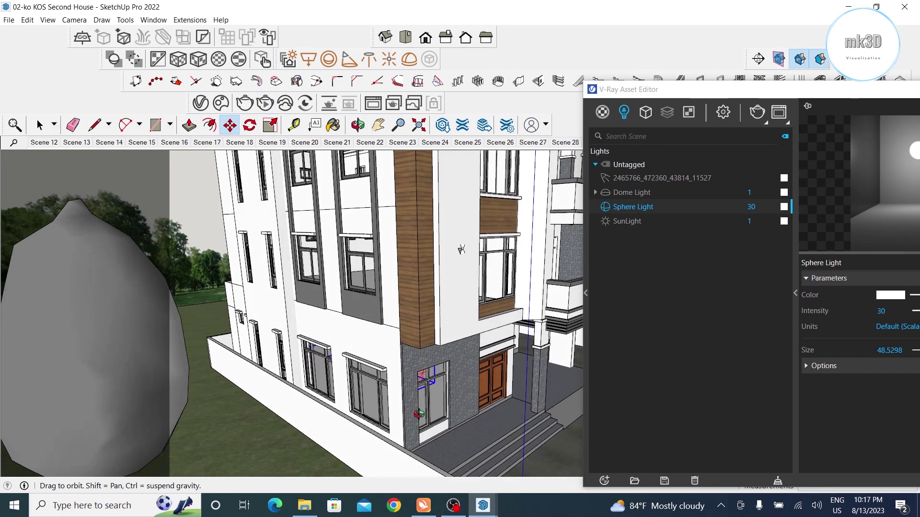
scroll(338, 402, "up", 2)
scroll(338, 403, "up", 2)
left_click(337, 403, "ctrl")
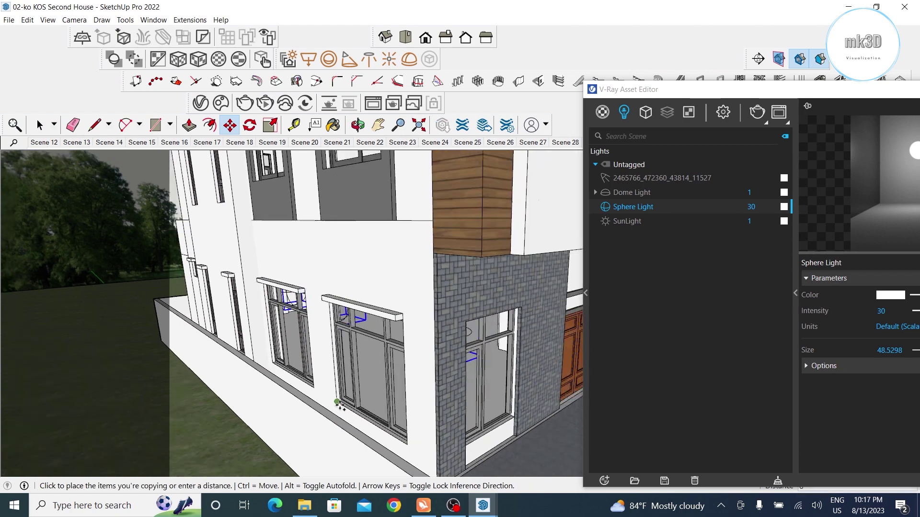
middle_click_drag(337, 402, 324, 238)
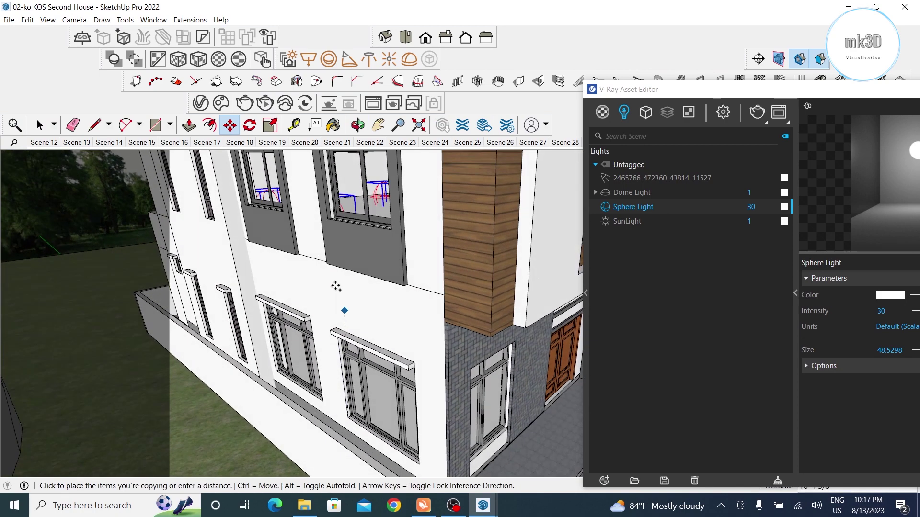
left_click(331, 225)
Step: Place another set of sphere light copies on the floor above
mouse_move(354, 288)
middle_mouse_down()
mouse_move(393, 376)
mouse_move(362, 330)
middle_mouse_up()
left_click(364, 250, "ctrl")
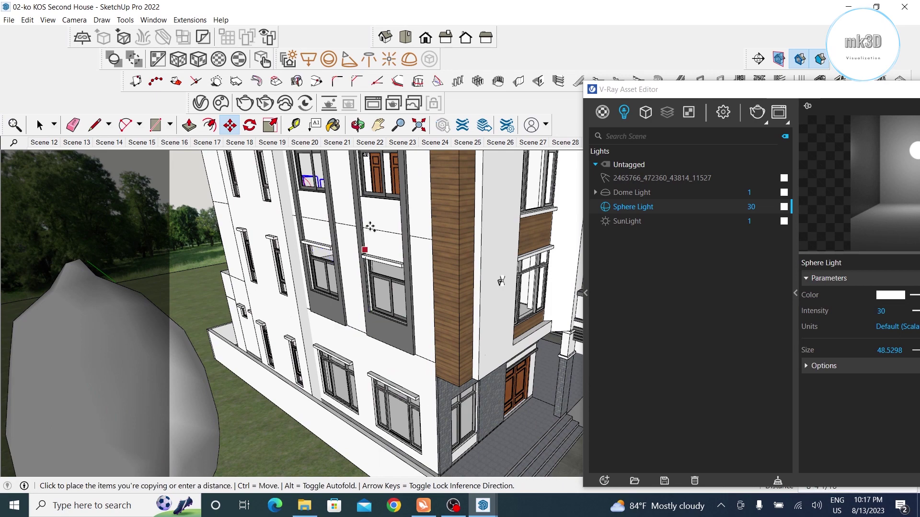
left_click(359, 204)
scroll(359, 204, "down", 5)
mouse_move(359, 204)
middle_mouse_down()
mouse_move(344, 336)
mouse_move(202, 314)
middle_mouse_up()
scroll(202, 314, "up", 5)
scroll(267, 353, "down", 5)
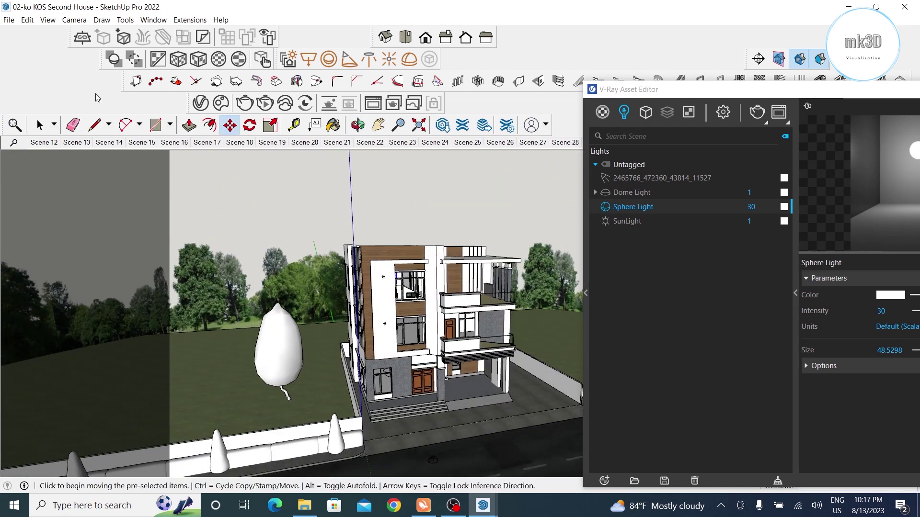
key("space")
Step: Orbit and zoom back out to a street view of the whole house
scroll(287, 201, "up", 3)
mouse_move(287, 201)
middle_mouse_down()
mouse_move(383, 288)
mouse_move(377, 376)
mouse_move(432, 336)
mouse_move(543, 314)
mouse_move(505, 282)
mouse_move(312, 246)
mouse_move(249, 258)
mouse_move(281, 246)
middle_mouse_up()
scroll(379, 330, "down", 3)
scroll(431, 336, "up", 5)
scroll(479, 326, "up", 3)
scroll(527, 307, "down", 3)
scroll(281, 246, "up", 3)
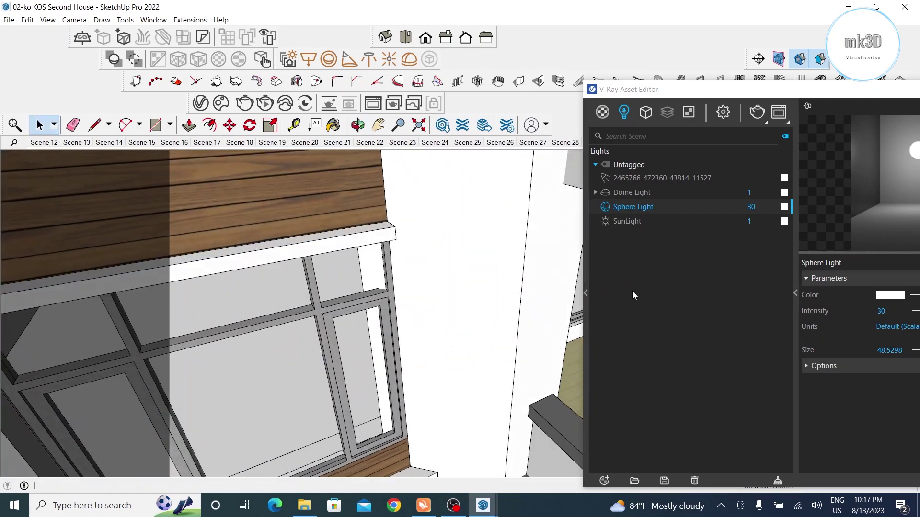
mouse_move(307, 307)
middle_mouse_down()
mouse_move(273, 310)
mouse_move(386, 269)
mouse_move(559, 274)
middle_mouse_up()
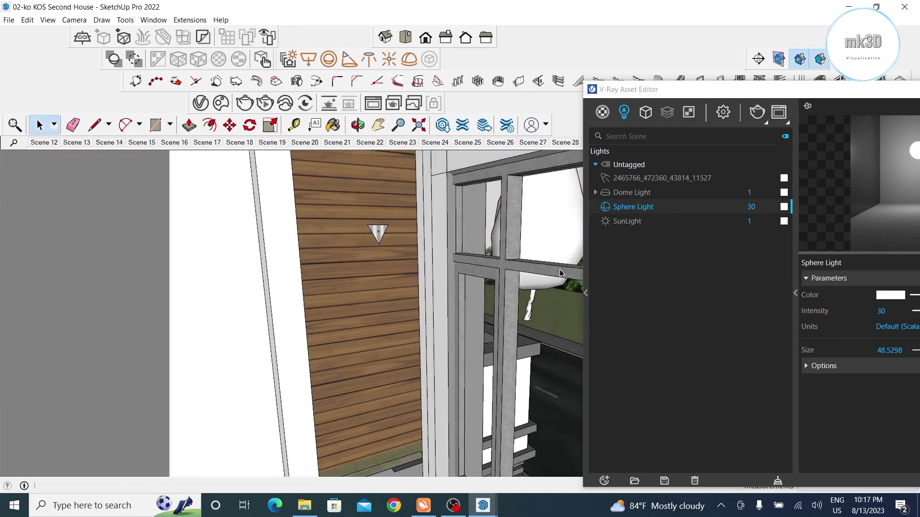
scroll(560, 273, "down", 5)
scroll(479, 288, "up", 2)
mouse_move(479, 287)
middle_mouse_down()
mouse_move(445, 307)
mouse_move(479, 297)
middle_mouse_up()
left_click_drag(670, 89, 598, 63)
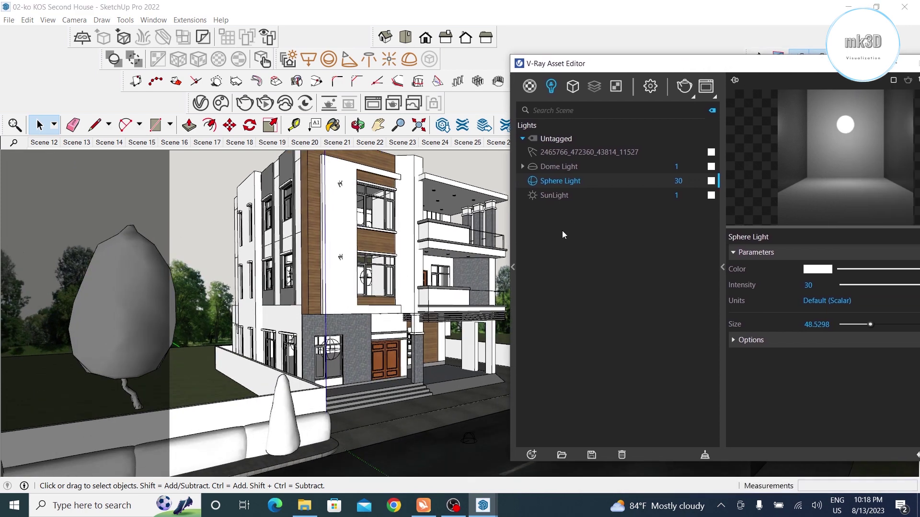
Step: Make the sphere light invisible in renders and switch its units to Radiant power (W)
left_click(774, 343)
left_click(807, 357)
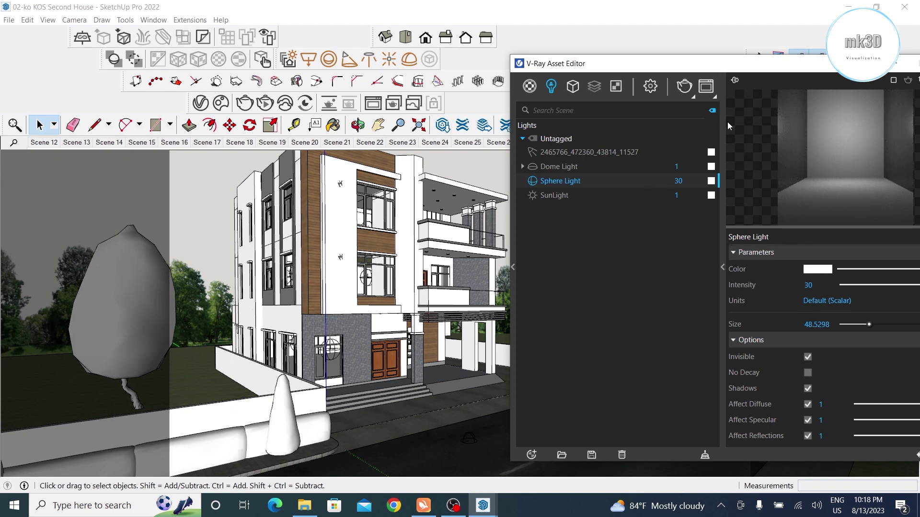
left_click_drag(684, 66, 537, 4)
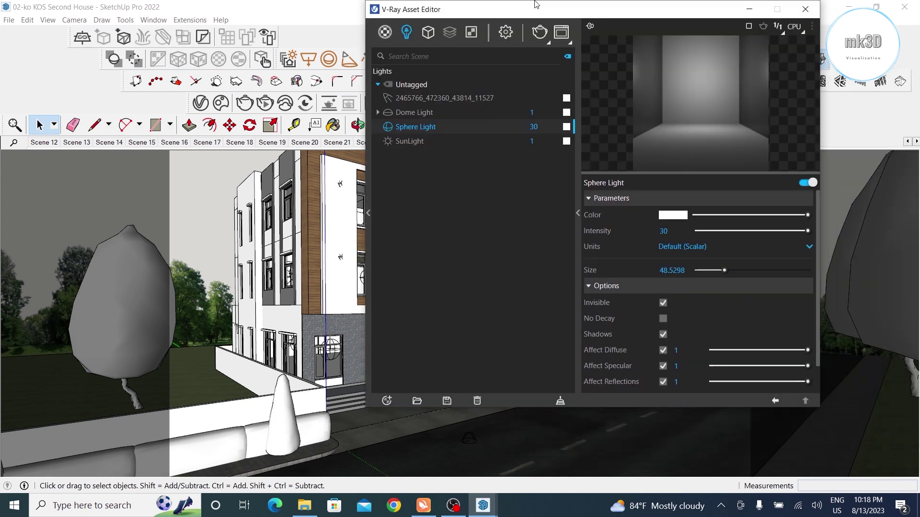
left_click(717, 247)
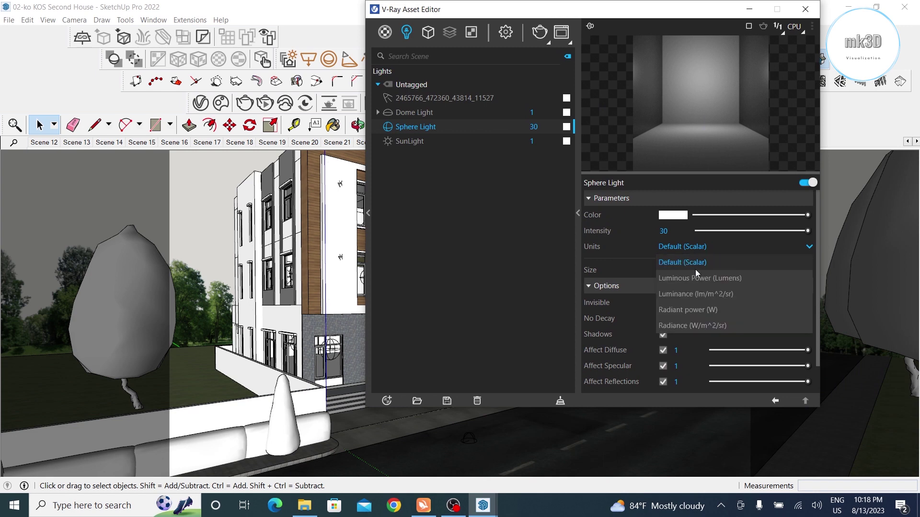
left_click(711, 314)
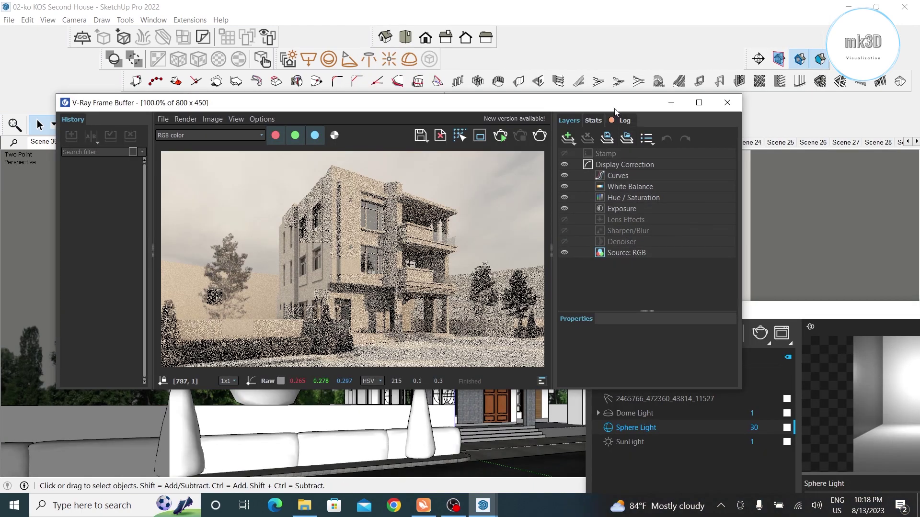
left_click_drag(611, 101, 538, 51)
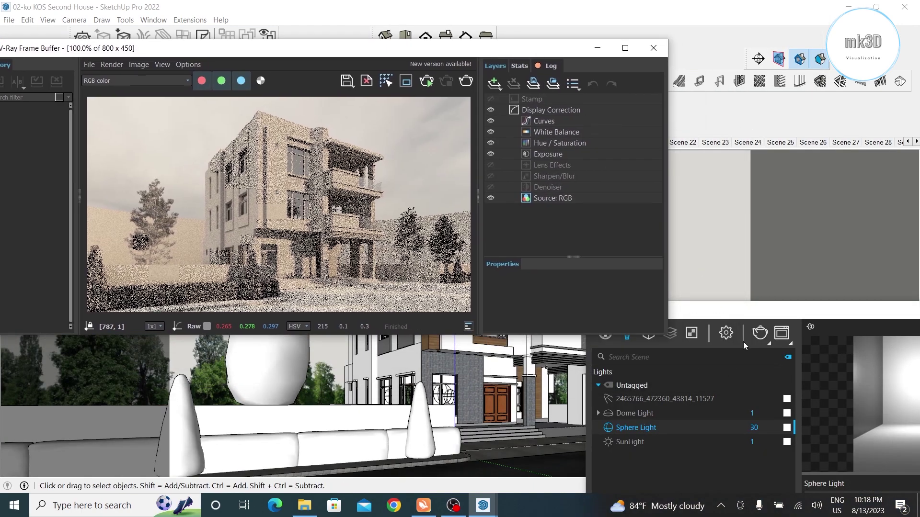
Step: Raise the Sphere Light intensity from 30 to 200
left_click_drag(728, 314, 745, 143)
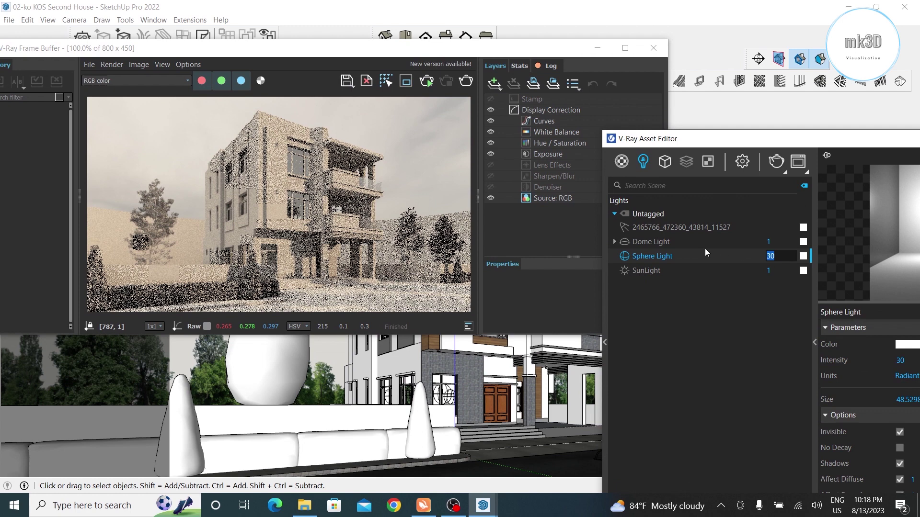
type("2")
type("00")
key("Return")
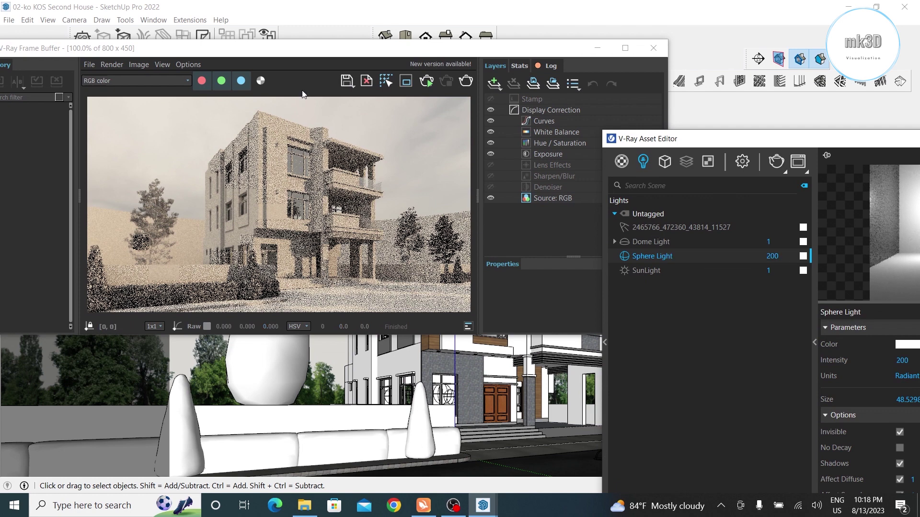
Step: Re-render the house in the Frame Buffer with the brighter sphere lights
left_click_drag(349, 53, 381, 52)
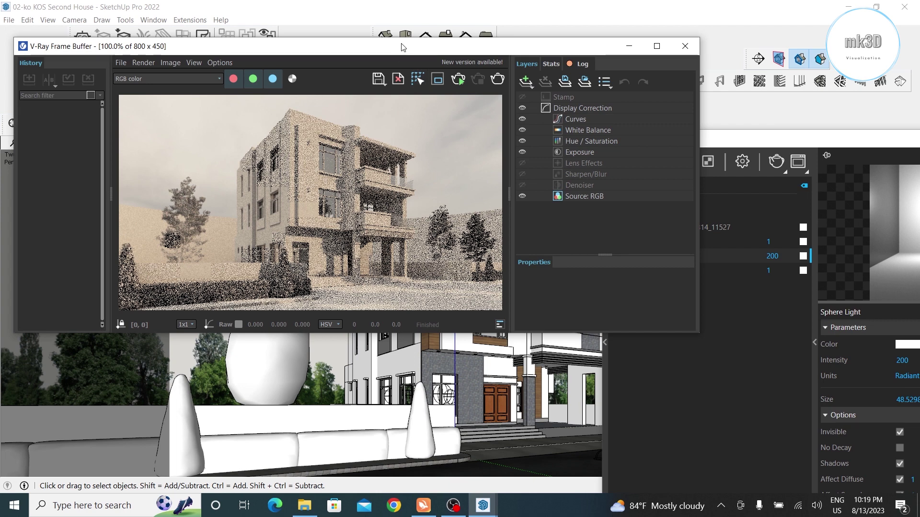
left_click_drag(398, 46, 442, 51)
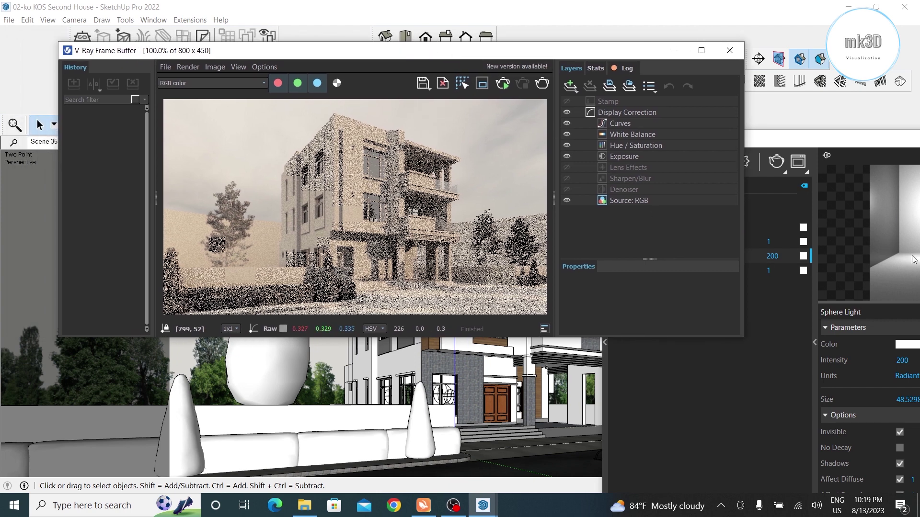
left_click(544, 84)
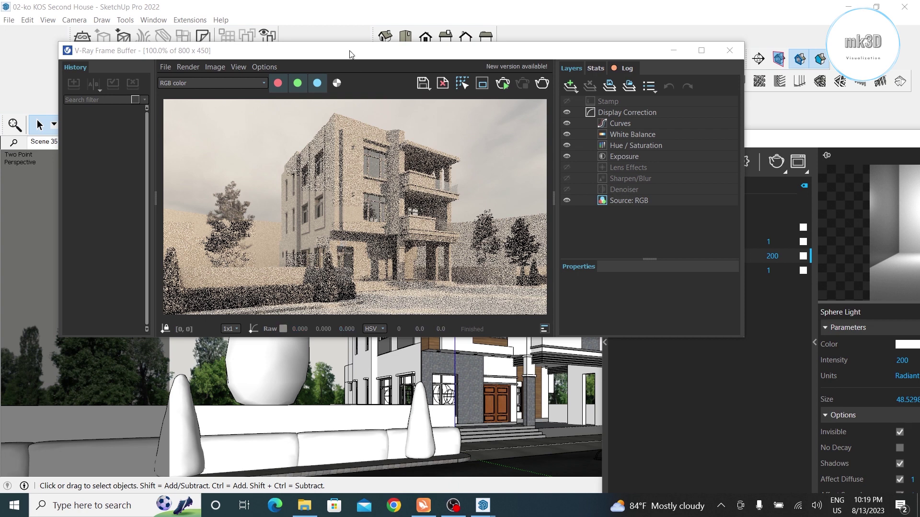
mouse_move(347, 56)
left_mouse_down()
mouse_move(330, 76)
mouse_move(318, 126)
left_mouse_up()
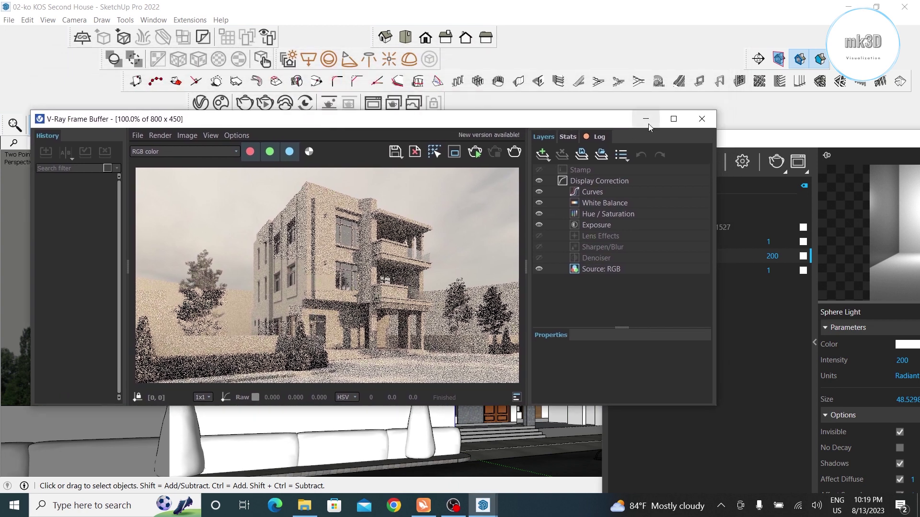
left_click_drag(585, 125, 554, 115)
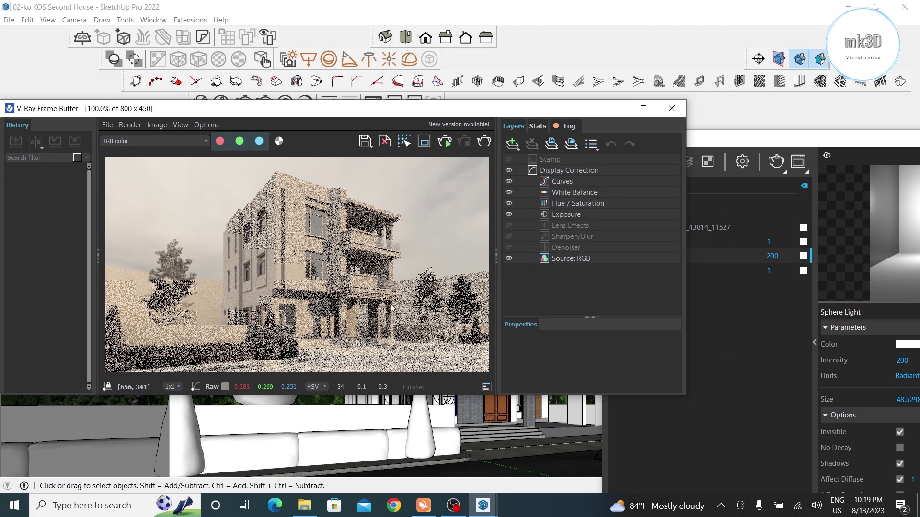
left_click(713, 143)
Step: Add a Light Mix render element from the Asset Editor's Render Elements list
left_click_drag(703, 142, 702, 117)
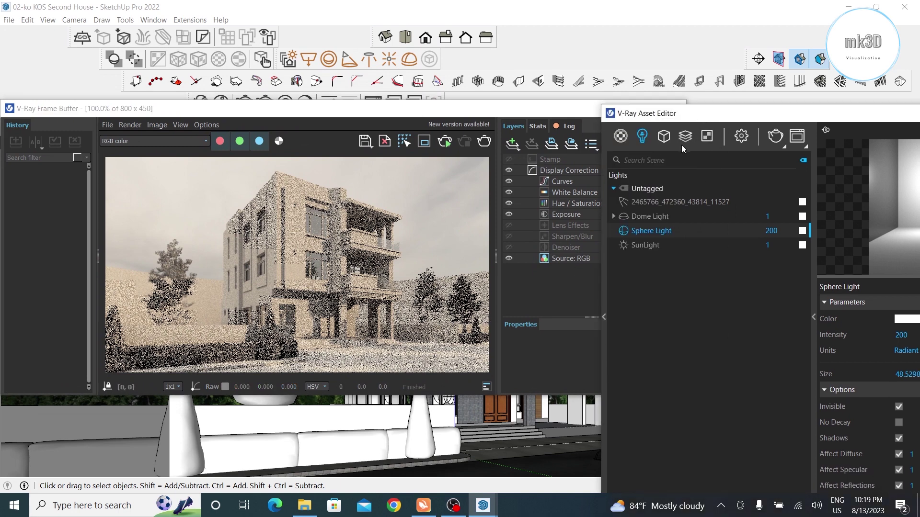
right_click(686, 138)
right_click(686, 139)
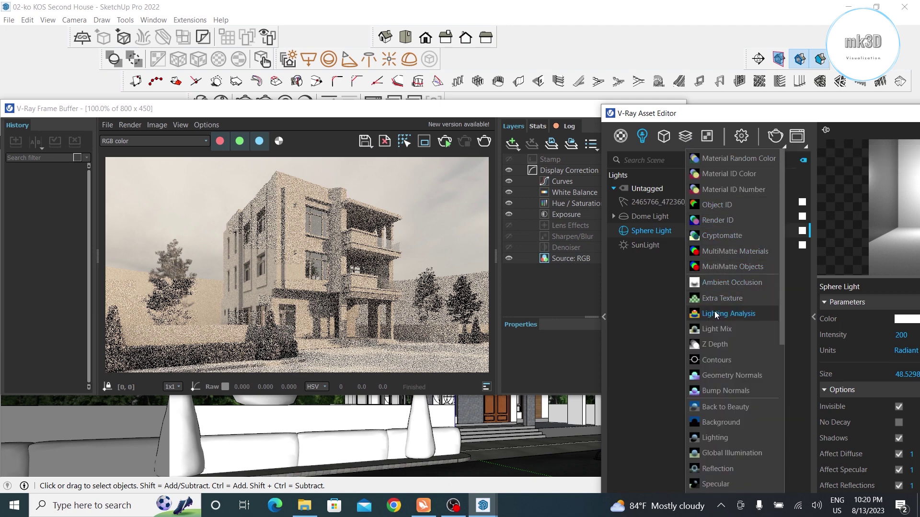
left_click(715, 328)
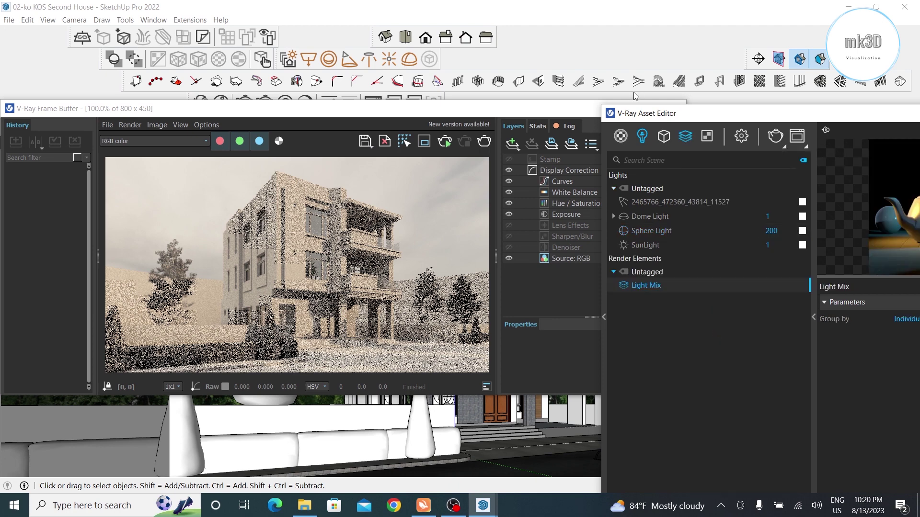
Step: Set the Light Mix to group lights by Group Instances and bring the Frame Buffer forward
left_click_drag(662, 119, 514, 60)
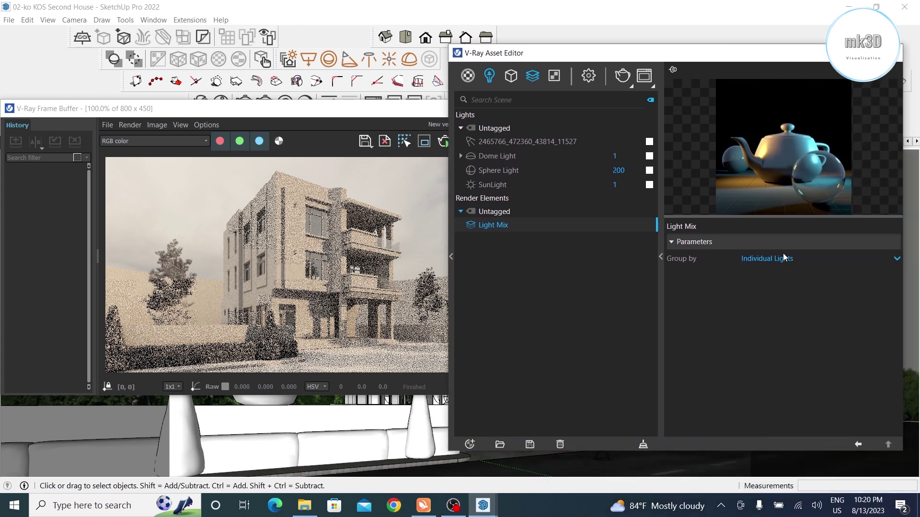
left_click(770, 259)
left_click(769, 287)
left_click(364, 278)
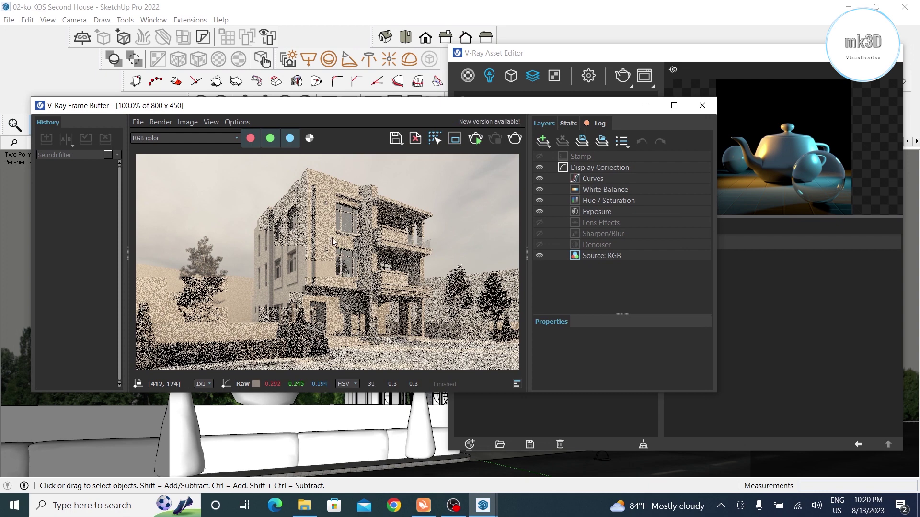
Step: Re-render with Source: LightMix and tint the Sphere Light orange at 3843 K
left_click(513, 139)
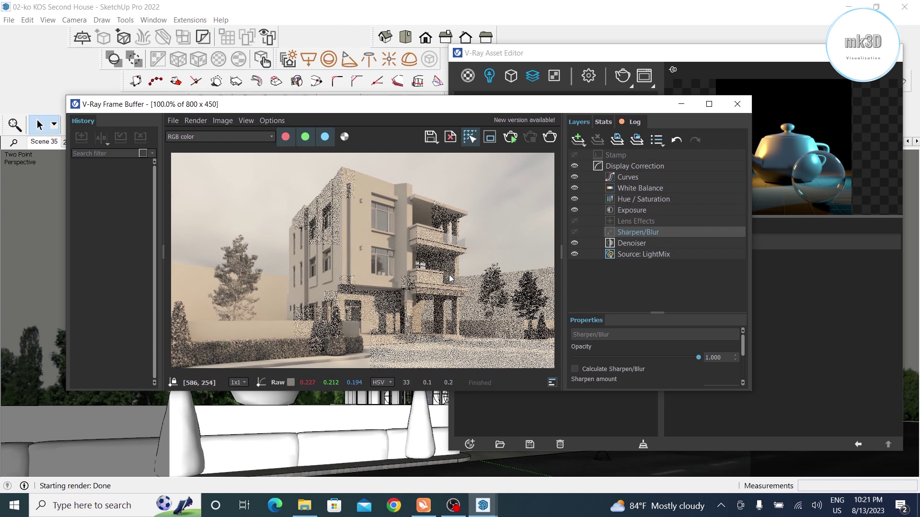
left_click(643, 254)
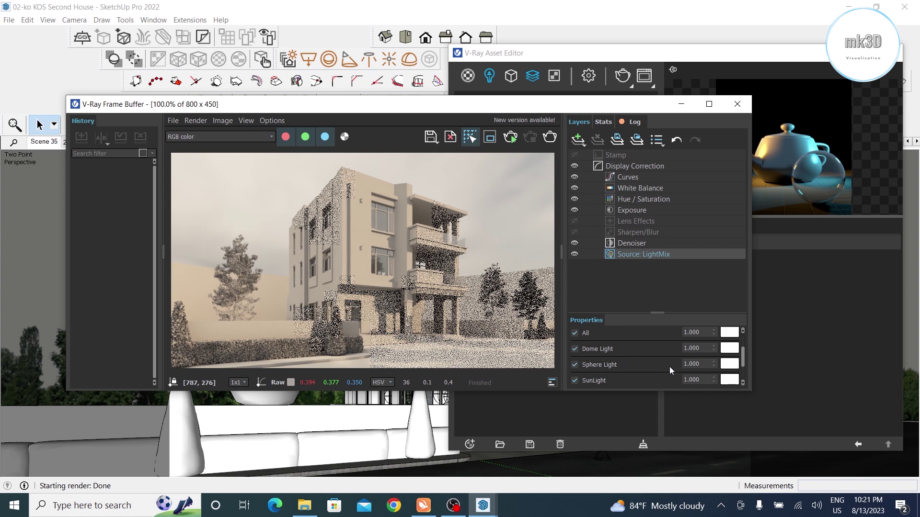
left_click(730, 365)
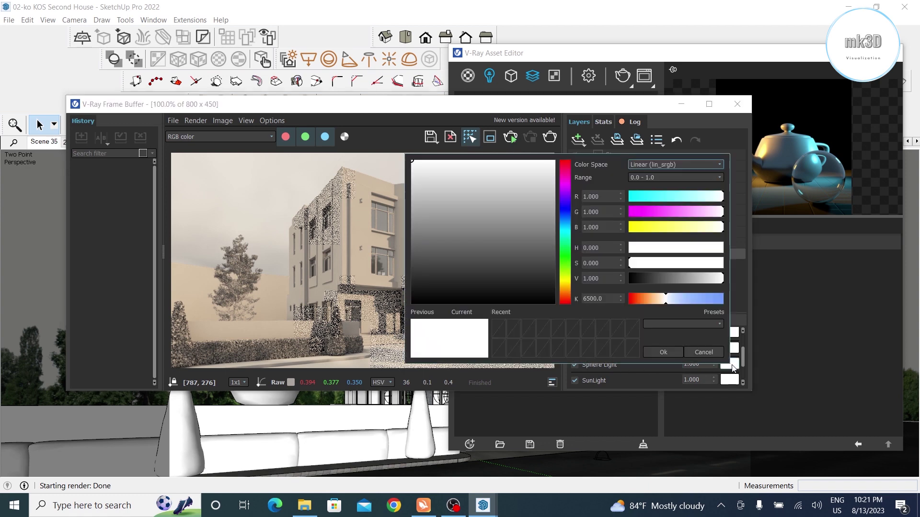
left_click(648, 299)
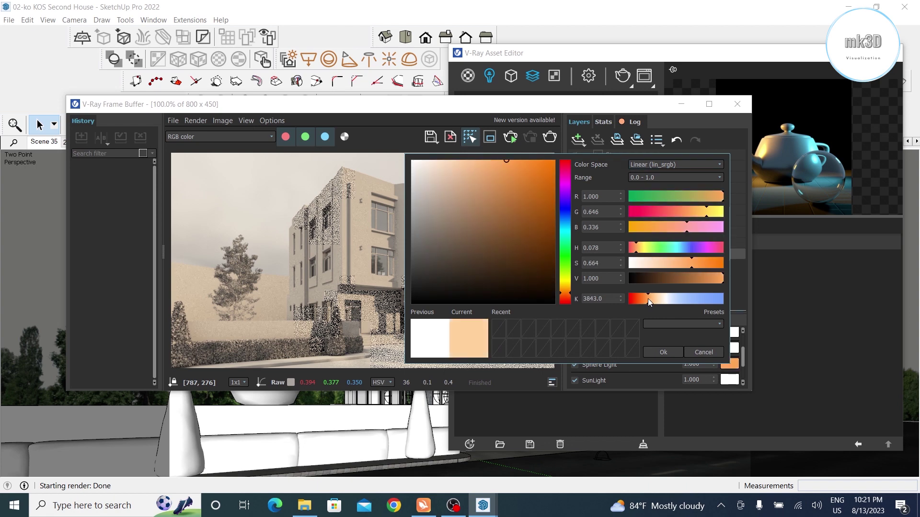
left_click(674, 351)
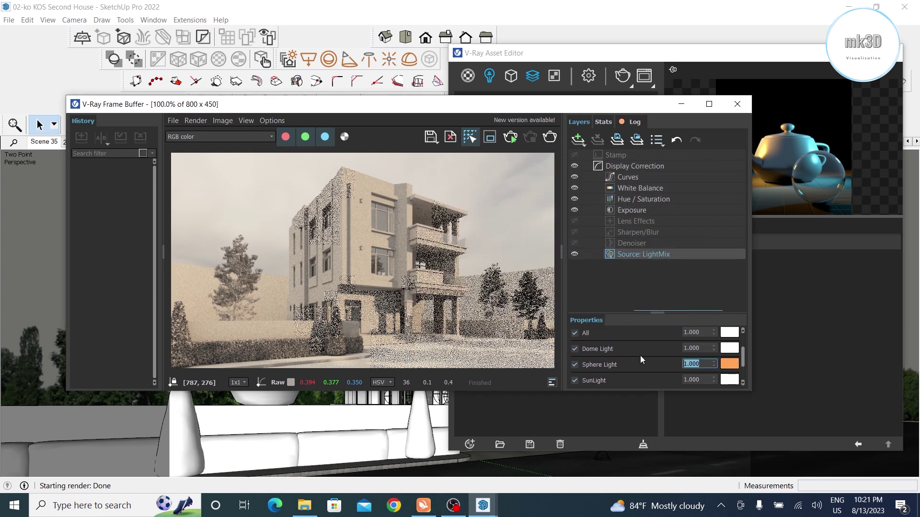
Step: Set the Sphere Light's Light Mix strength to 30
type("20")
key("Return")
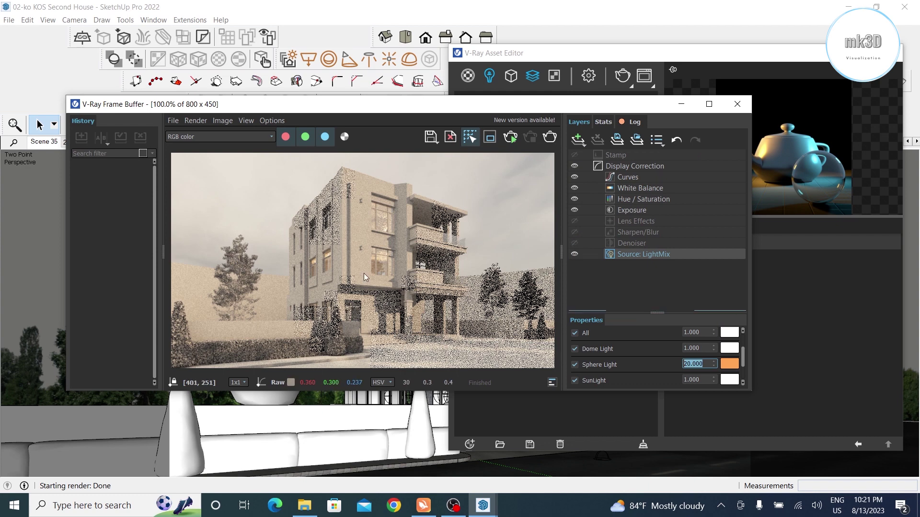
scroll(372, 241, "up", 1)
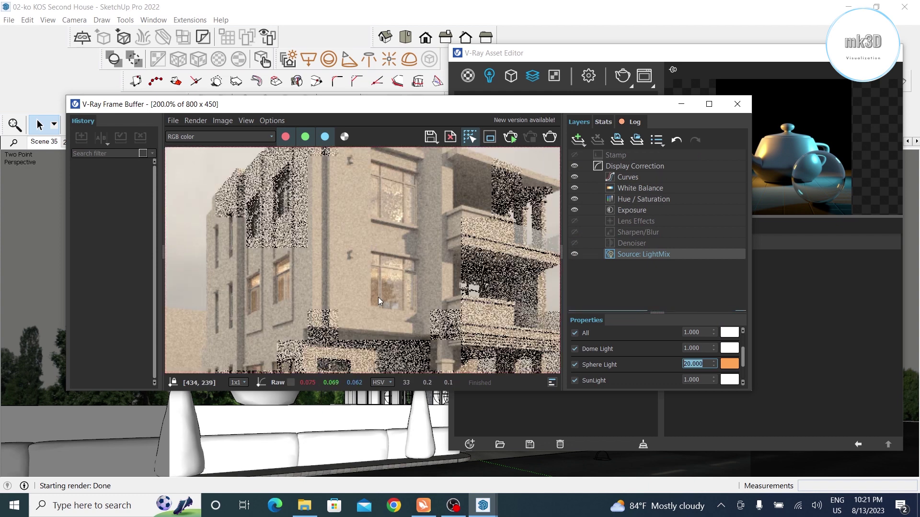
scroll(369, 279, "down", 1)
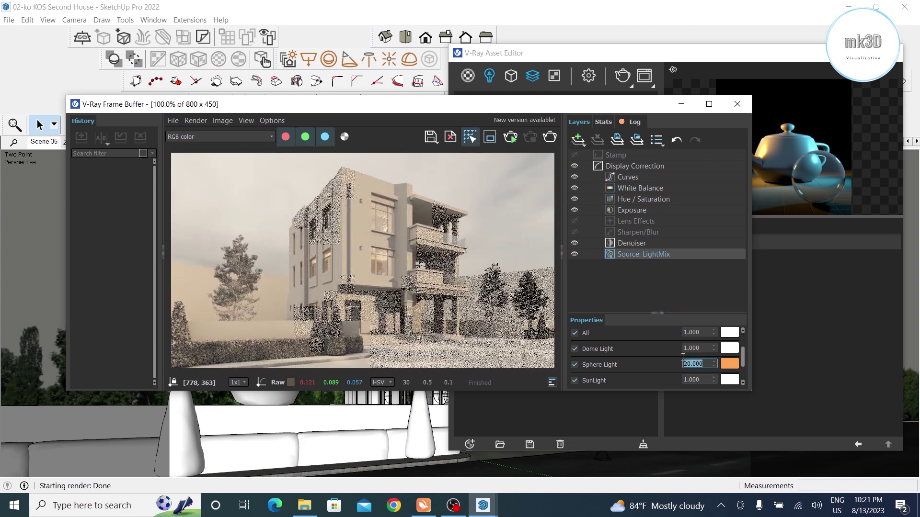
type("30")
key("Return")
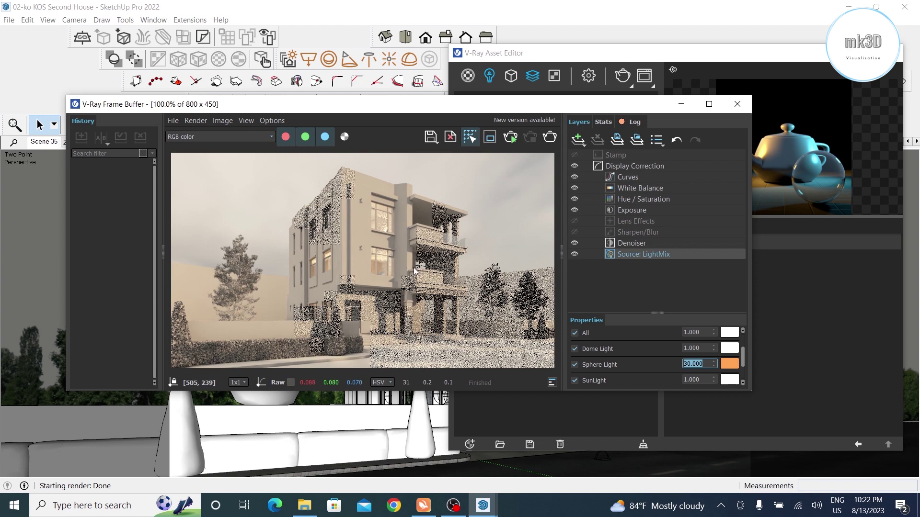
scroll(426, 292, "up", 1)
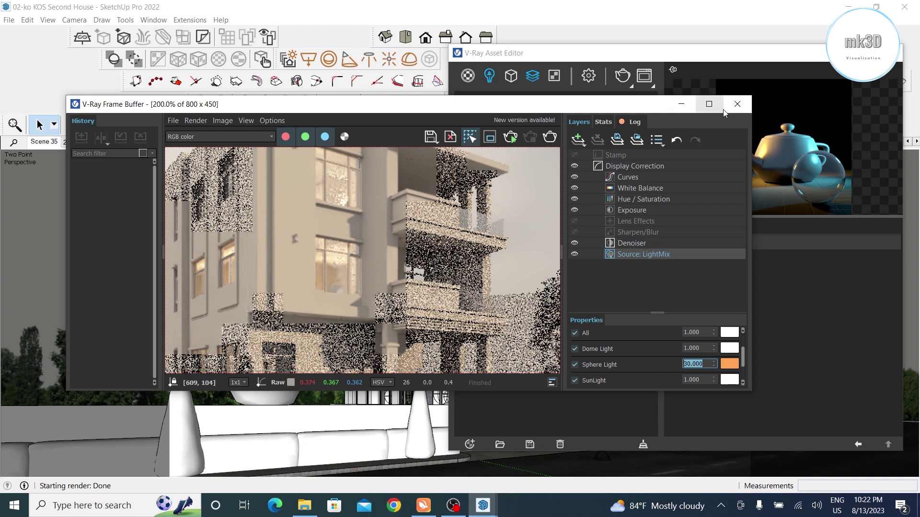
Step: Close the V-Ray Frame Buffer and Asset Editor, returning to the facade view
left_click(737, 104)
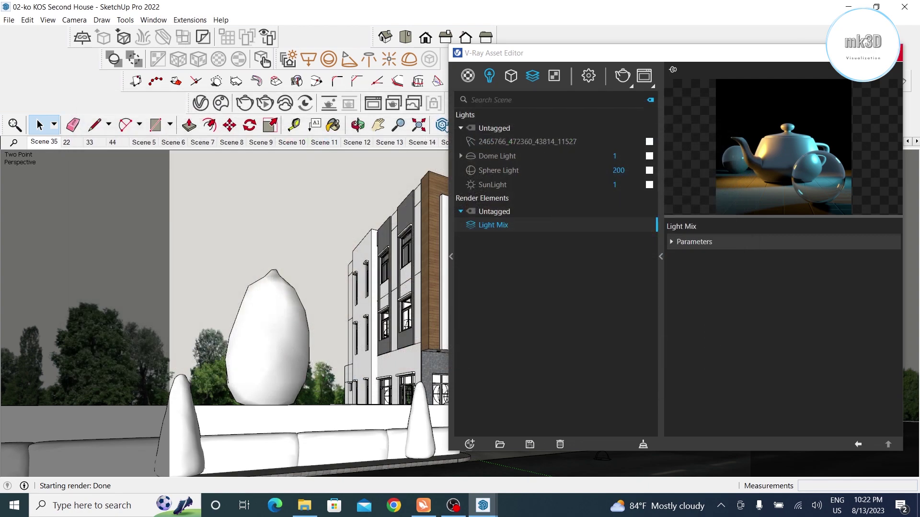
left_click(894, 53)
scroll(377, 211, "up", 3)
scroll(378, 211, "up", 2)
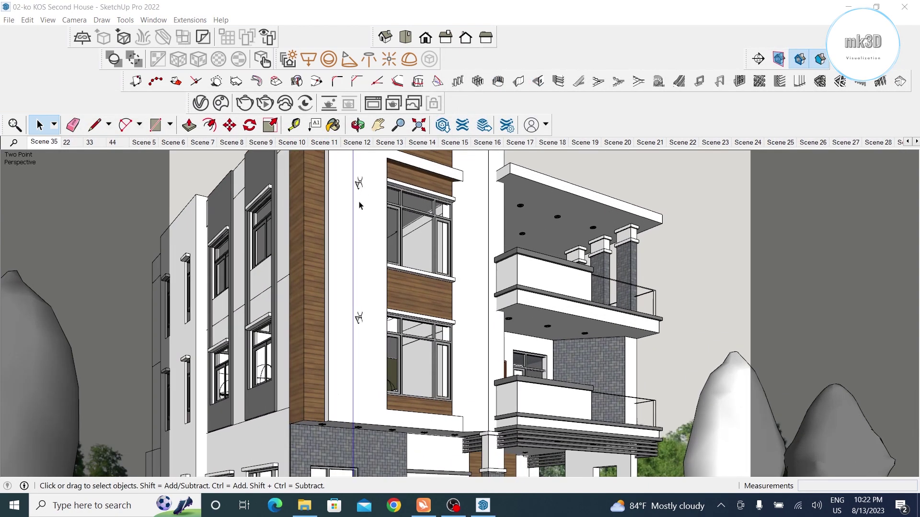
Step: Orbit toward the balcony and zoom in until its ceiling light fixture fills the viewport
middle_click_drag(604, 326, 439, 217)
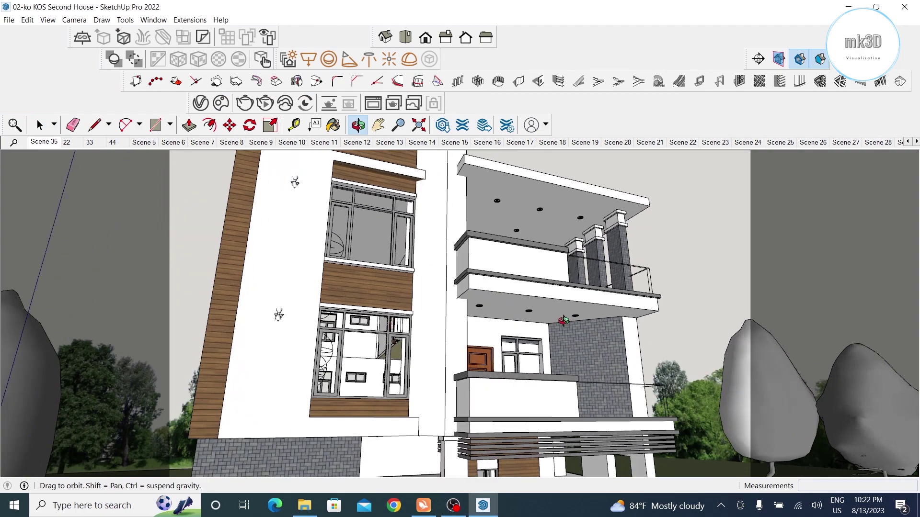
scroll(441, 262, "up", 3)
scroll(441, 263, "up", 2)
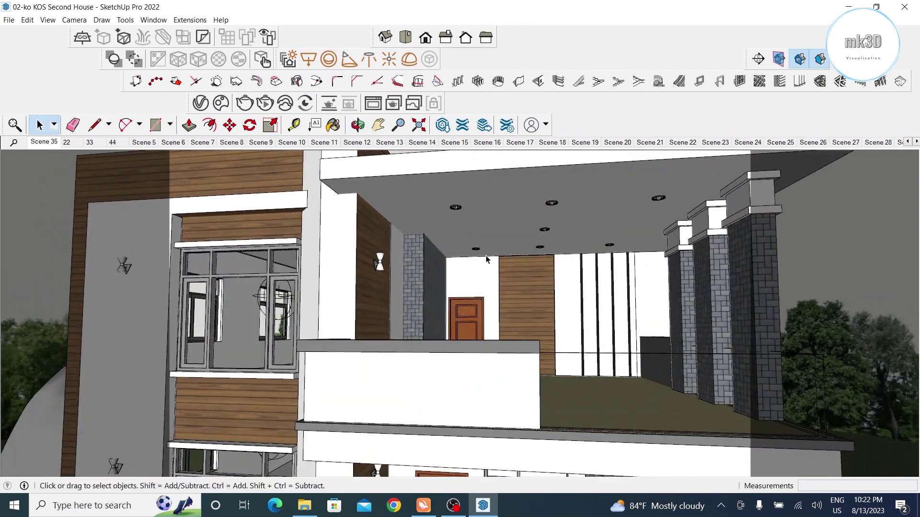
scroll(443, 262, "up", 2)
scroll(446, 261, "up", 1)
scroll(450, 260, "up", 2)
middle_click_drag(449, 260, 445, 256)
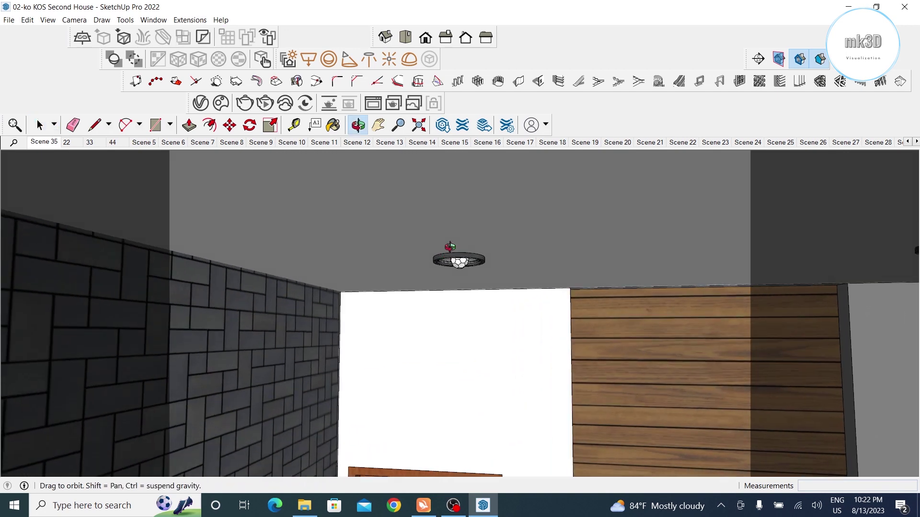
scroll(459, 245, "up", 2)
scroll(464, 242, "up", 2)
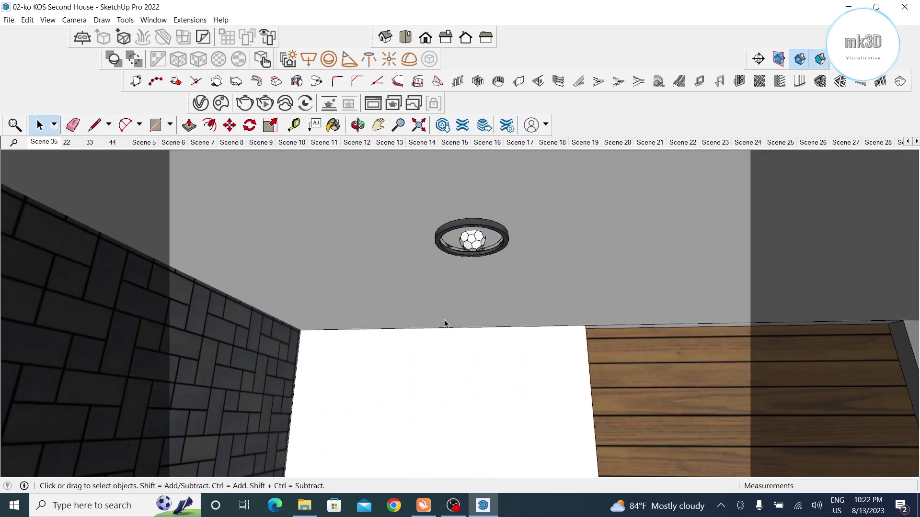
scroll(446, 320, "down", 2)
scroll(457, 274, "up", 2)
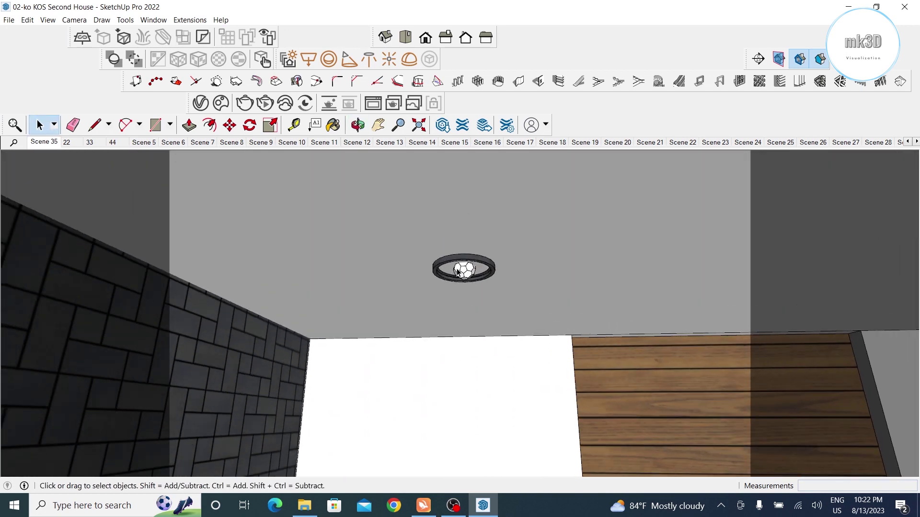
scroll(457, 273, "up", 1)
scroll(459, 274, "up", 1)
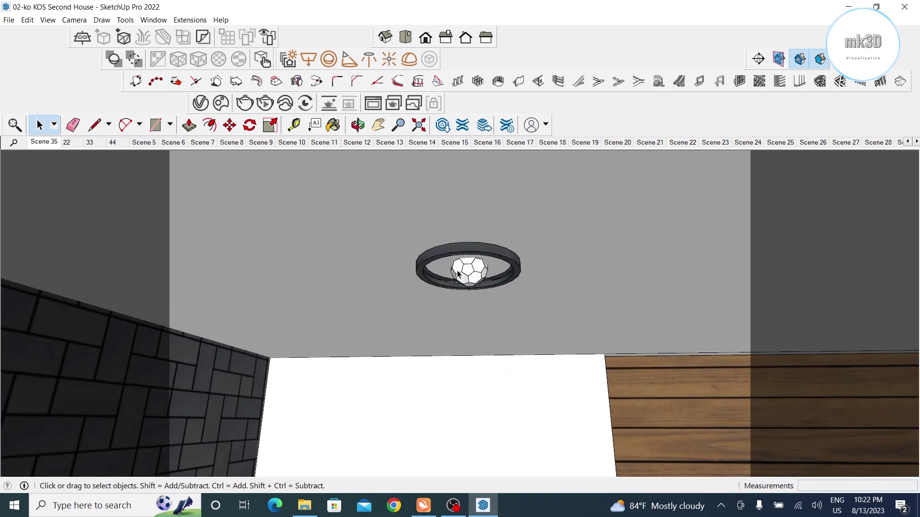
scroll(467, 276, "up", 1)
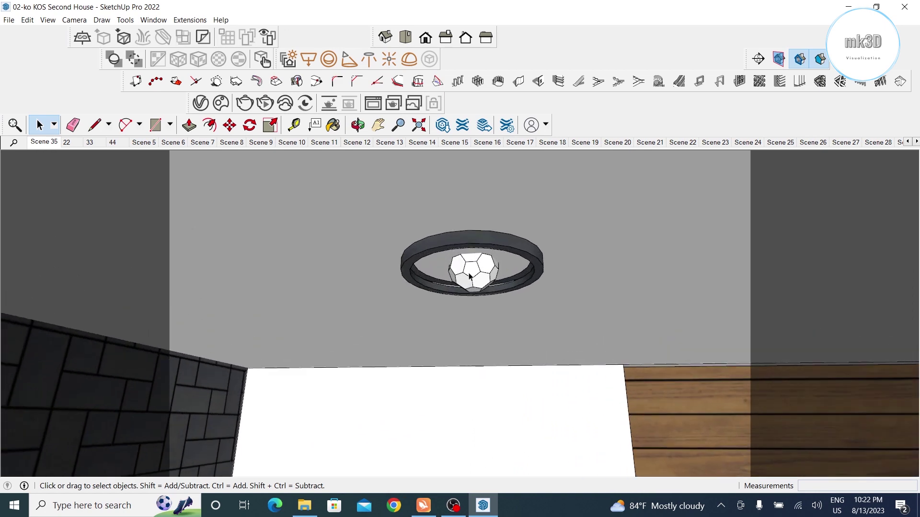
left_click(374, 104)
scroll(416, 175, "up", 2)
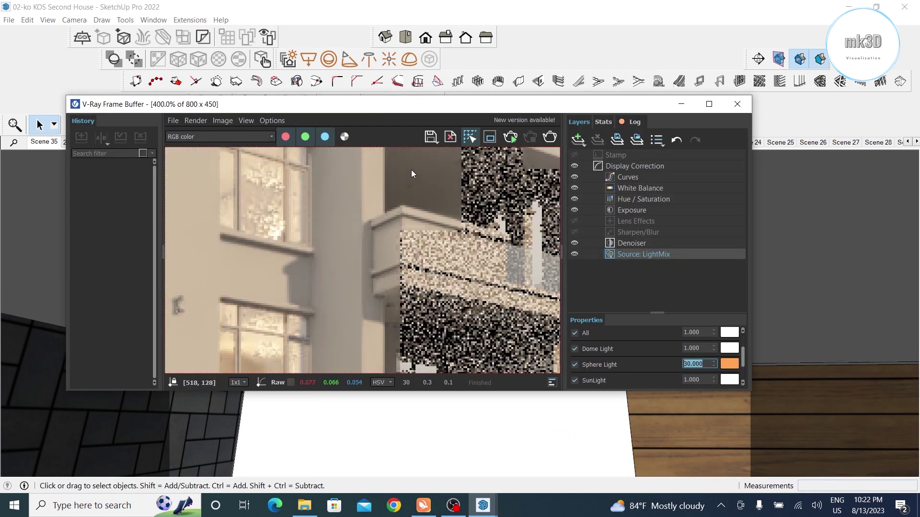
scroll(423, 240, "up", 2)
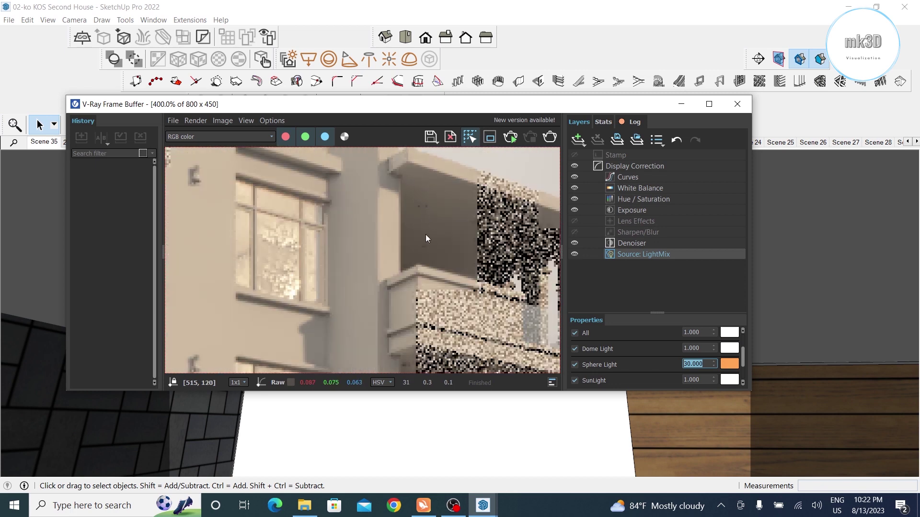
left_click(742, 107)
Step: Open the ceiling light's group for editing and view the surrounding ceiling lights
double_click(477, 279)
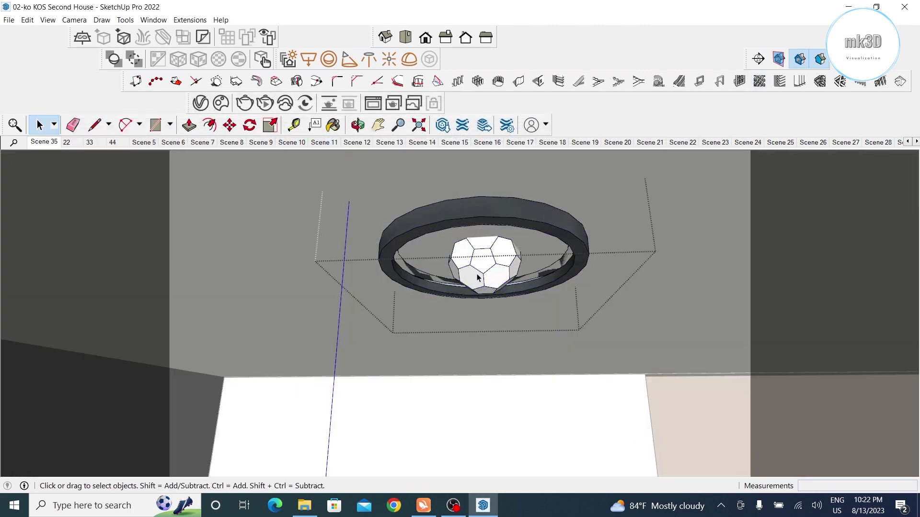
middle_click_drag(472, 305, 369, 283)
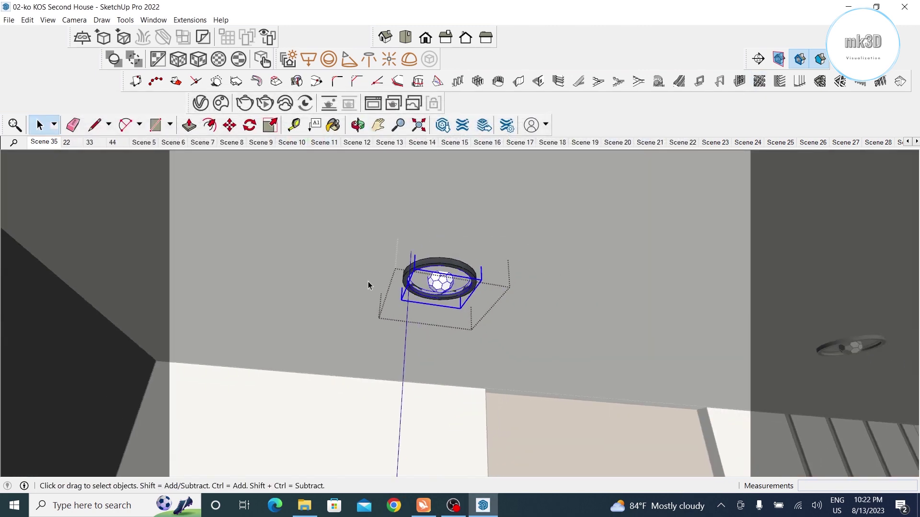
scroll(368, 282, "down", 5)
scroll(387, 269, "up", 2)
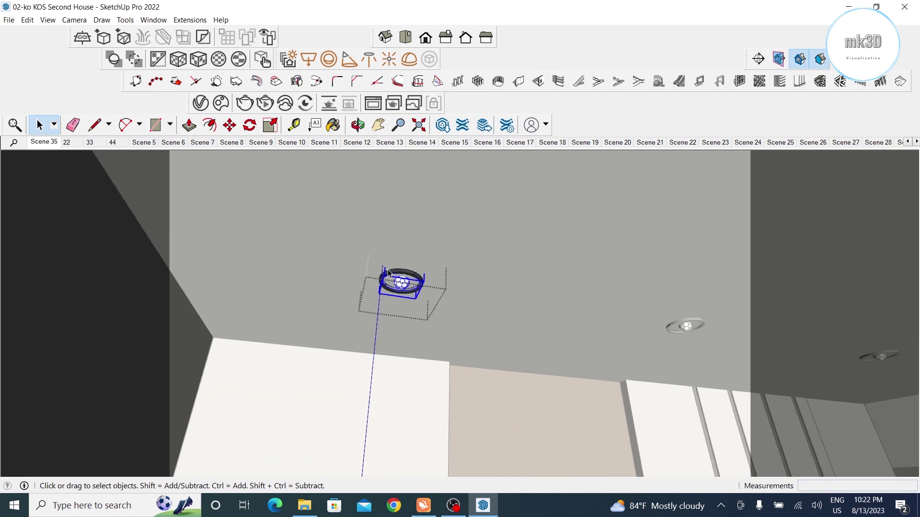
scroll(405, 283, "up", 2)
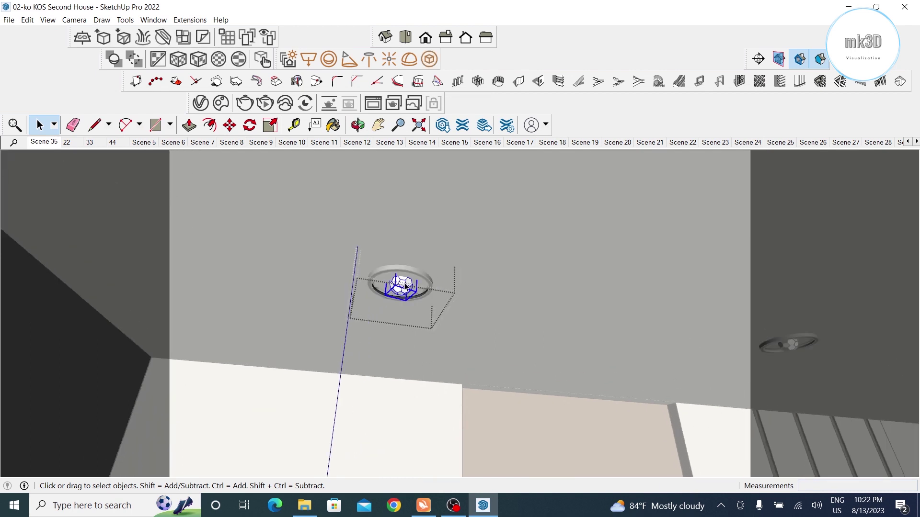
Step: Open the lamp component, select its inner globe, and zoom in on it
double_click(405, 286)
left_click(405, 286)
middle_click_drag(405, 286, 897, 419)
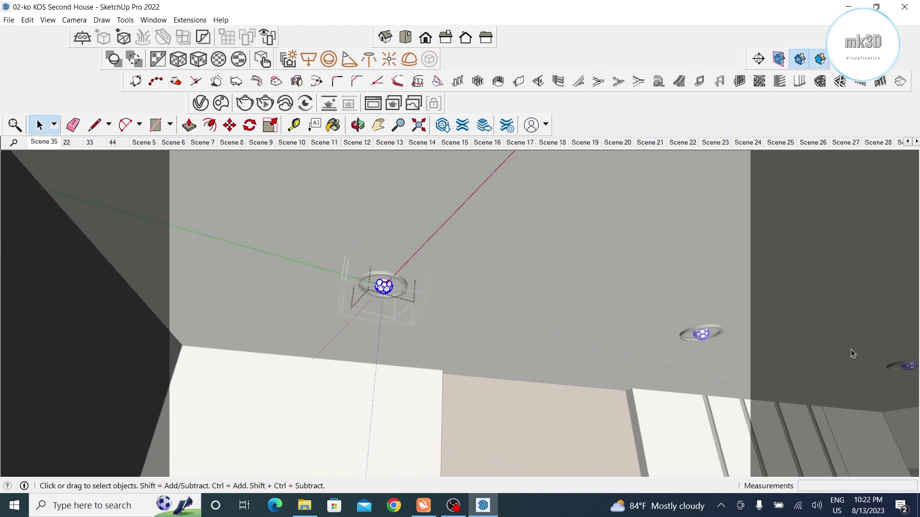
scroll(467, 319, "up", 3)
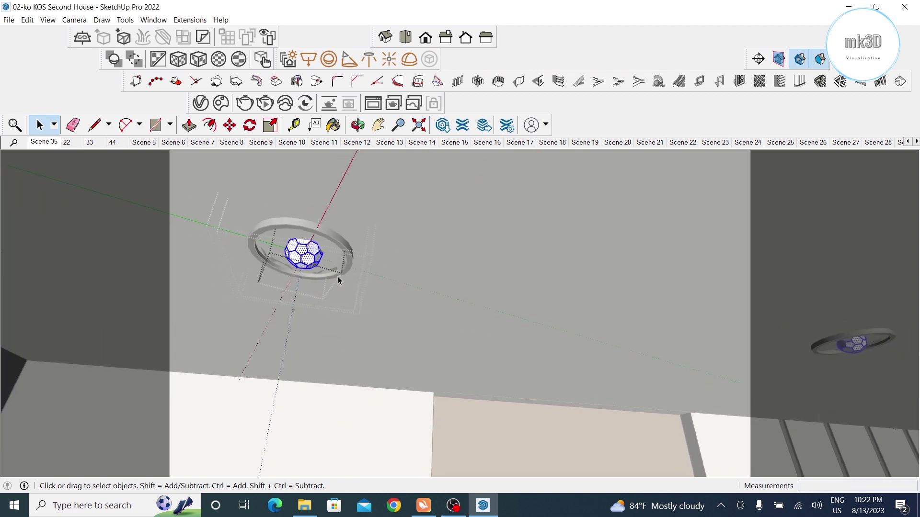
scroll(338, 277, "up", 3)
scroll(338, 277, "up", 1)
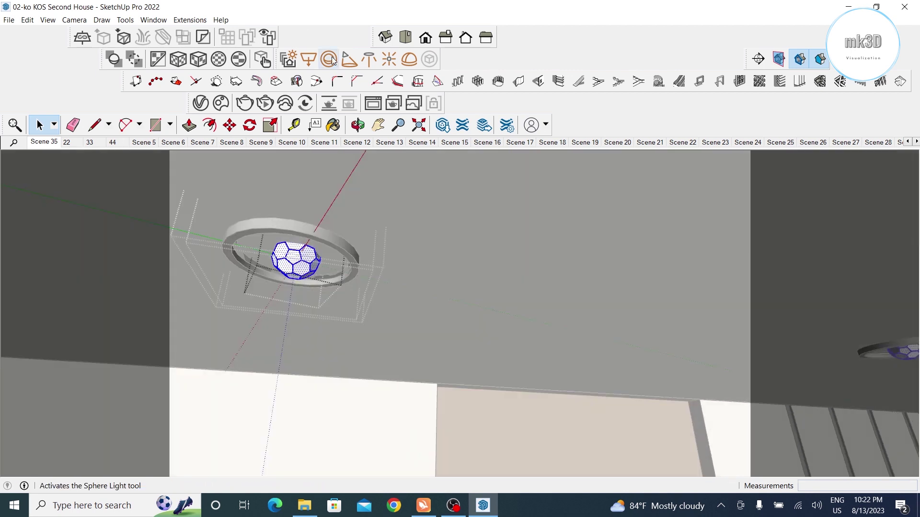
Step: Start a V-Ray IES light using the 5.ies profile from the Best IES 3 folder
left_click(367, 62)
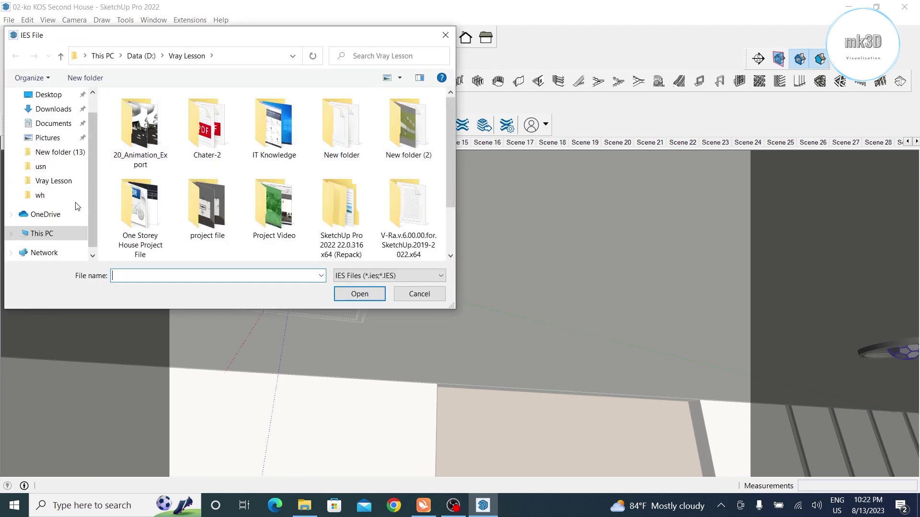
double_click(143, 134)
scroll(171, 182, "down", 4)
scroll(173, 191, "down", 1)
scroll(172, 194, "down", 1)
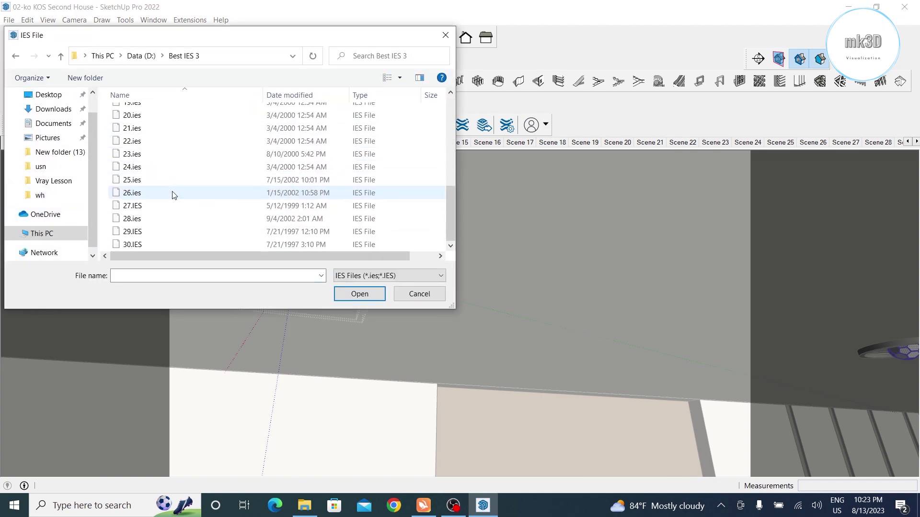
scroll(164, 226, "up", 1)
scroll(160, 211, "up", 2)
scroll(158, 192, "up", 2)
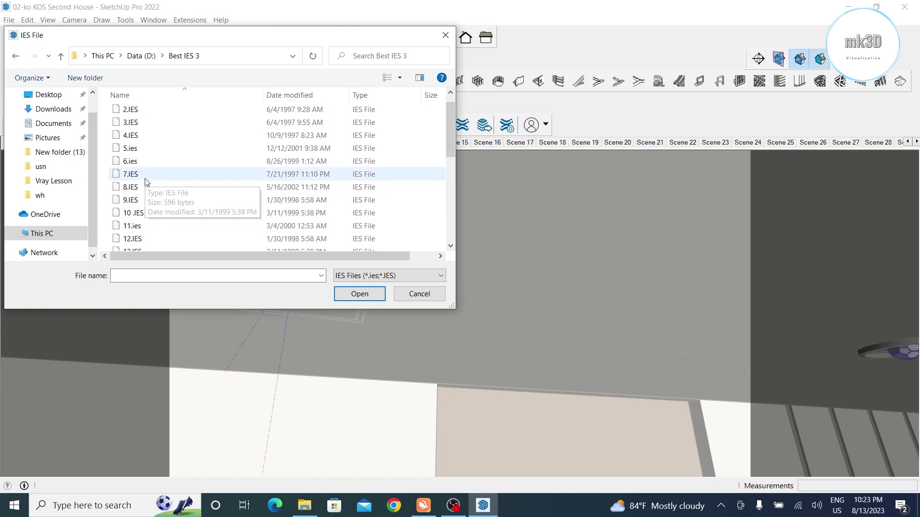
scroll(144, 167, "up", 1)
left_click(140, 150)
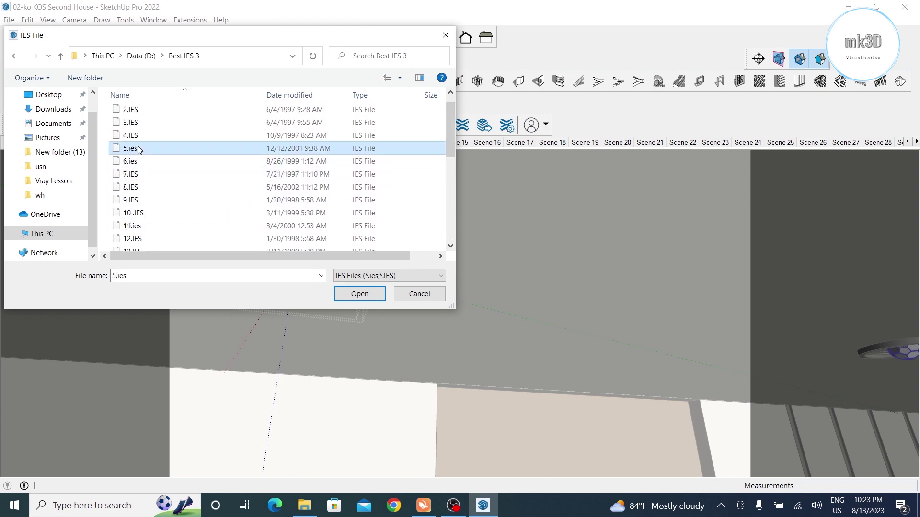
left_click(369, 295)
scroll(297, 273, "up", 2)
scroll(295, 277, "up", 2)
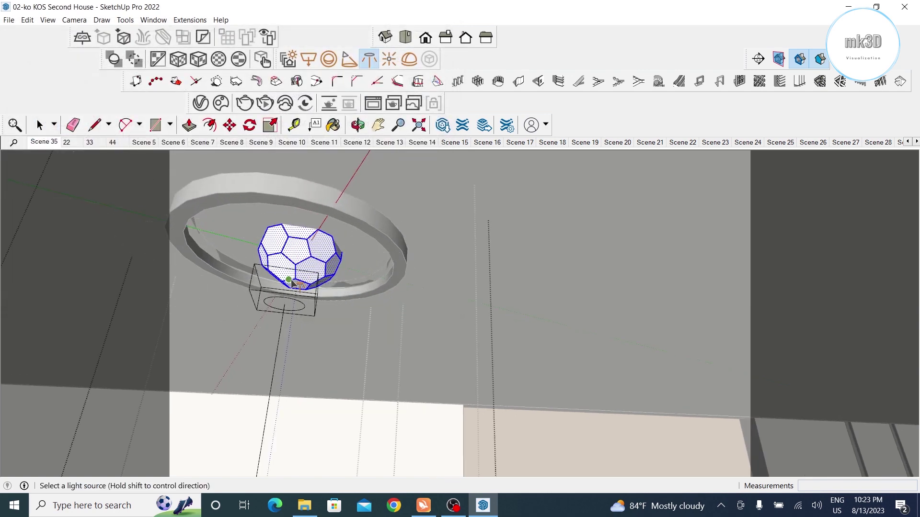
Step: Place the IES light beneath the lamp's globe and select its group
left_click(40, 125)
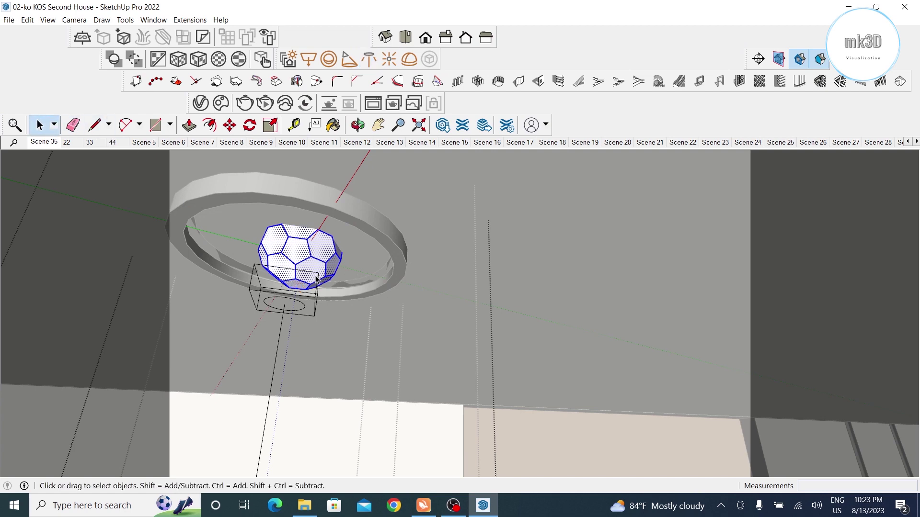
scroll(317, 275, "down", 2)
left_click(349, 251)
middle_click_drag(349, 251, 335, 201)
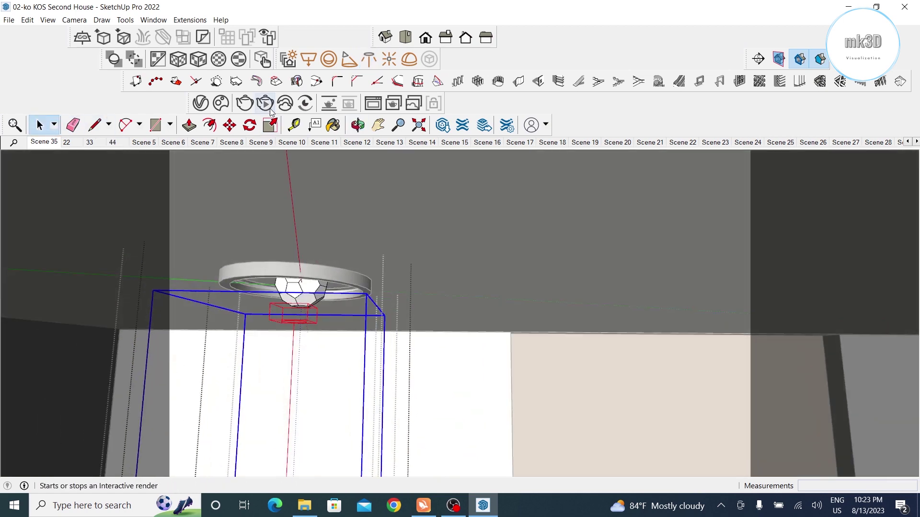
Step: Move the IES light group about 5/8" lower
left_click(230, 125)
left_click(357, 270)
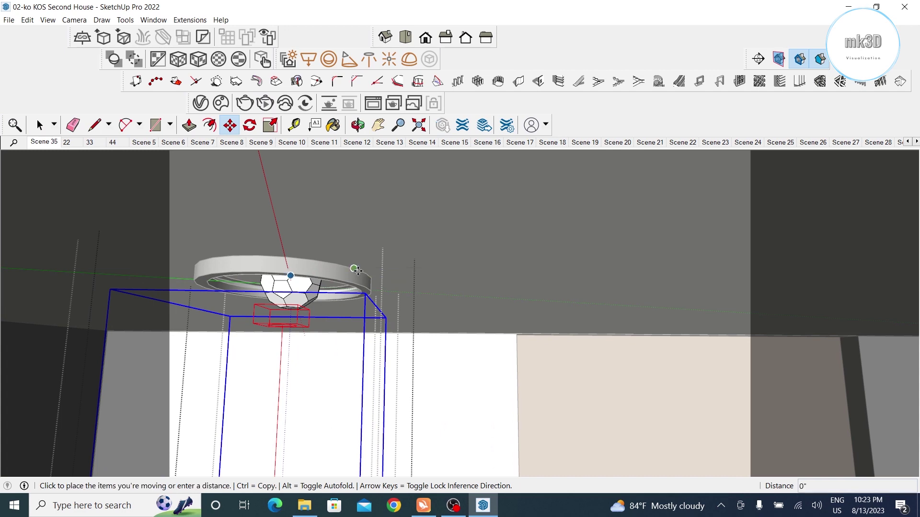
left_click(349, 287)
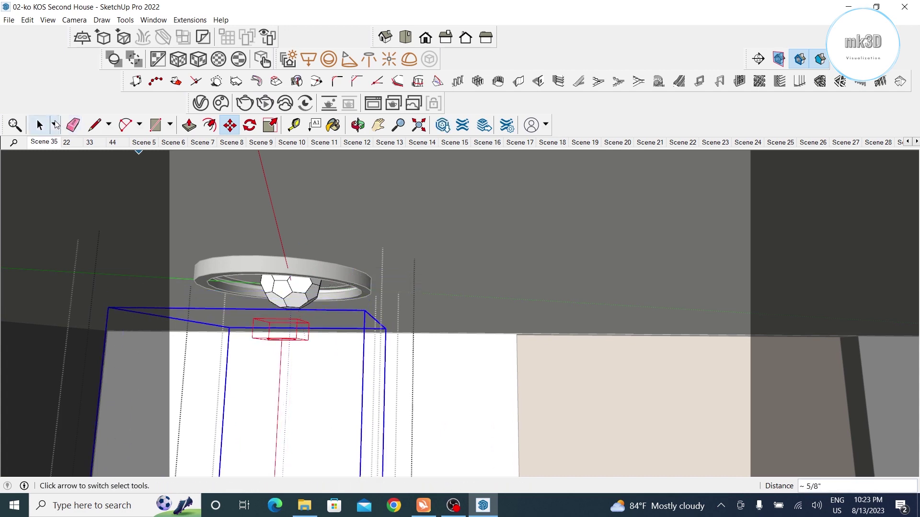
left_click(41, 125)
Step: Select all faces of the lamp's globe again
middle_click_drag(307, 268, 308, 244)
scroll(303, 277, "up", 2)
scroll(303, 278, "up", 2)
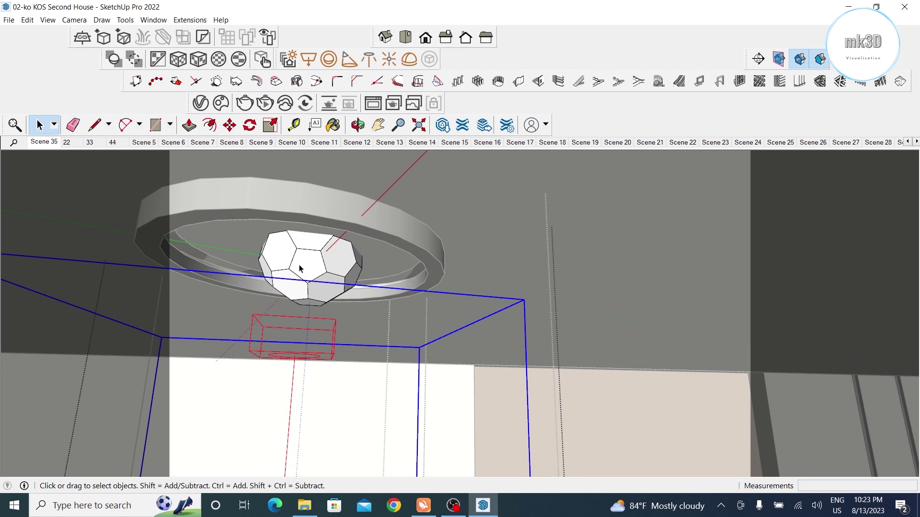
triple_click(299, 268)
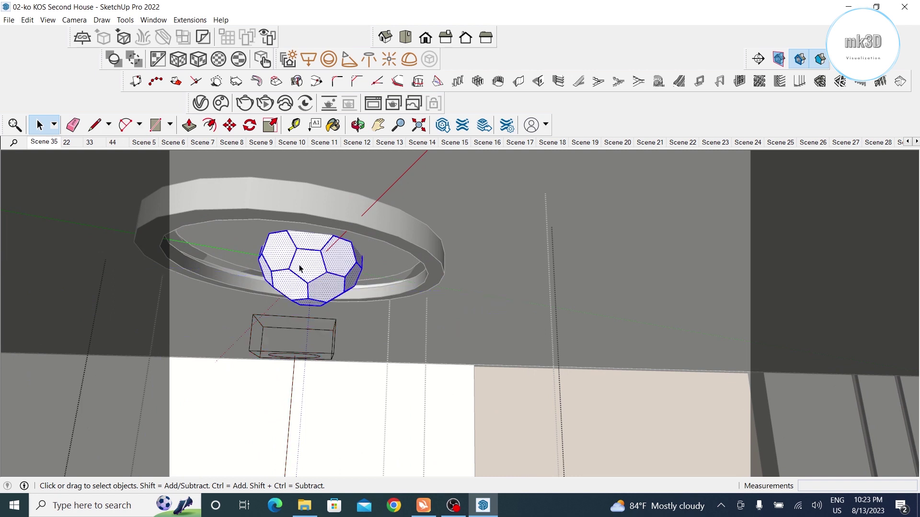
Step: Paint the globe with 0043_SaddleBrown from the Colors-Named library, then deselect it
left_click(333, 125)
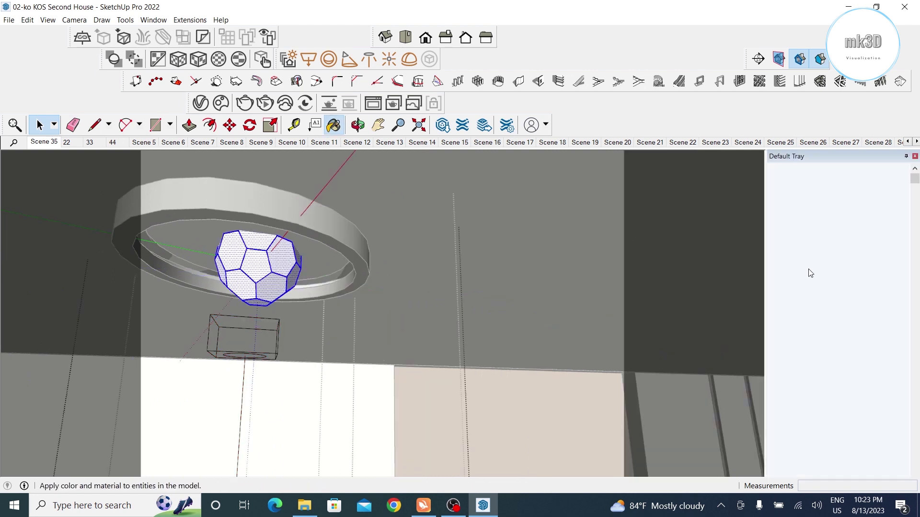
left_click(891, 255)
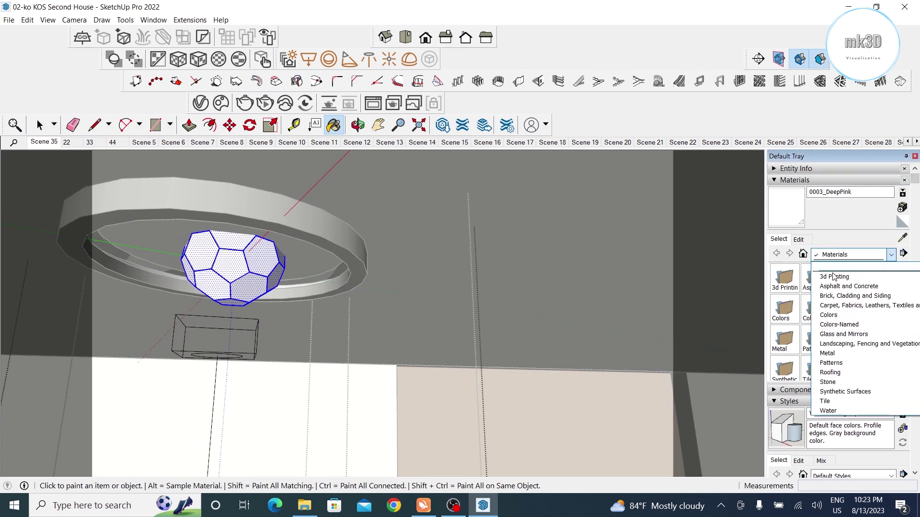
left_click(844, 323)
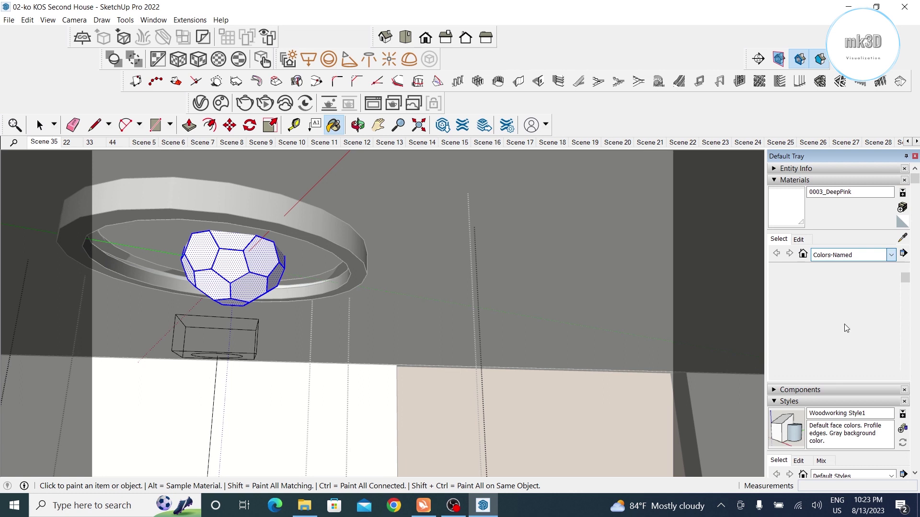
scroll(844, 331, "down", 3)
scroll(845, 338, "down", 3)
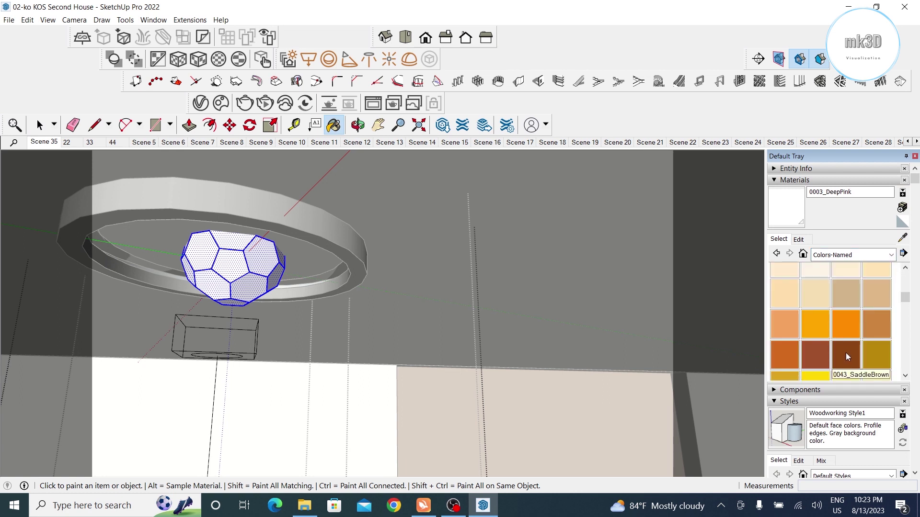
left_click(846, 352)
left_click(199, 270)
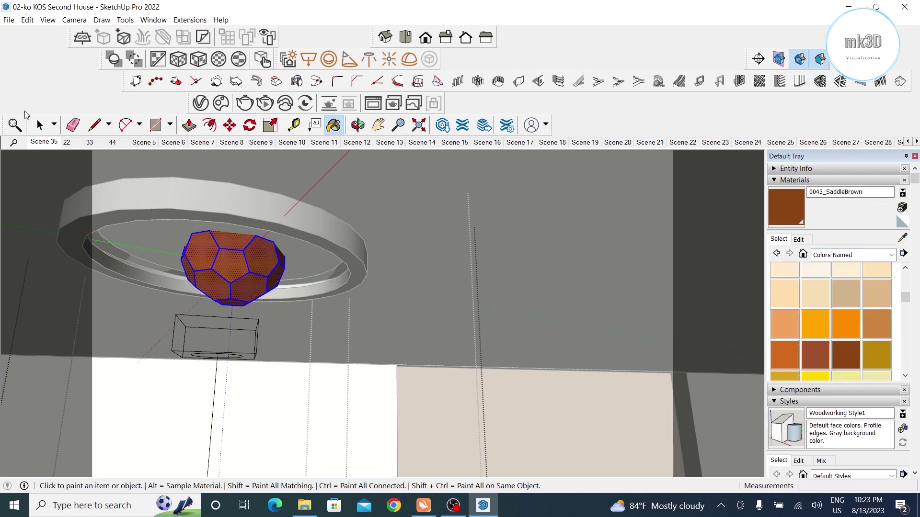
left_click(40, 125)
scroll(452, 287, "down", 2)
left_click(516, 297)
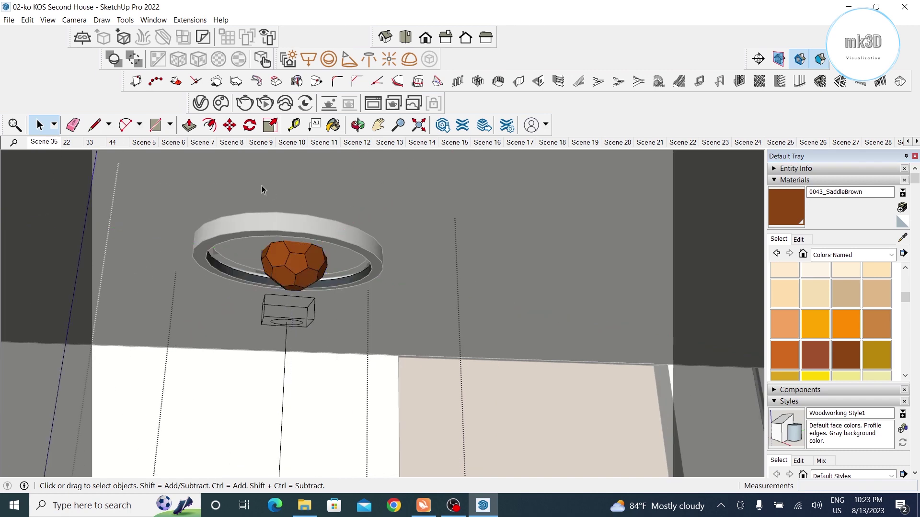
Step: Sample the fixture's 0043_SaddleBrown material and open it in the V-Ray material editor
left_click(200, 103)
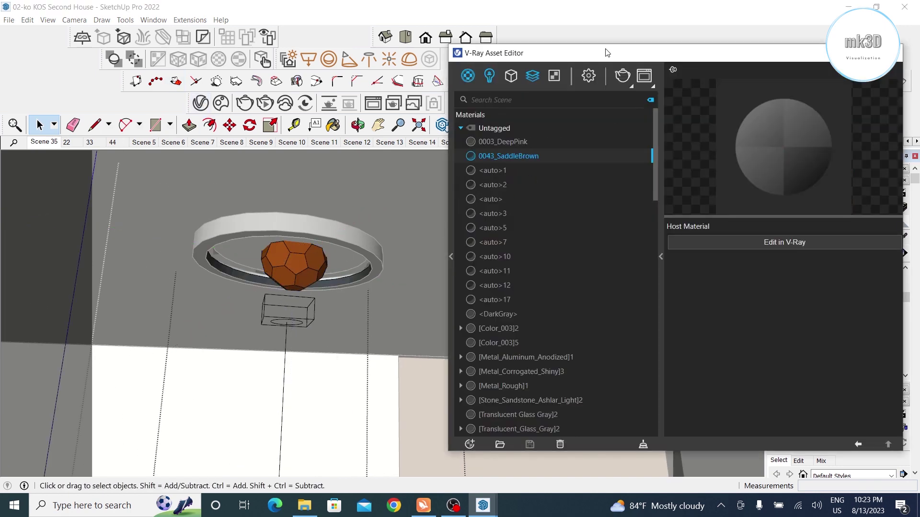
left_click_drag(607, 51, 611, 271)
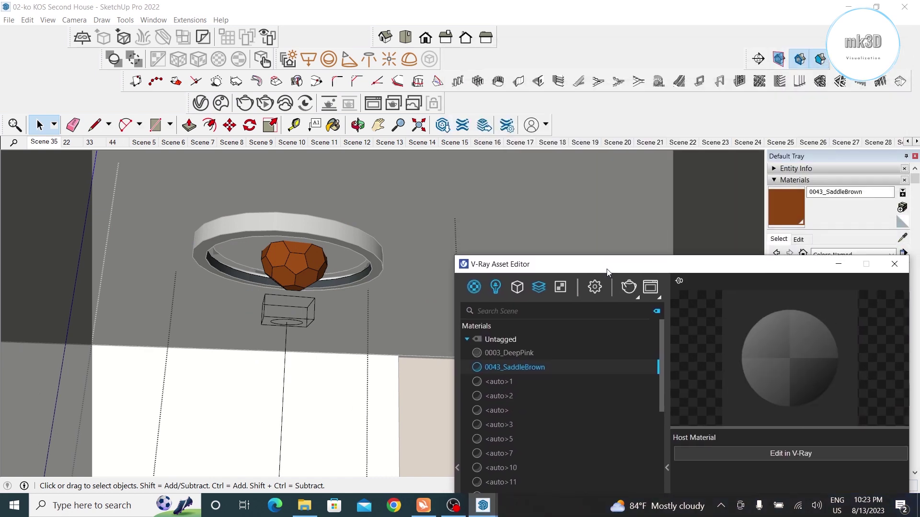
left_click(902, 239)
left_click(302, 261)
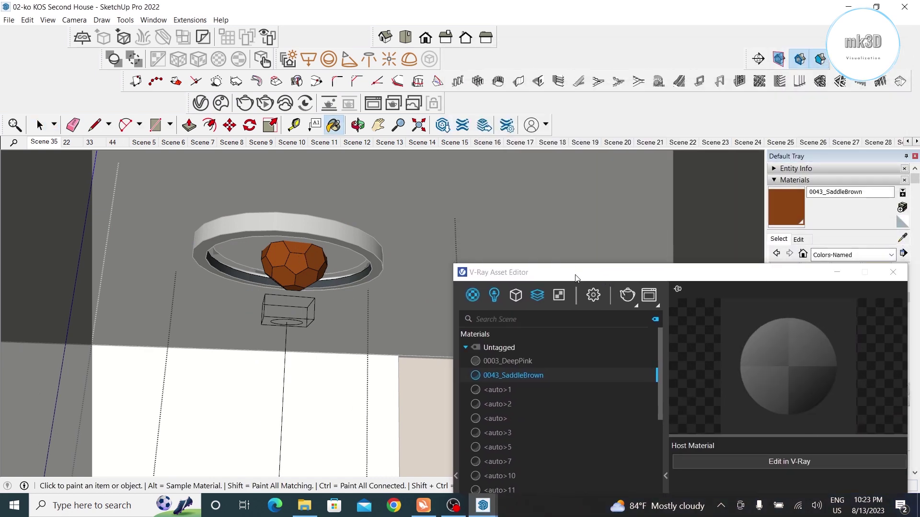
left_click_drag(606, 279, 576, 194)
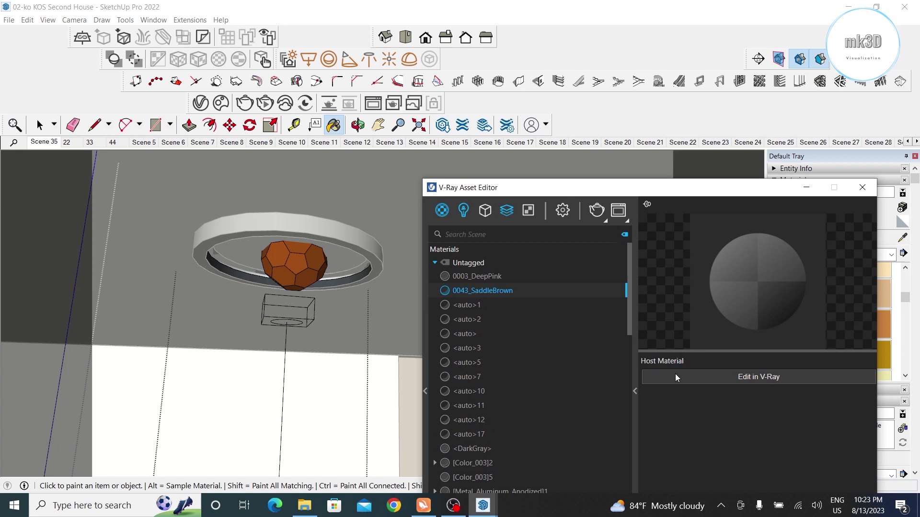
left_click(700, 379)
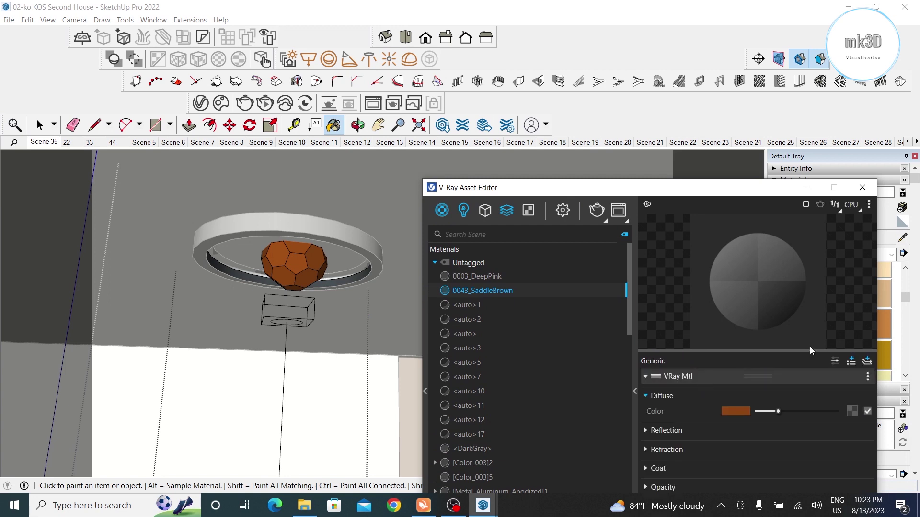
Step: Add an Emissive layer at intensity 1.6, collapse the layers, and return to the facade scene
left_click(868, 363)
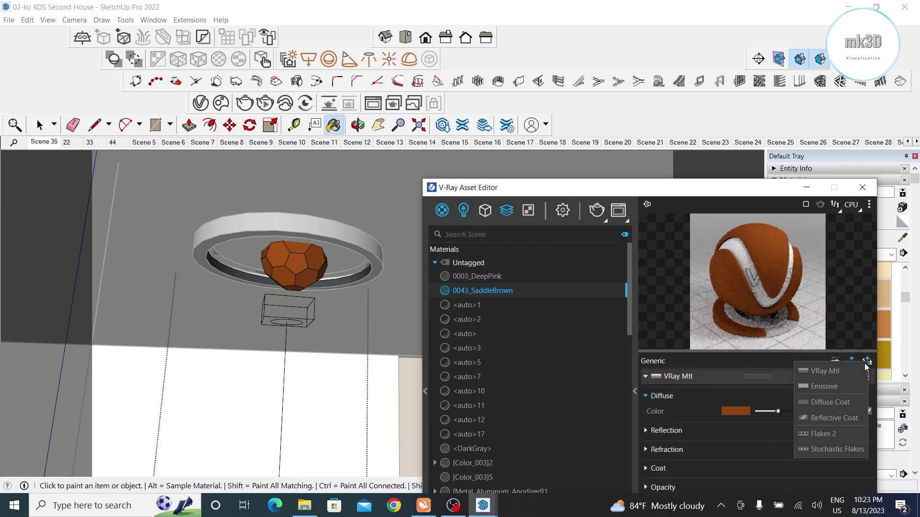
left_click(833, 372)
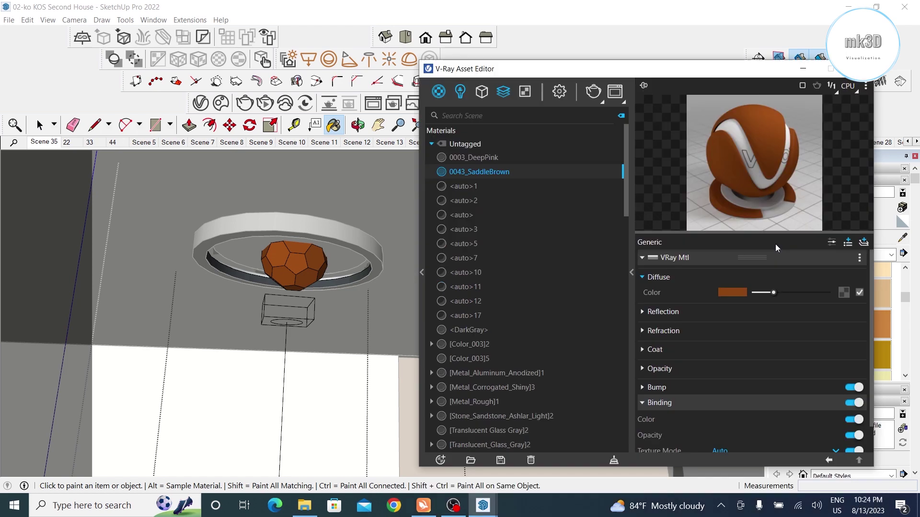
left_click(859, 258)
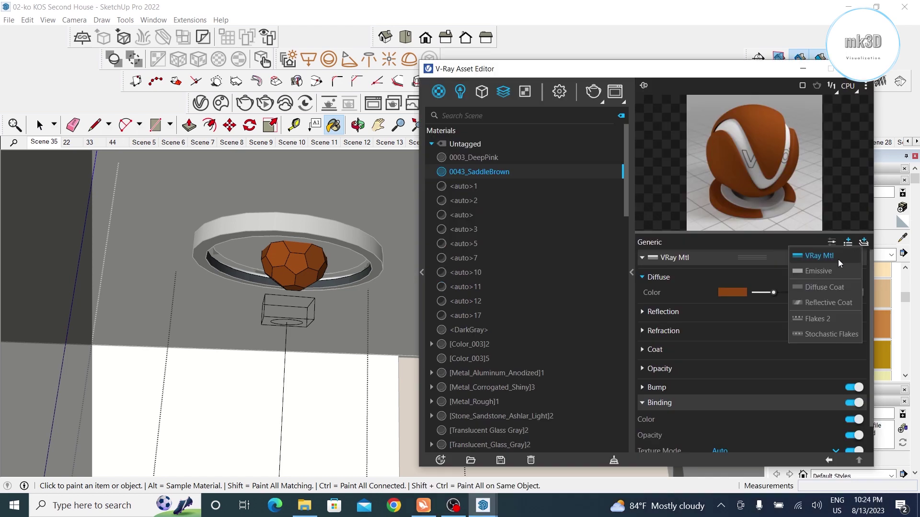
left_click(812, 275)
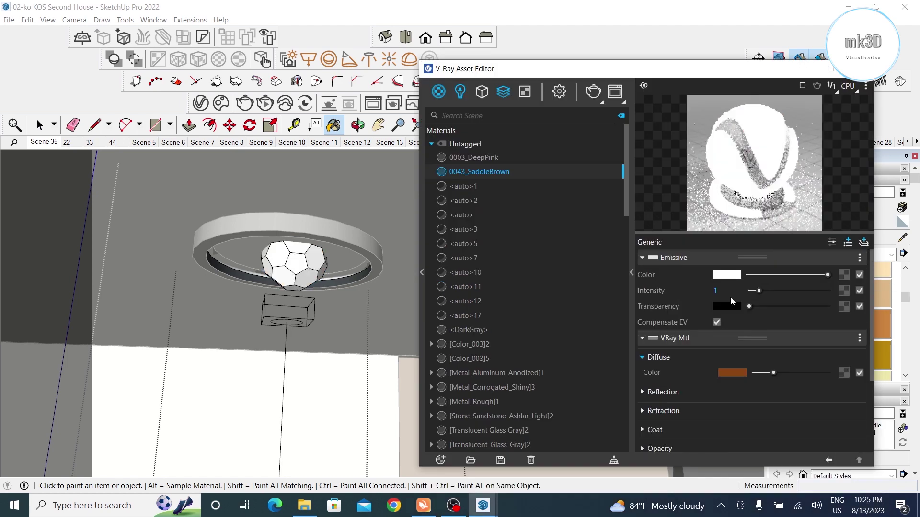
left_click(764, 291)
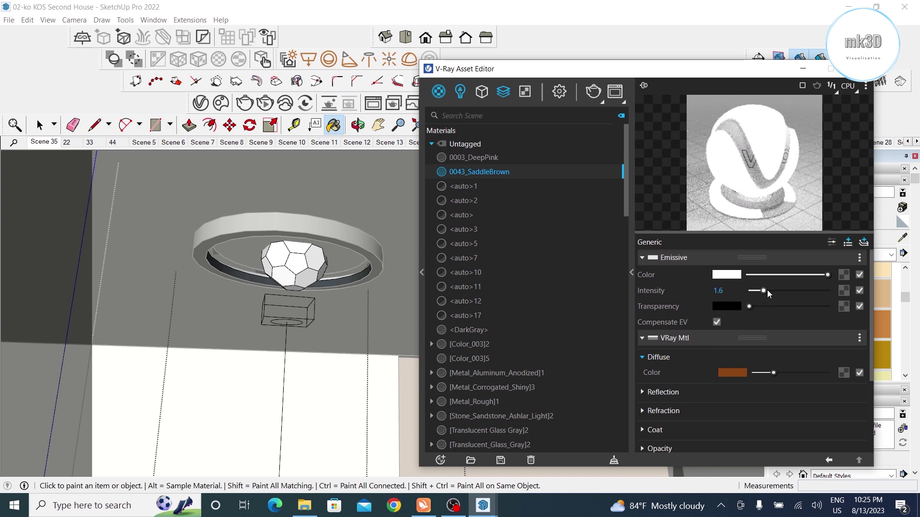
left_click(683, 258)
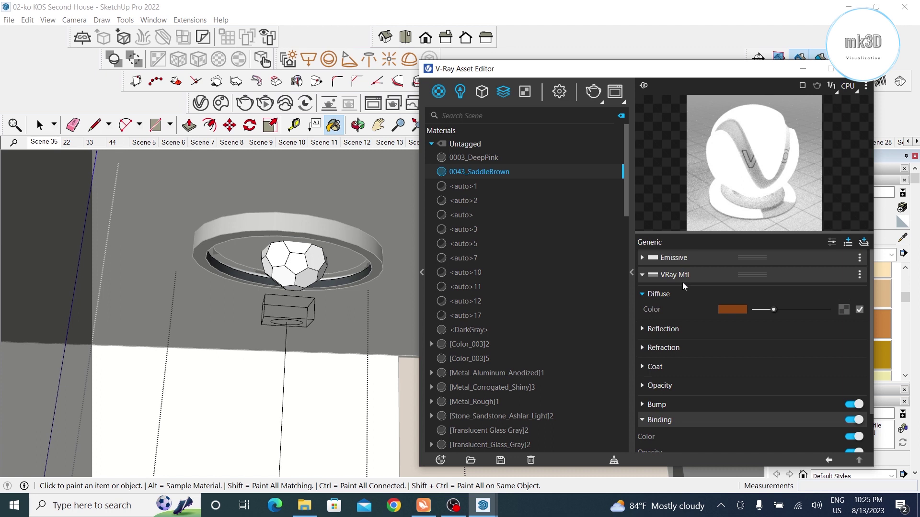
left_click(682, 278)
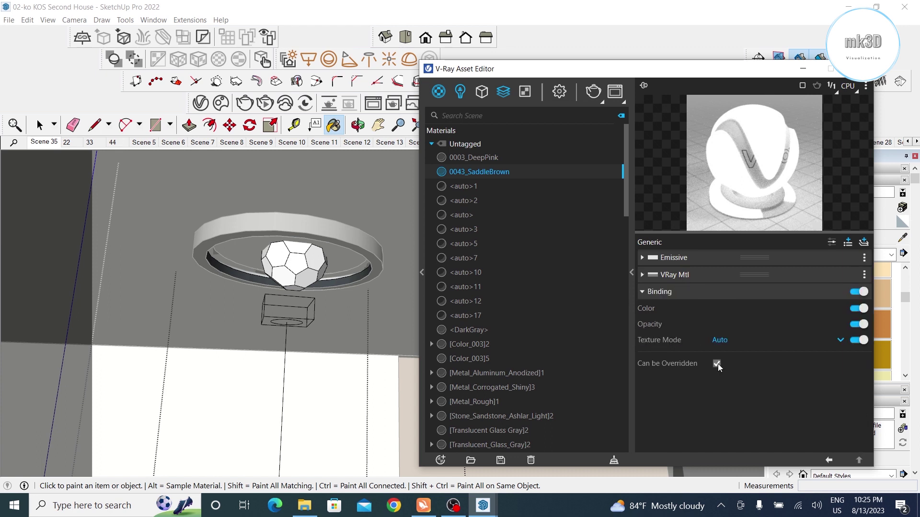
left_click(39, 125)
left_click(48, 143)
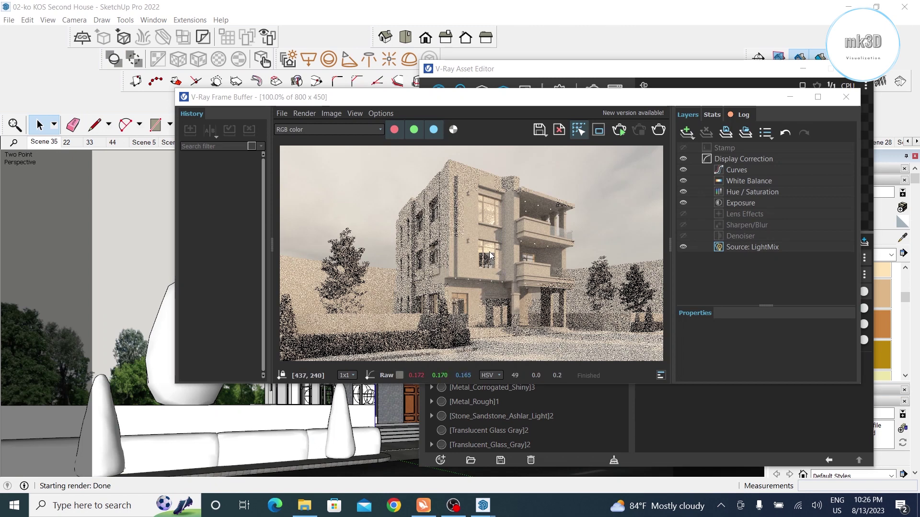
Step: Set the IES Light intensity in the Light Mix to 100
left_click(755, 247)
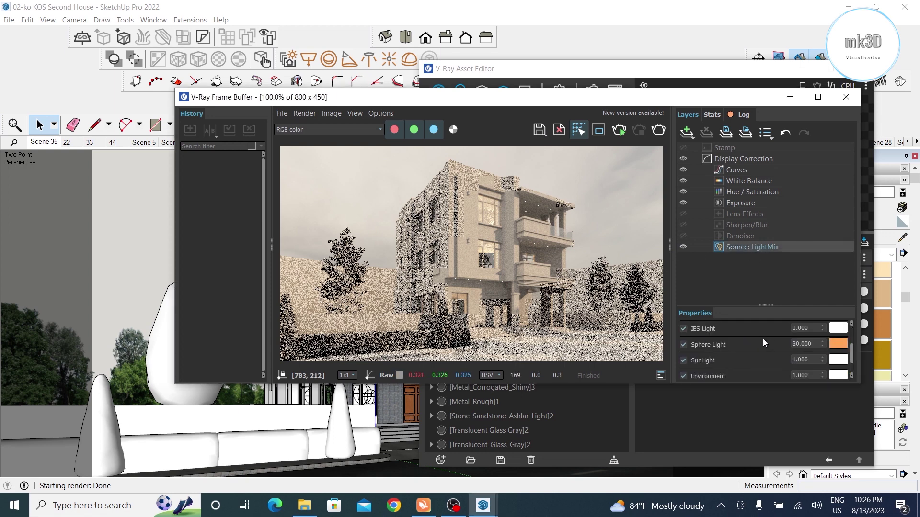
double_click(817, 328)
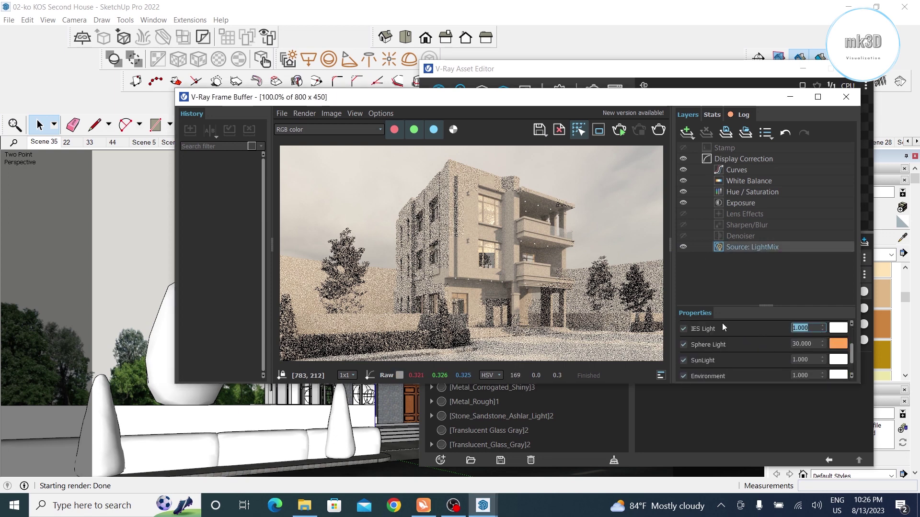
type("200")
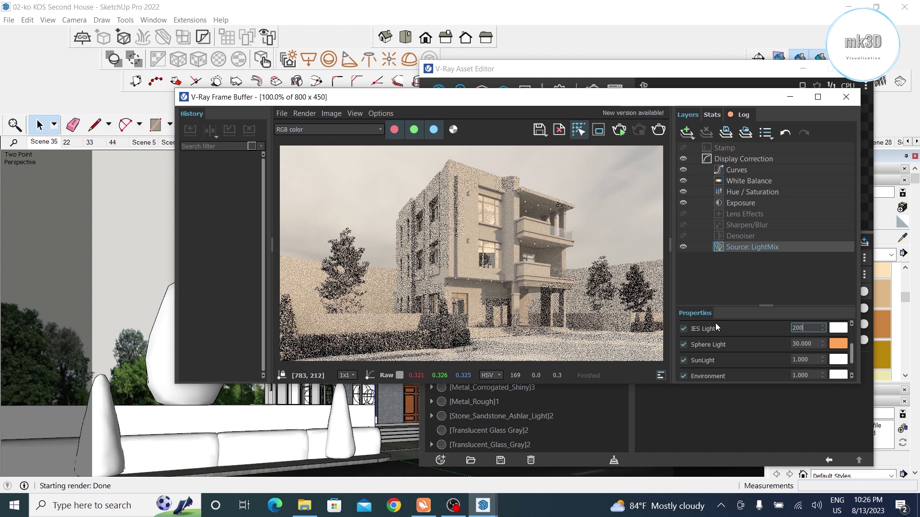
key("Return")
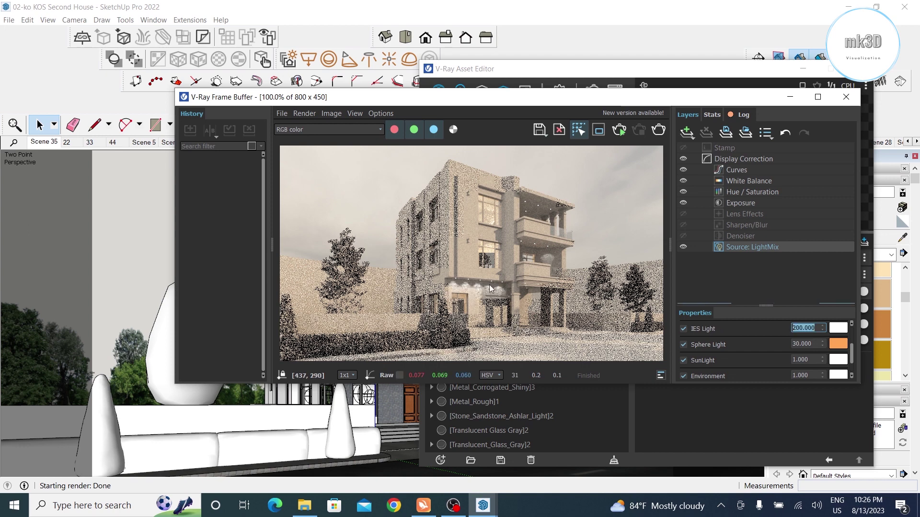
type("100")
key("Return")
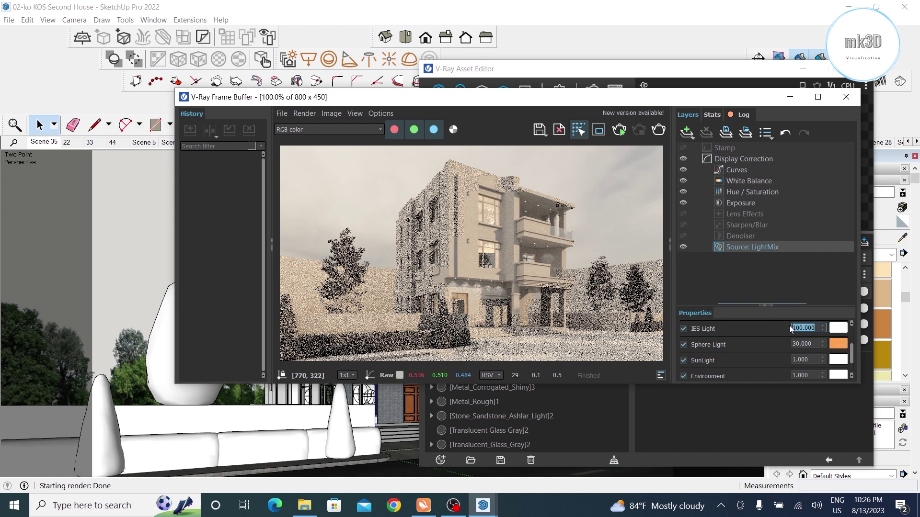
Step: Tint the IES lights warm orange at about 4198 K
left_click(838, 328)
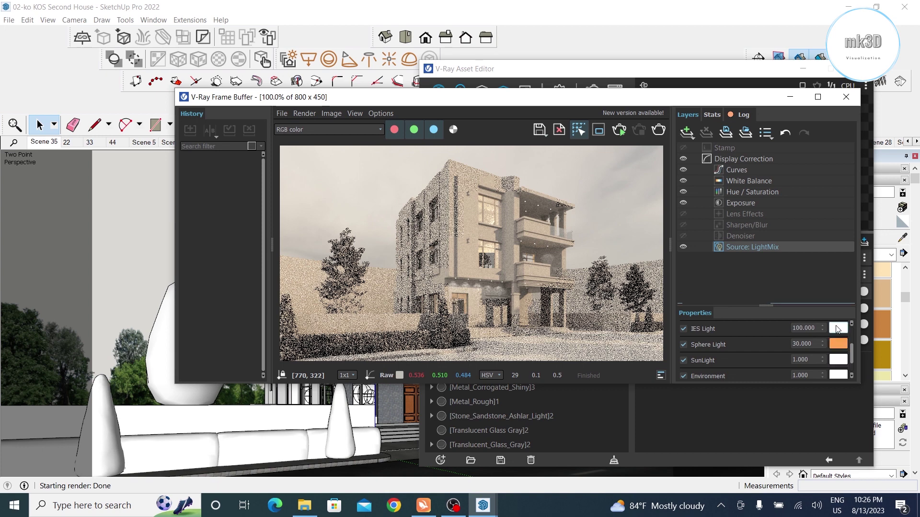
left_click_drag(765, 268, 759, 262)
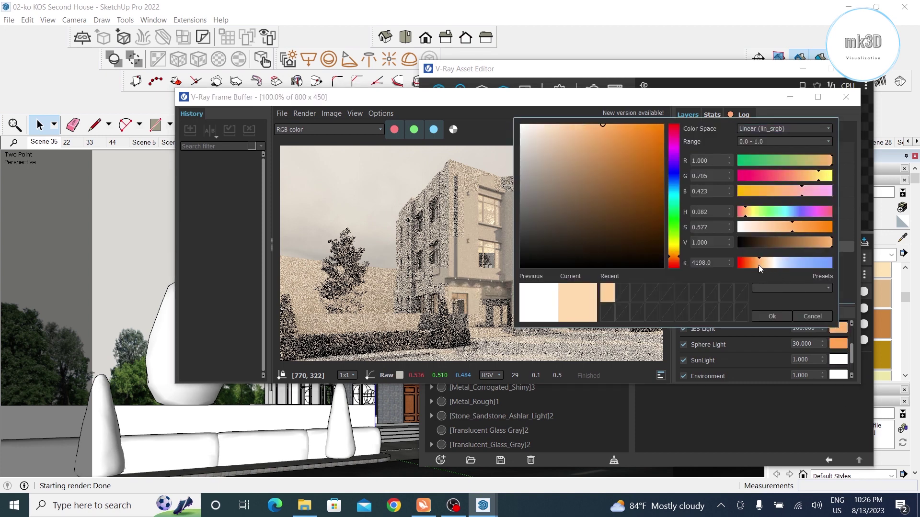
left_click(768, 320)
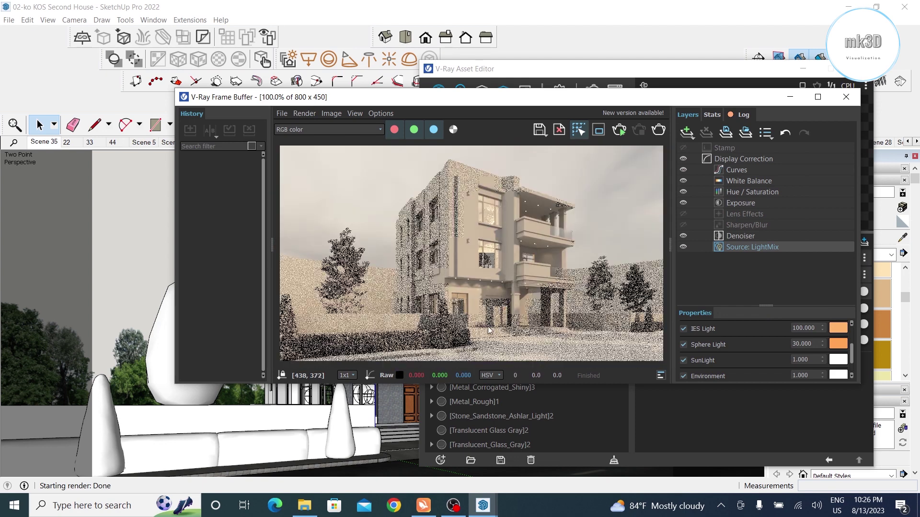
scroll(505, 293, "up", 1)
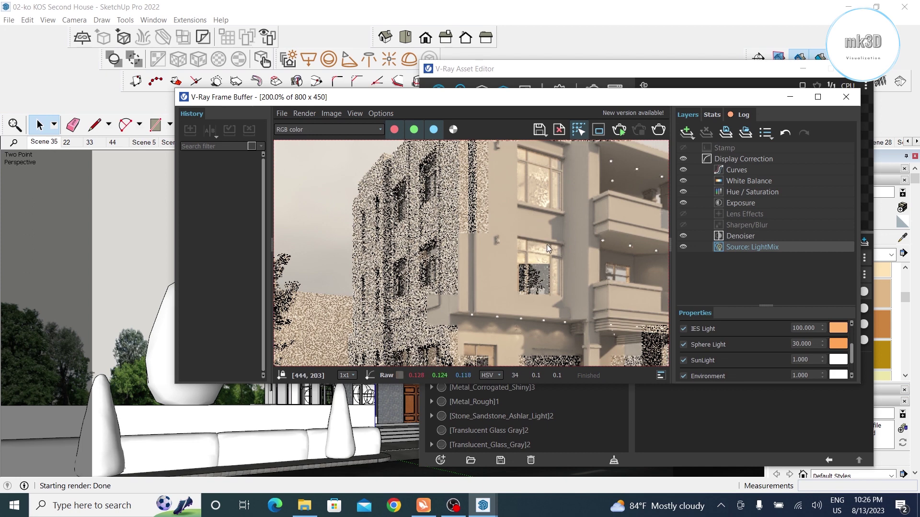
scroll(549, 282, "down", 2)
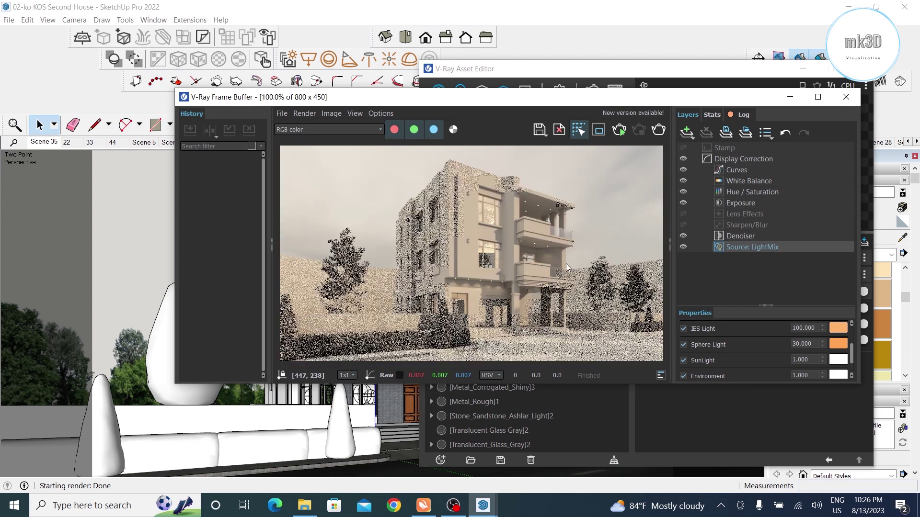
Step: Close the Frame Buffer and import Curtains 003 from Chaos Cosmos Accessories > Decoration
left_click(845, 97)
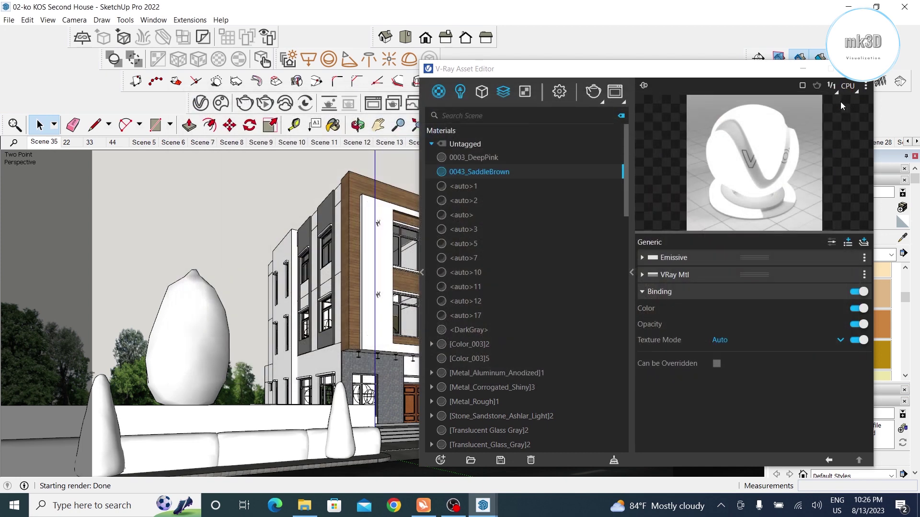
left_click(221, 104)
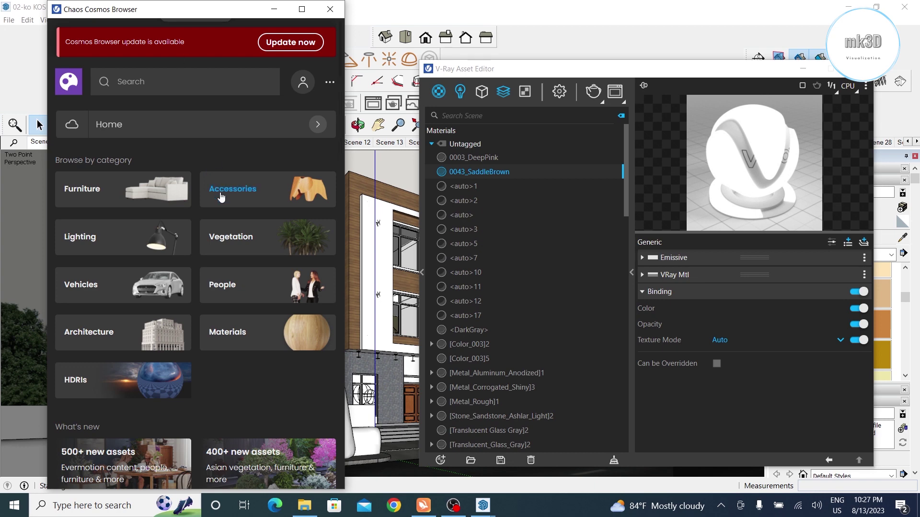
left_click(221, 192)
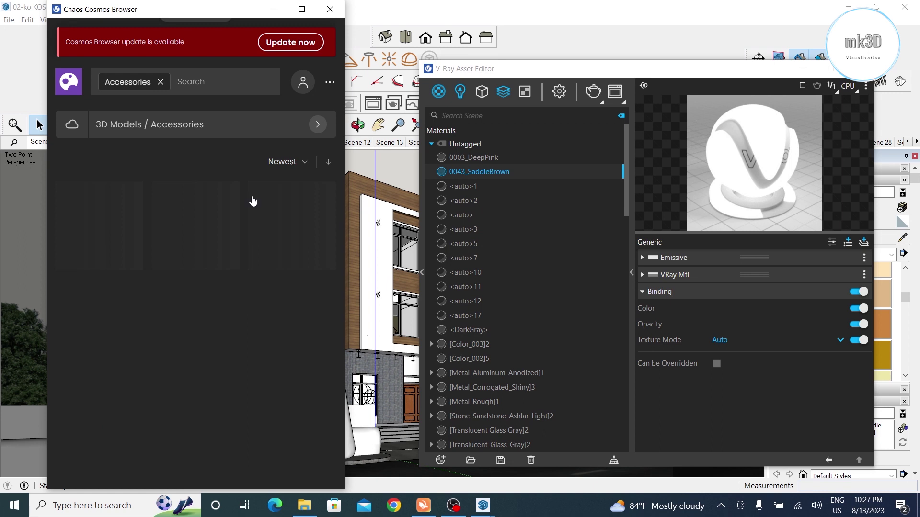
left_click(318, 125)
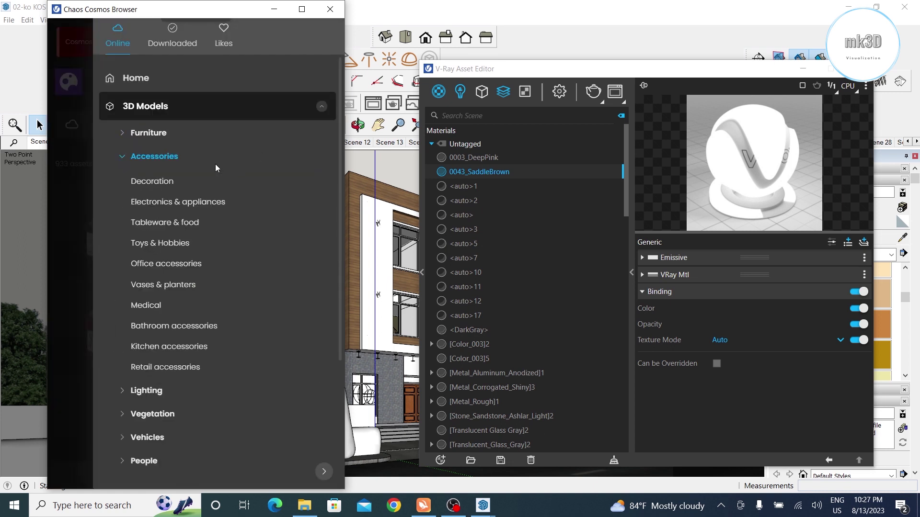
left_click(151, 182)
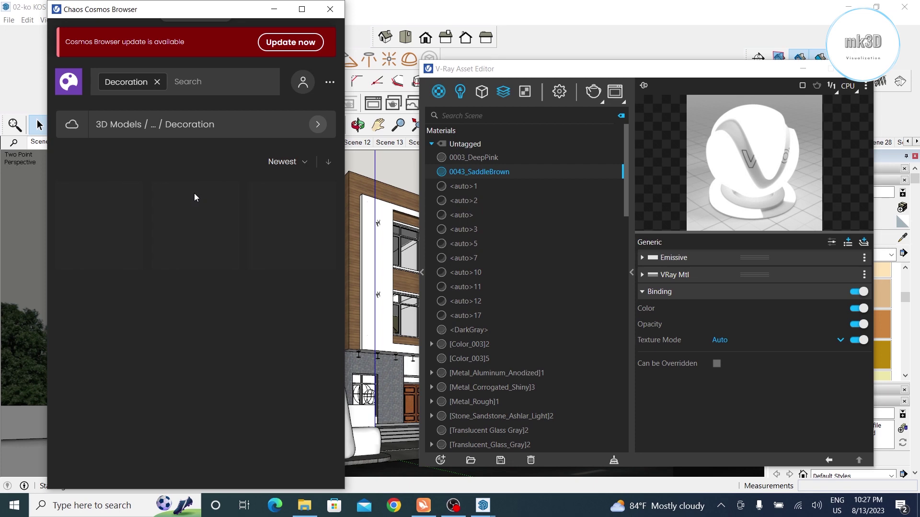
scroll(201, 288, "down", 2)
scroll(204, 286, "down", 5)
scroll(203, 286, "down", 10)
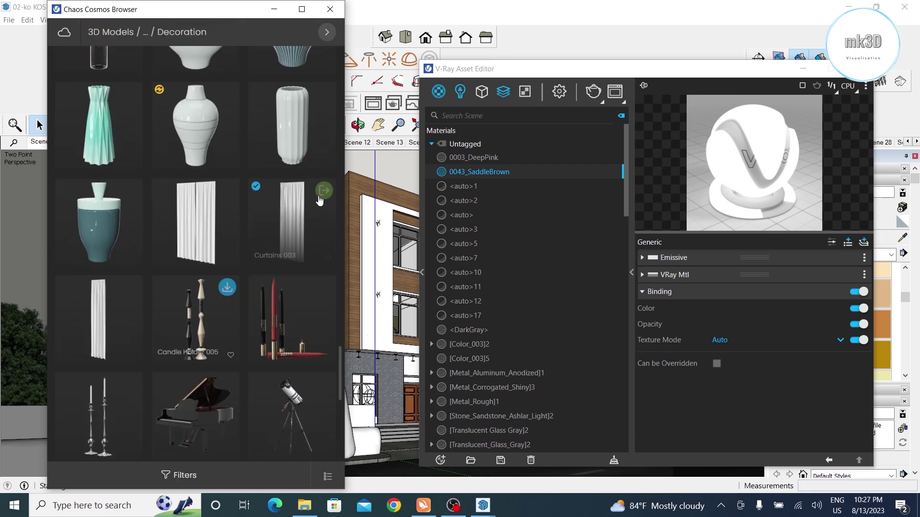
left_click(323, 191)
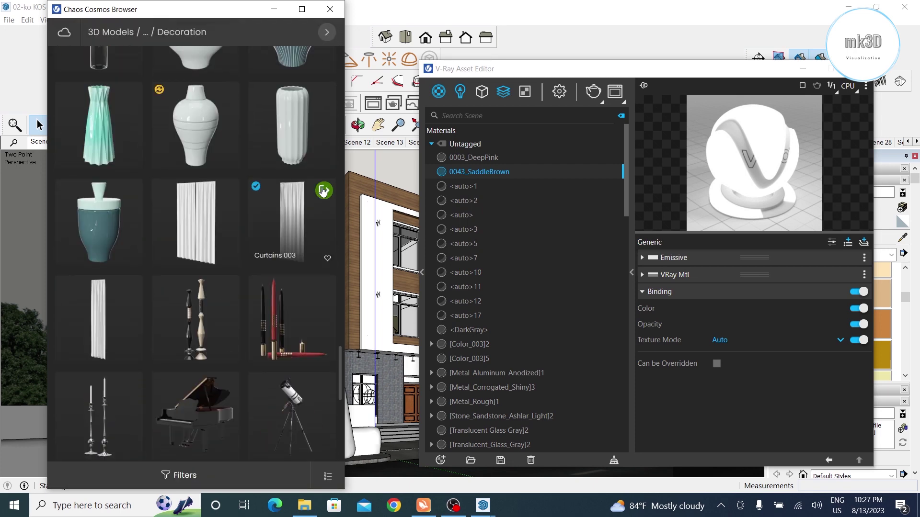
Step: Move the Curtains 003 curtain so it sits against the window
middle_click_drag(389, 399, 287, 412)
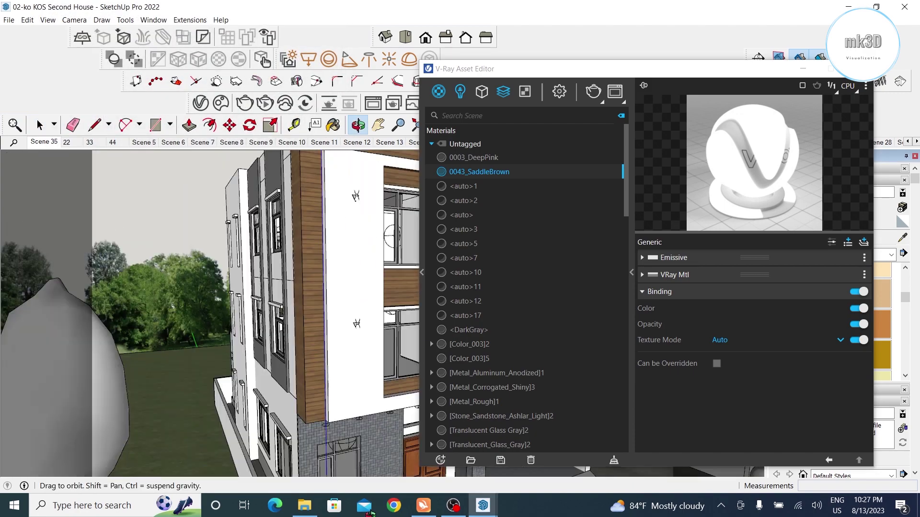
scroll(287, 412, "down", 5)
scroll(259, 425, "up", 3)
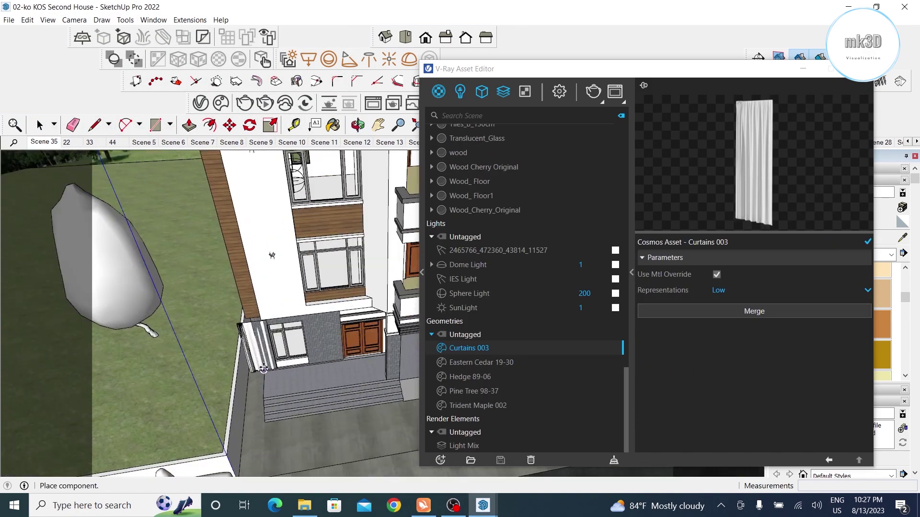
scroll(261, 424, "up", 3)
scroll(264, 423, "up", 3)
scroll(268, 422, "up", 1)
mouse_move(268, 422)
middle_mouse_down()
mouse_move(202, 385)
mouse_move(249, 379)
middle_mouse_up()
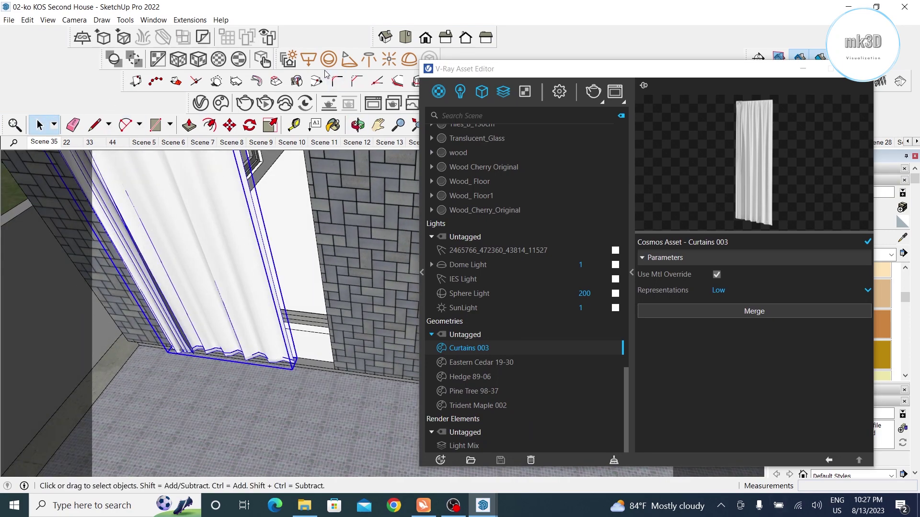
left_click(229, 125)
left_click(188, 390)
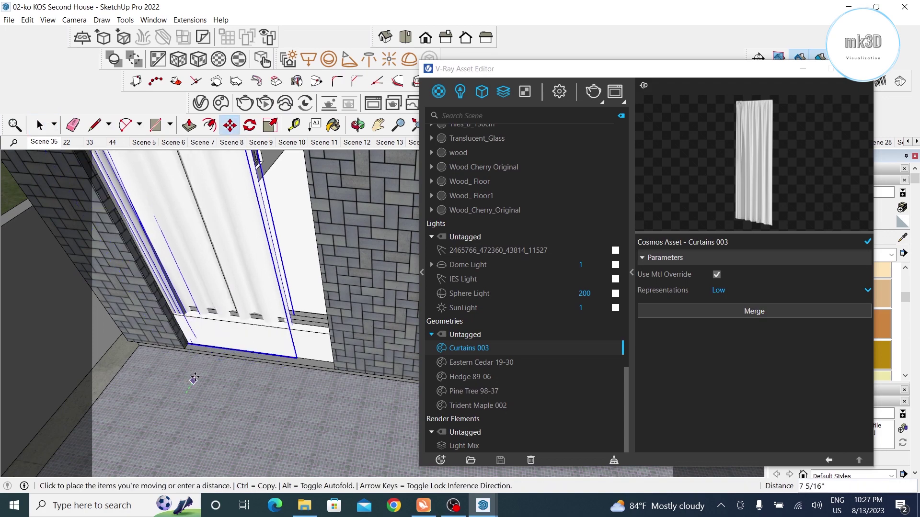
left_click(203, 366)
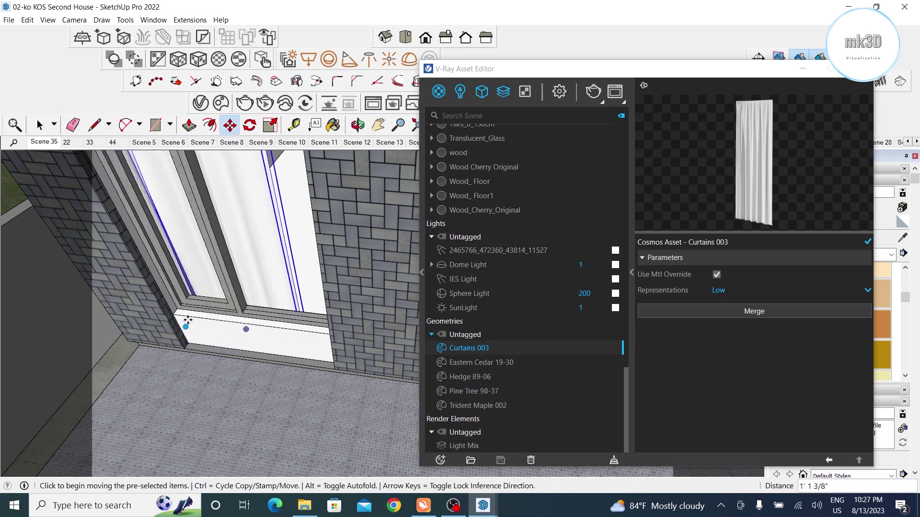
Step: Ctrl-copy the curtain into the upper window
left_click(267, 380)
key("ctrl")
scroll(283, 409, "down", 3)
scroll(179, 385, "up", 2)
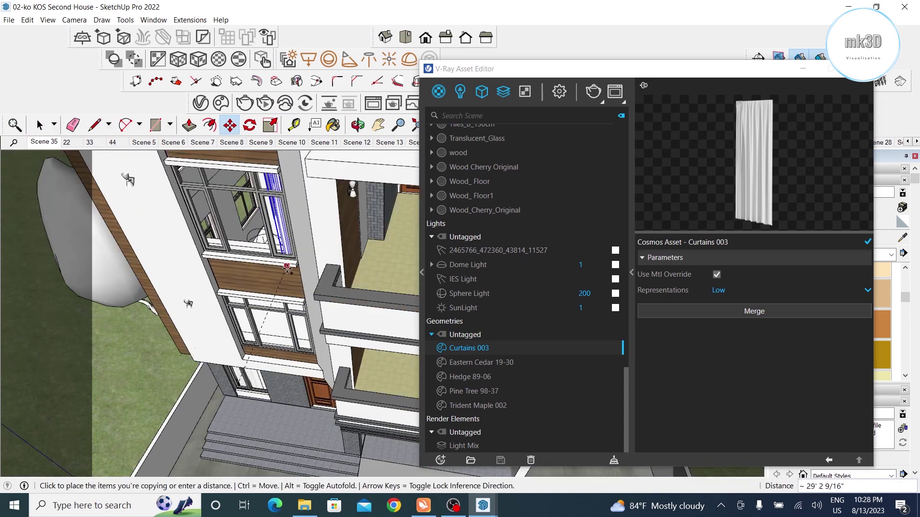
scroll(179, 385, "up", 2)
scroll(179, 385, "up", 2)
scroll(179, 385, "up", 1)
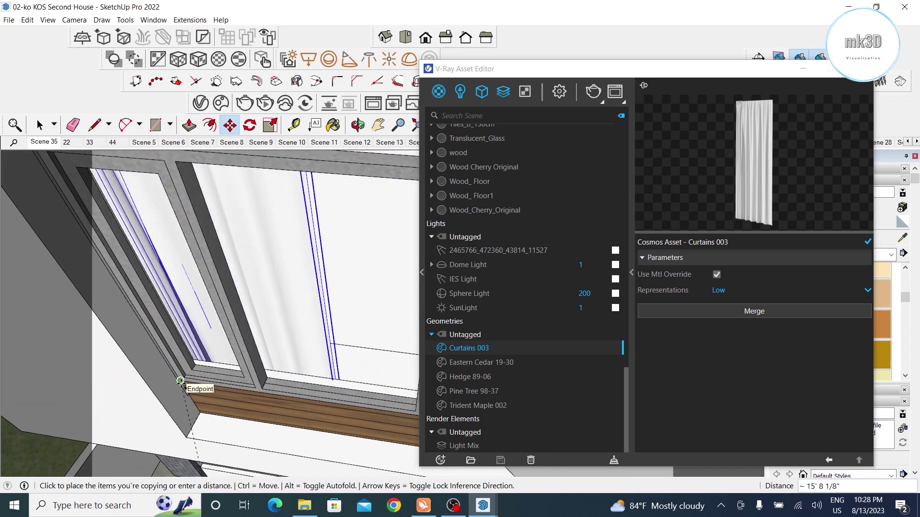
left_click(179, 384)
middle_click_drag(180, 384, 315, 386)
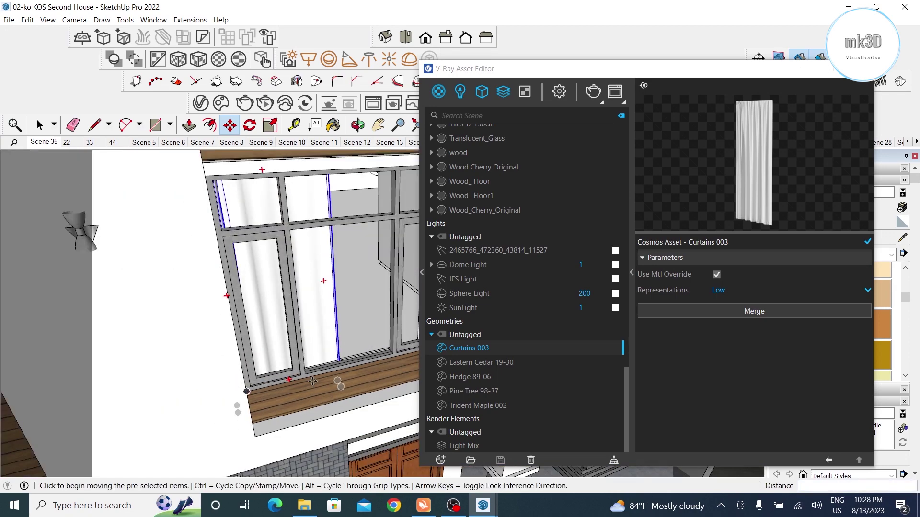
Step: Copy the curtain again into the next window
left_click(313, 381)
scroll(313, 311, "down", 2)
scroll(313, 276, "down", 2)
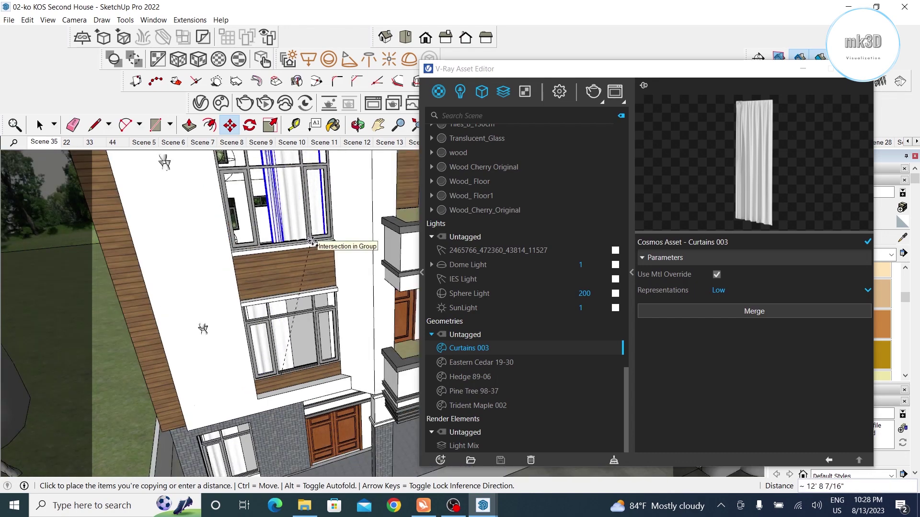
left_click(312, 242)
middle_click_drag(312, 242, 302, 347)
scroll(306, 297, "up", 3)
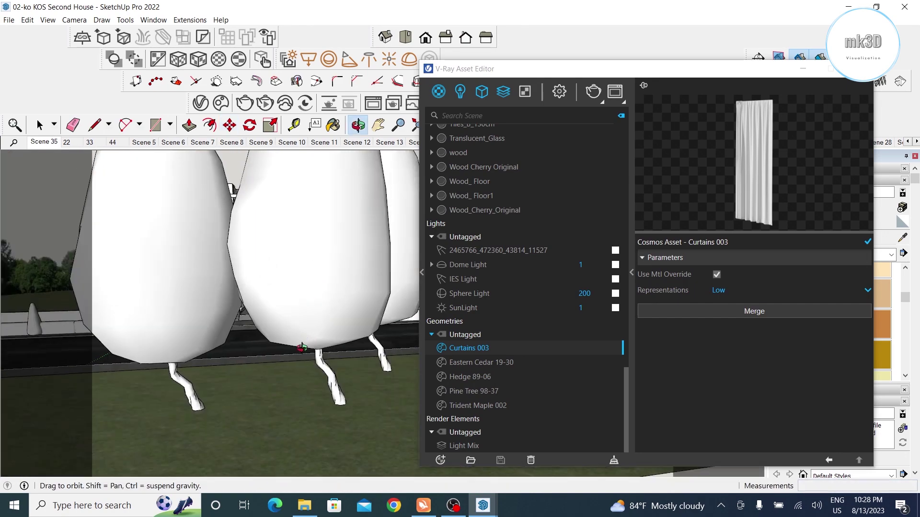
Step: Ctrl-copy the curtain into the ground-floor window
left_click(229, 125)
scroll(208, 283, "down", 5)
scroll(207, 283, "down", 2)
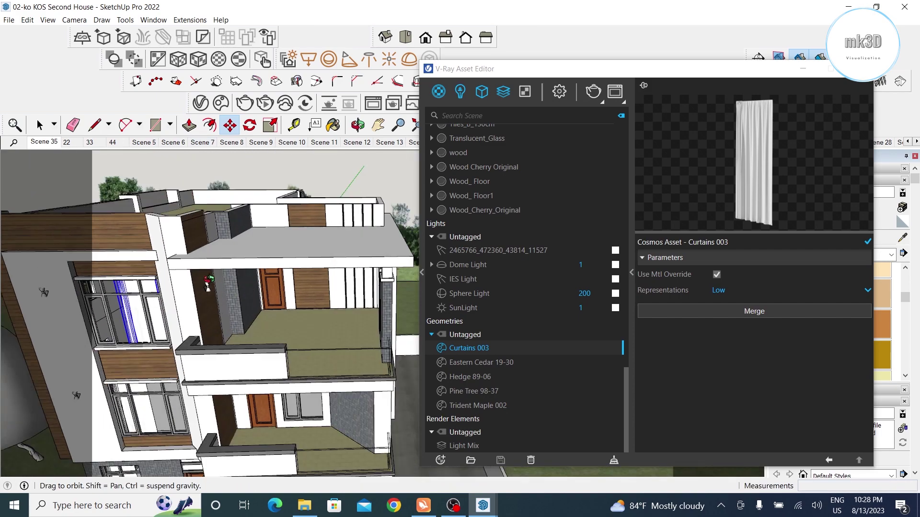
middle_click_drag(207, 283, 426, 257)
scroll(316, 327, "up", 3)
middle_click_drag(317, 327, 162, 338)
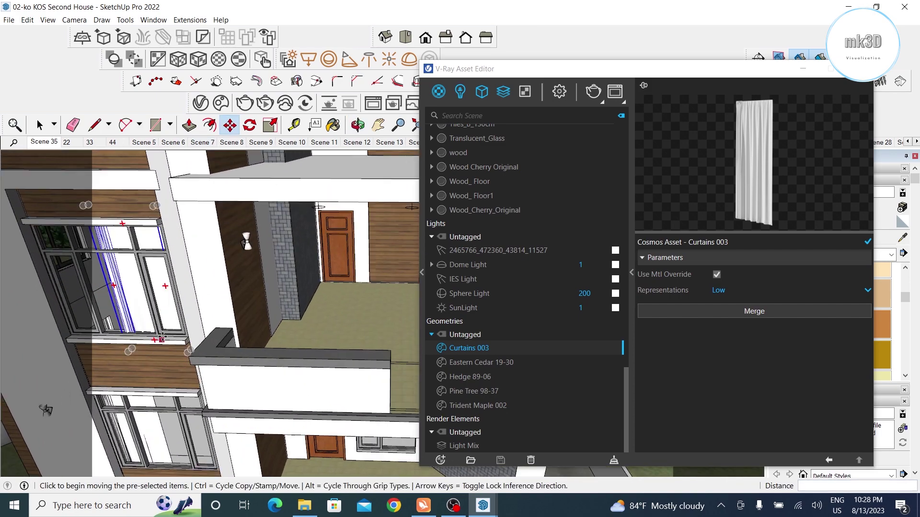
left_click(162, 339)
key("ctrl")
scroll(287, 373, "up", 3)
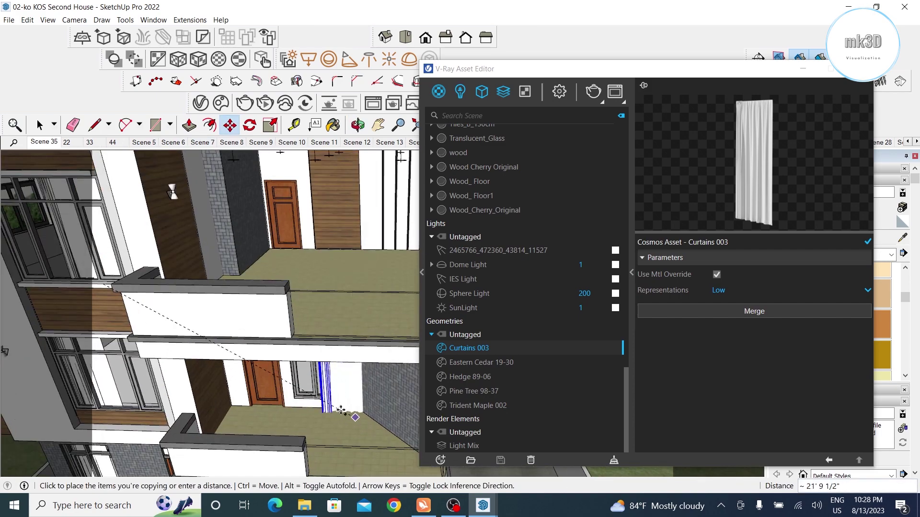
scroll(326, 399, "up", 3)
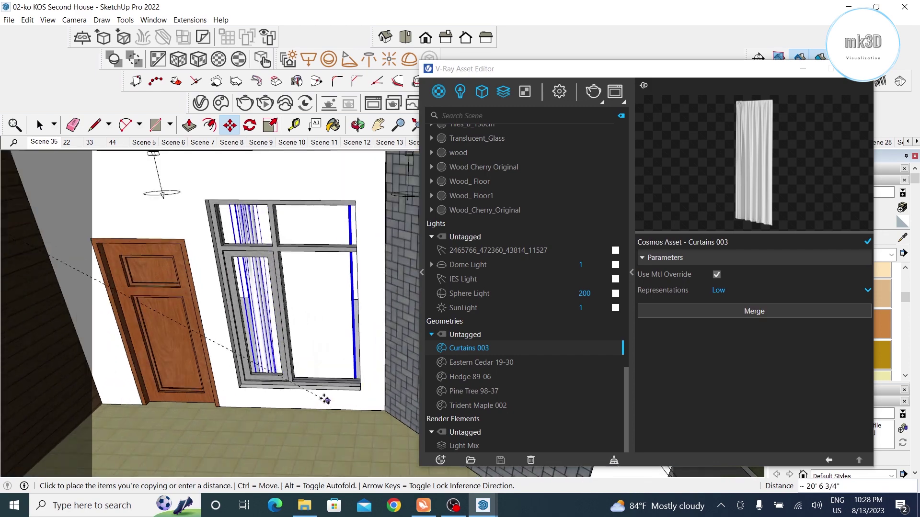
left_click(356, 399)
Step: Make another curtain copy and orbit around the house
scroll(346, 381, "down", 3)
left_click(327, 380)
key("ctrl")
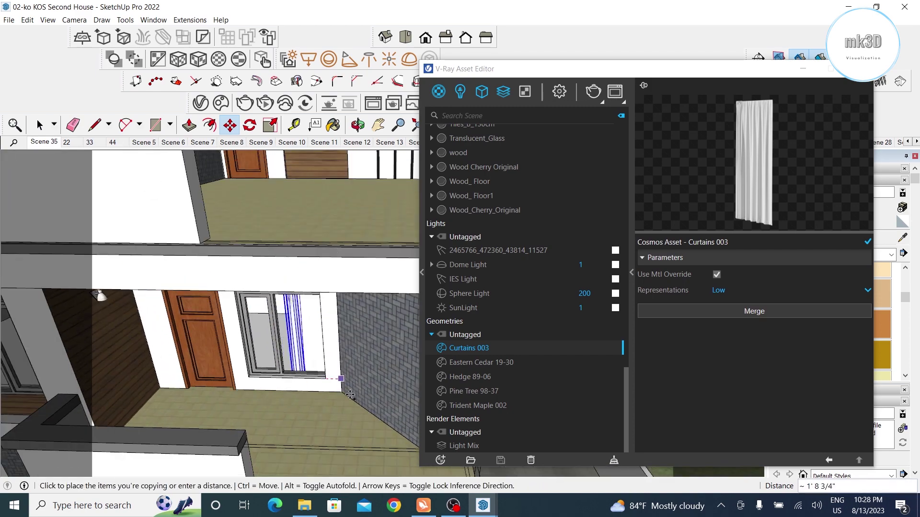
middle_click_drag(326, 380, 364, 411)
scroll(378, 427, "down", 3)
scroll(392, 443, "down", 2)
mouse_move(392, 443)
middle_mouse_down()
mouse_move(323, 387)
mouse_move(223, 408)
mouse_move(52, 165)
middle_mouse_up()
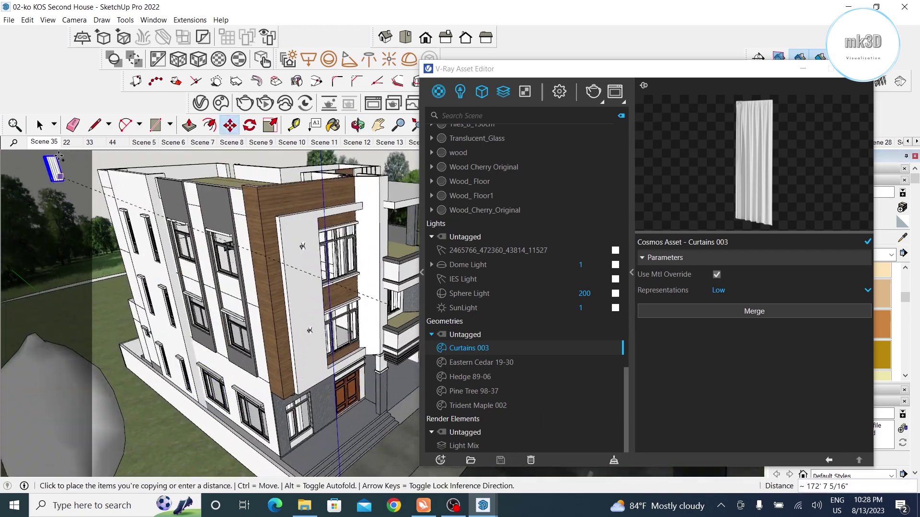
Step: Switch back to Select and restore the Scene 35 camera view
left_click(39, 124)
mouse_move(167, 311)
middle_mouse_down()
mouse_move(224, 290)
mouse_move(249, 335)
middle_mouse_up()
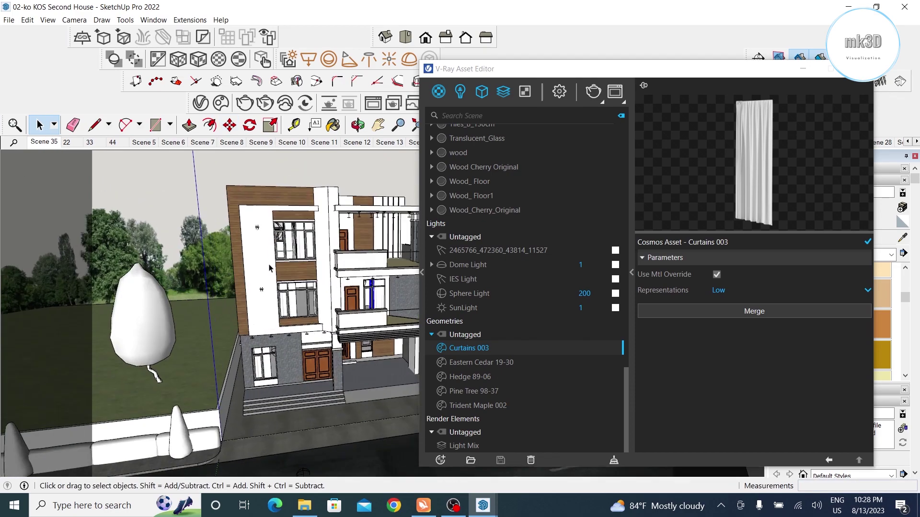
scroll(253, 416, "up", 3)
scroll(253, 417, "down", 3)
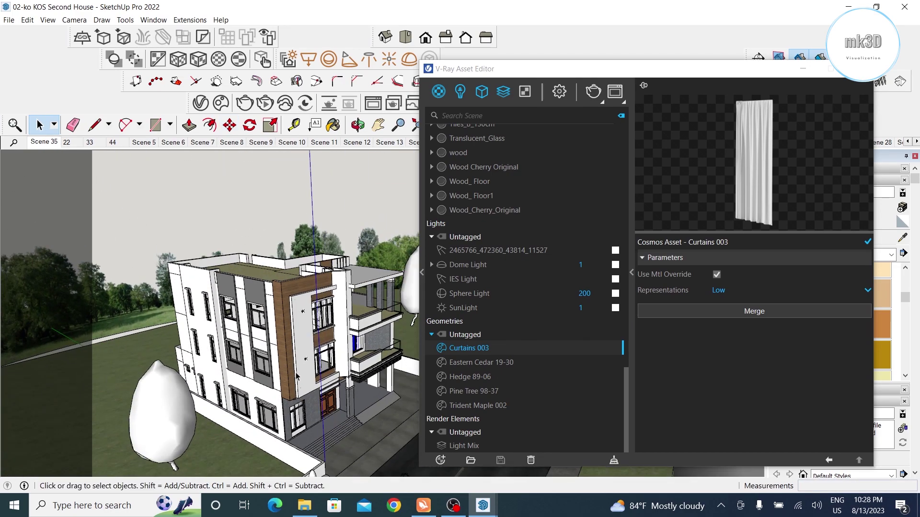
mouse_move(253, 416)
middle_mouse_down()
mouse_move(238, 342)
mouse_move(129, 255)
middle_mouse_up()
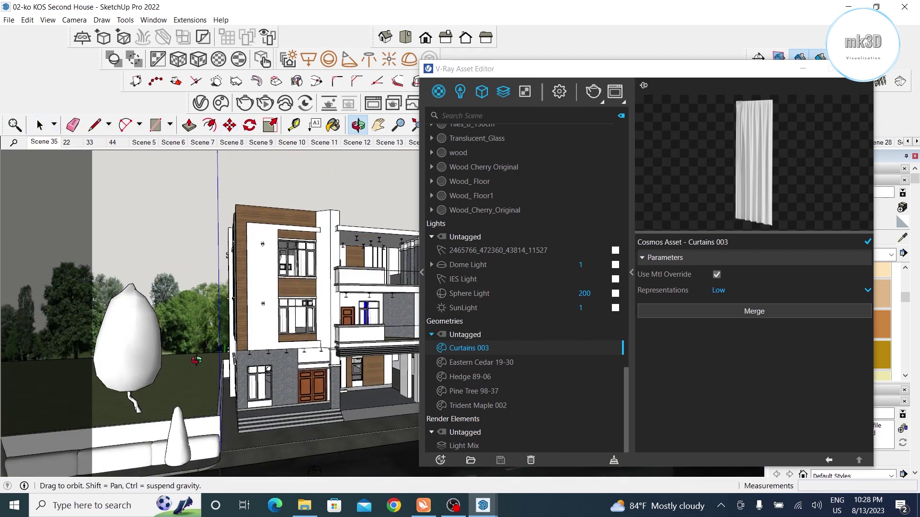
left_click(42, 142)
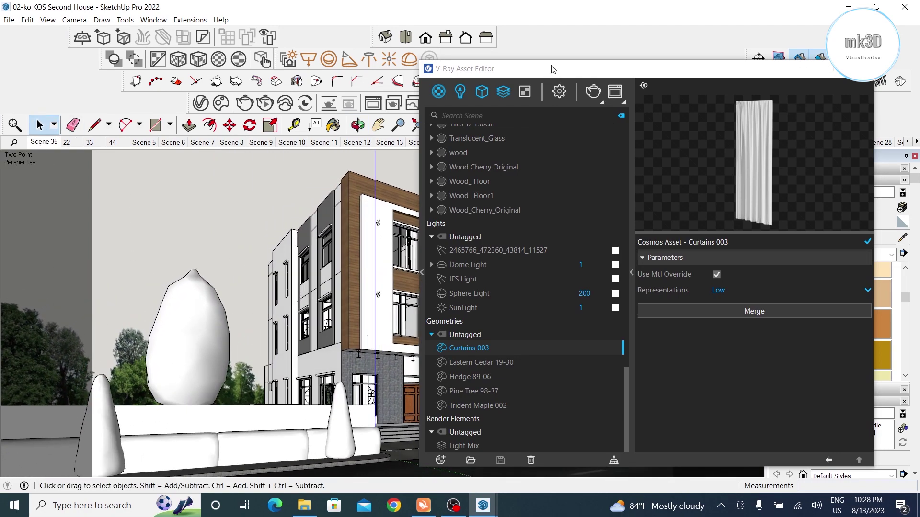
Step: Shift the Asset Editor aside and run a V-Ray render of Scene 35 to a denoised result
left_click_drag(553, 72, 634, 95)
left_click(697, 123)
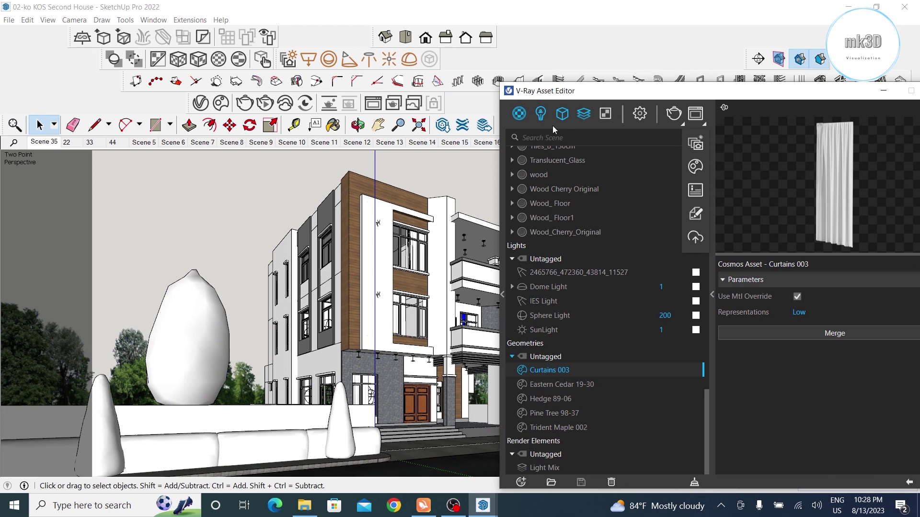
left_click(424, 177)
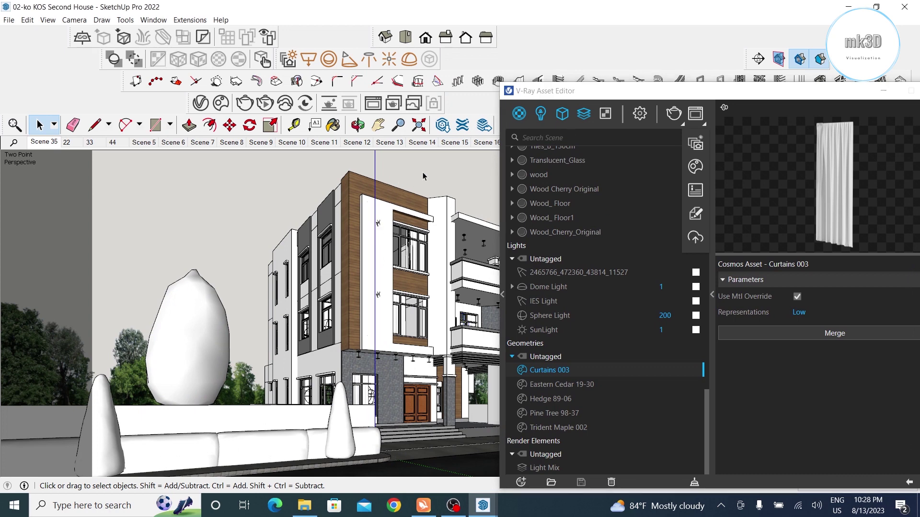
left_click(703, 123)
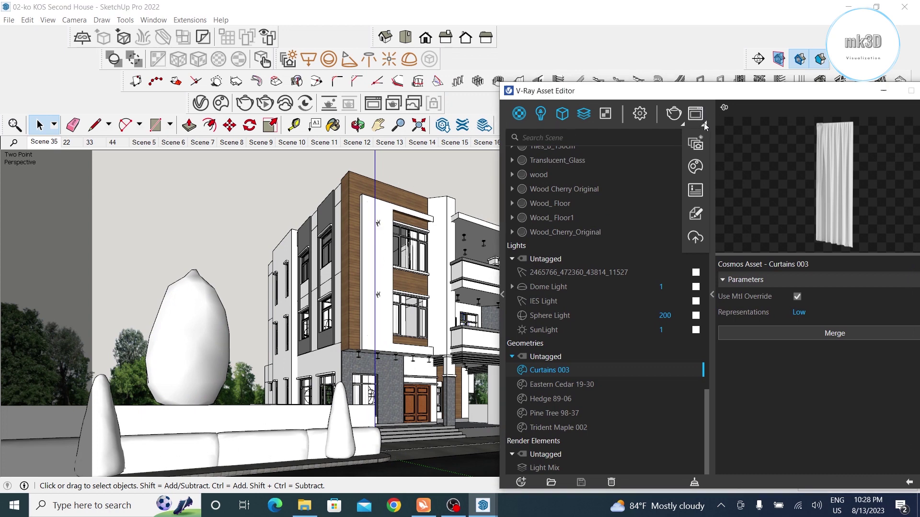
left_click_drag(672, 101, 770, 101)
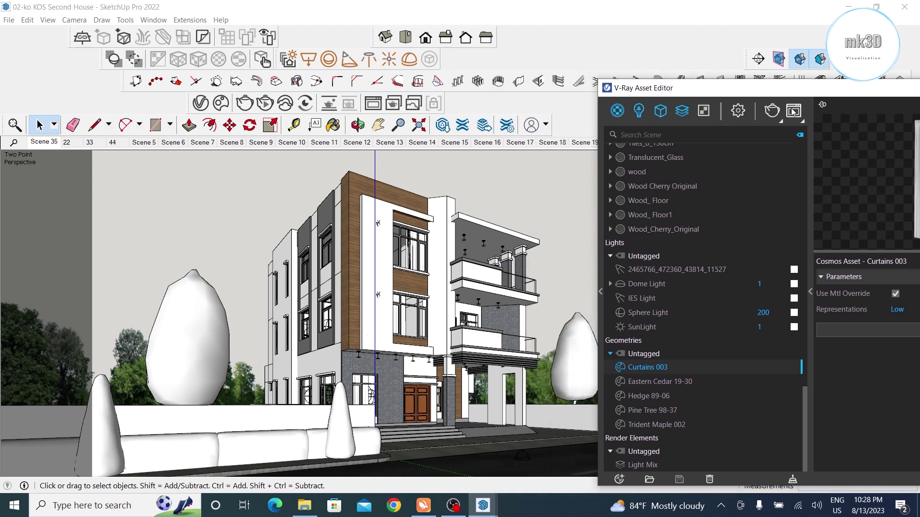
left_click(786, 116)
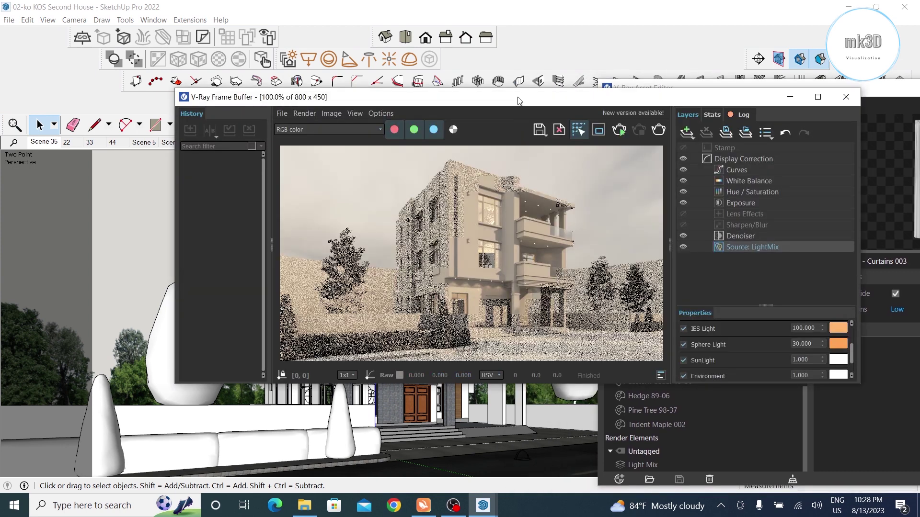
left_click_drag(518, 100, 467, 95)
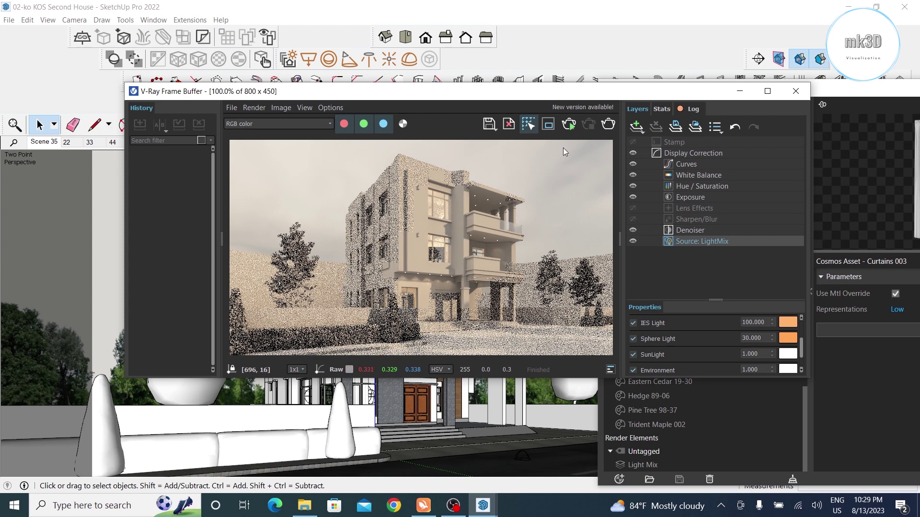
left_click(609, 125)
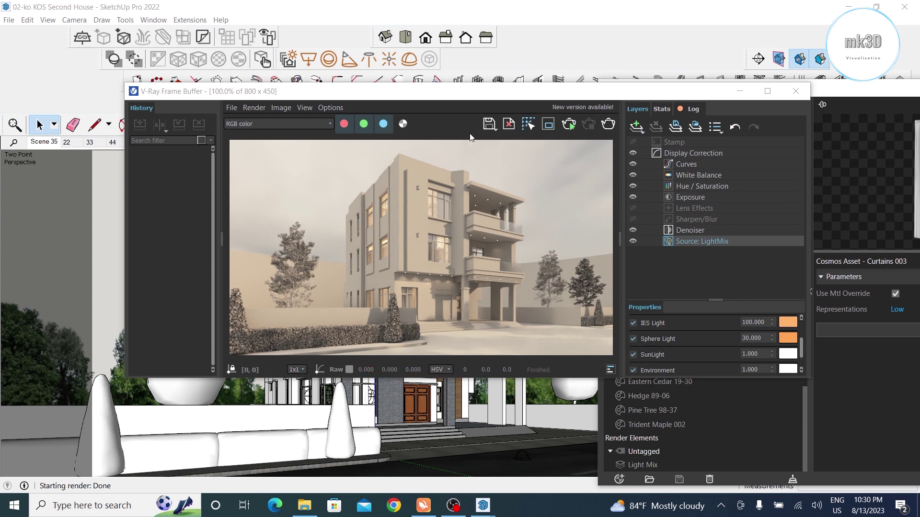
Step: Set the Exposure correction to about 2.47 with Highlight Burn 0.000
left_click(701, 199)
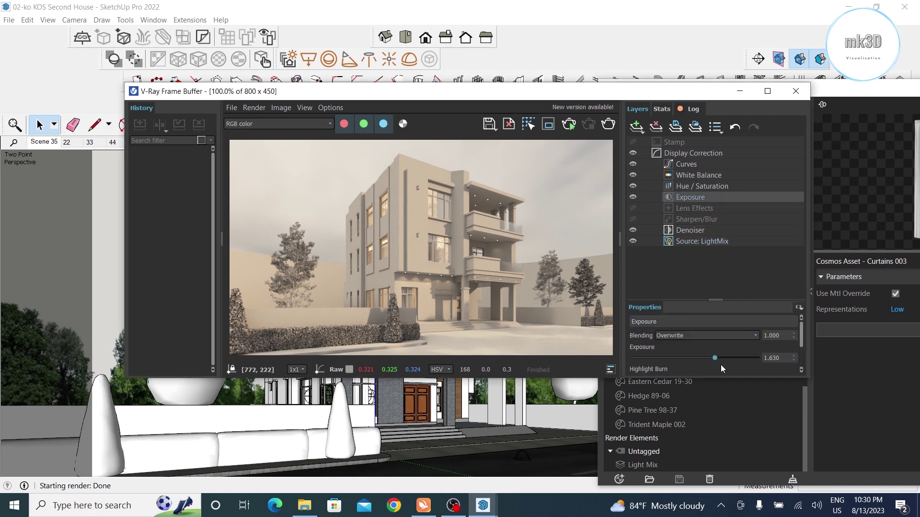
left_click_drag(715, 360, 726, 357)
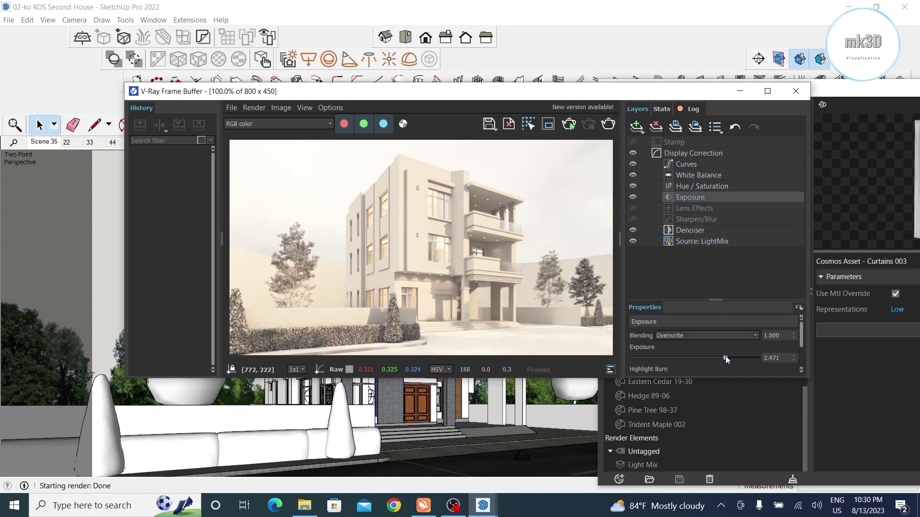
scroll(727, 355, "down", 2)
left_click_drag(677, 339, 632, 338)
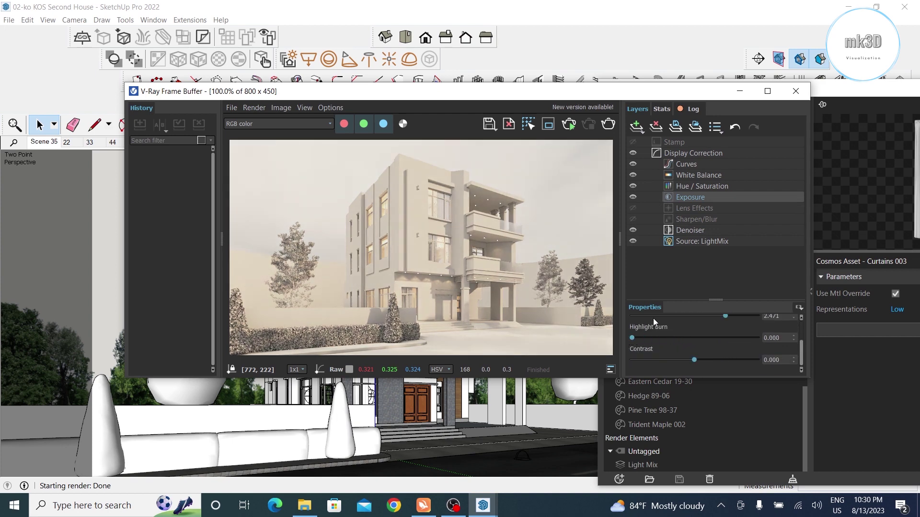
scroll(725, 318, "up", 2)
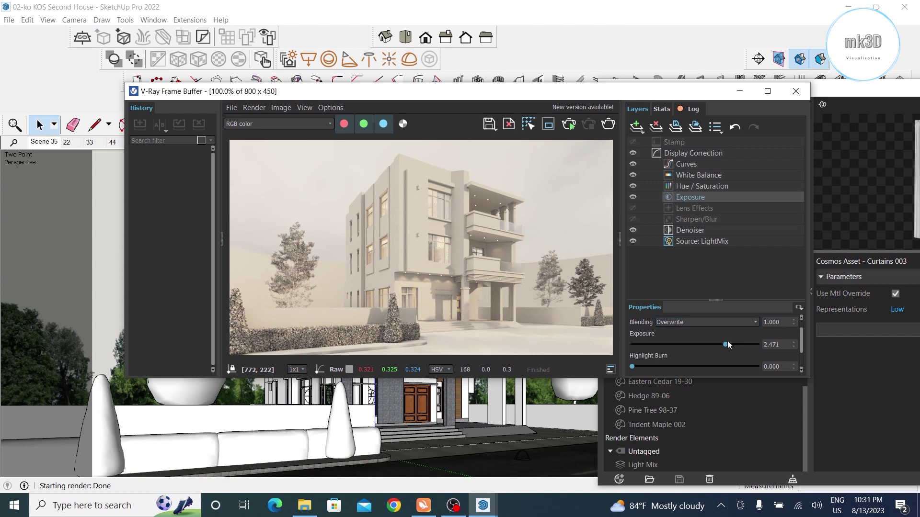
left_click_drag(727, 343, 722, 346)
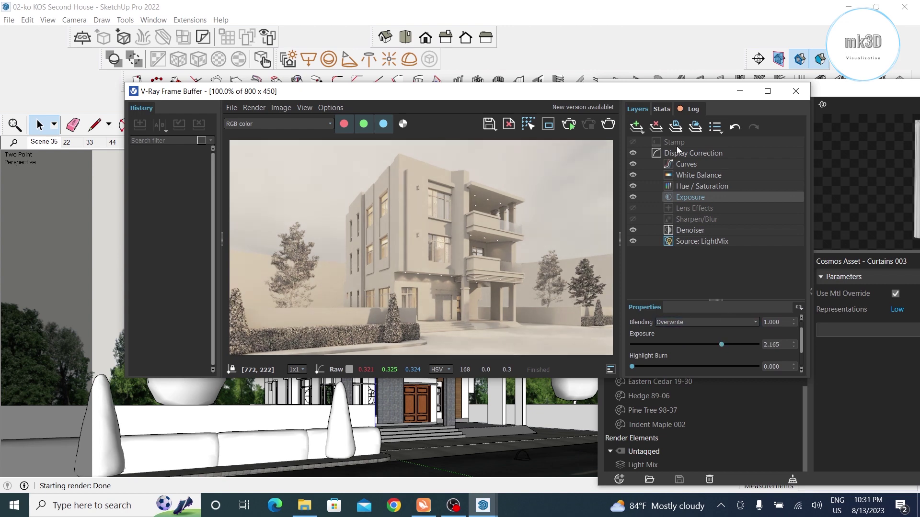
Step: Reshape the render's tone curve with a Curves correction
left_click(676, 162)
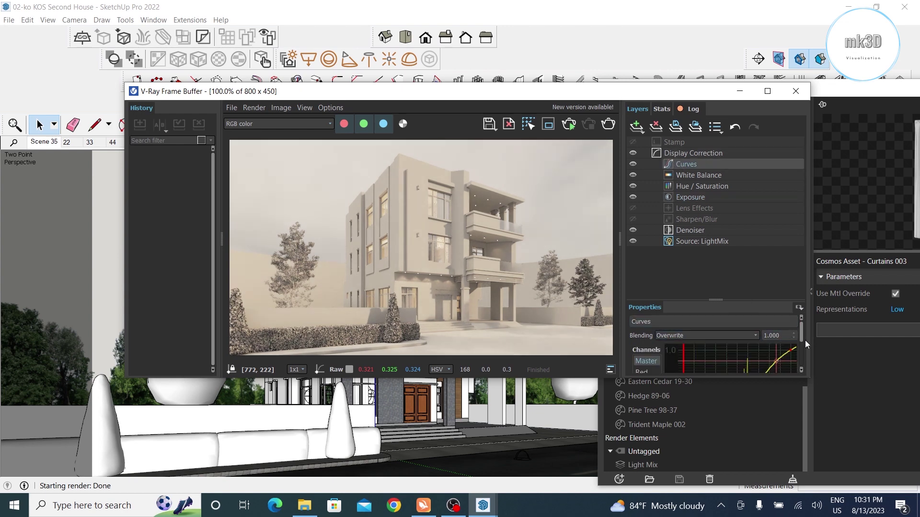
scroll(801, 338, "down", 2)
scroll(791, 349, "down", 2)
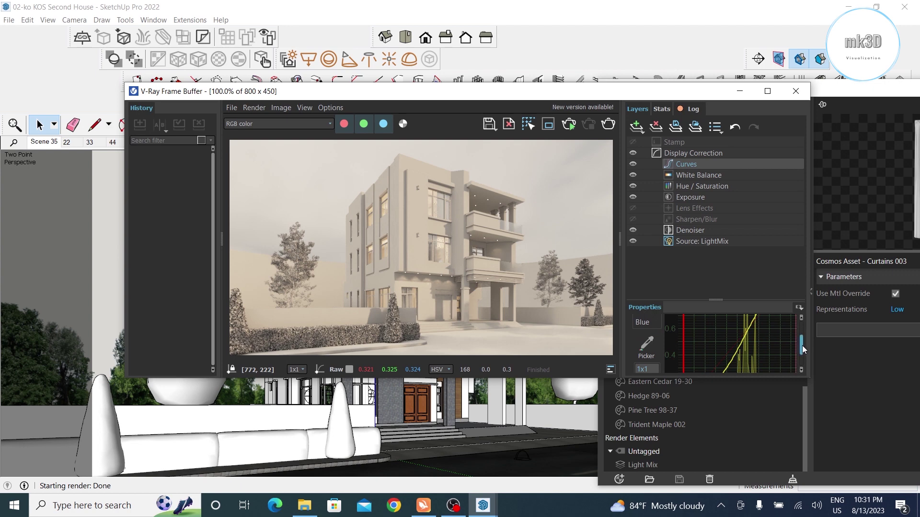
scroll(802, 346, "down", 2)
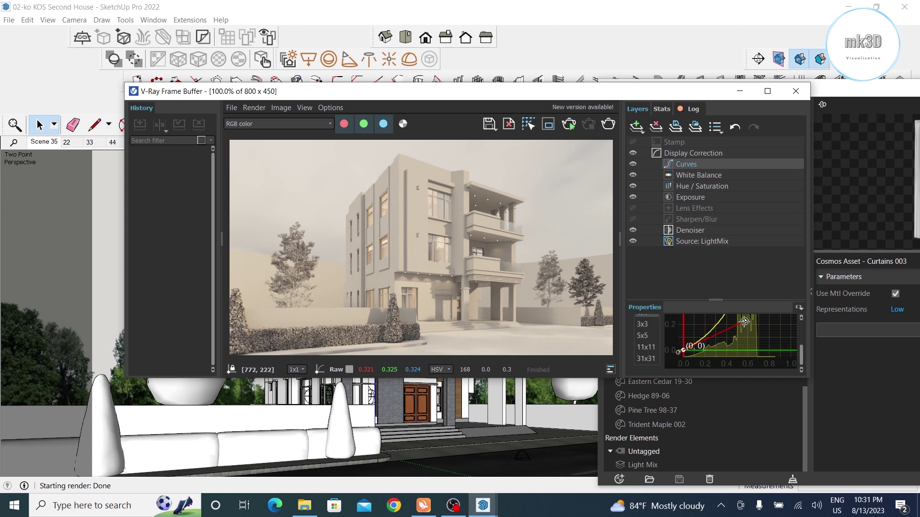
left_click_drag(743, 321, 751, 324)
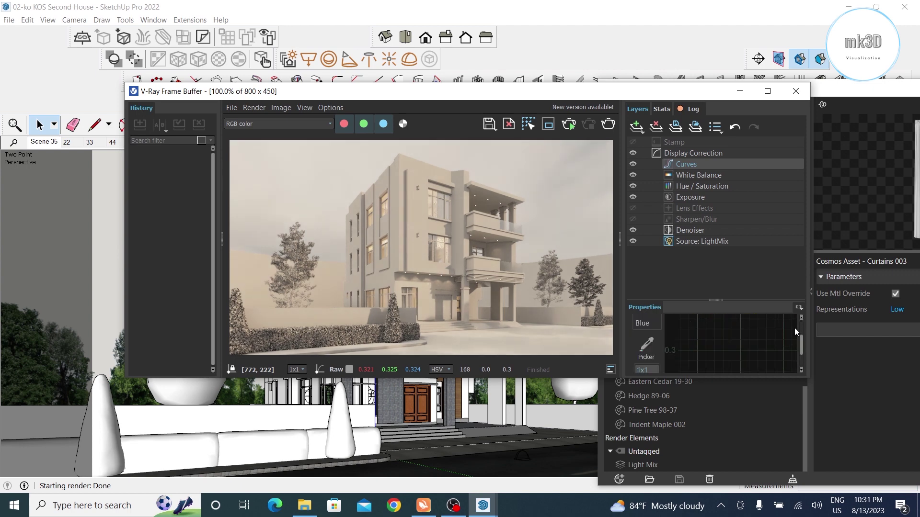
Step: Cool the White Balance temperature to about 6433
left_click(692, 176)
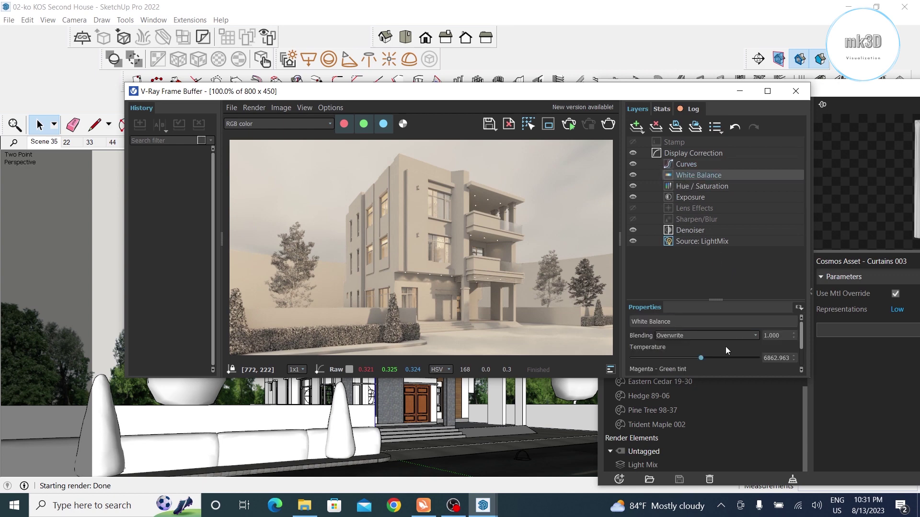
scroll(714, 350, "down", 1)
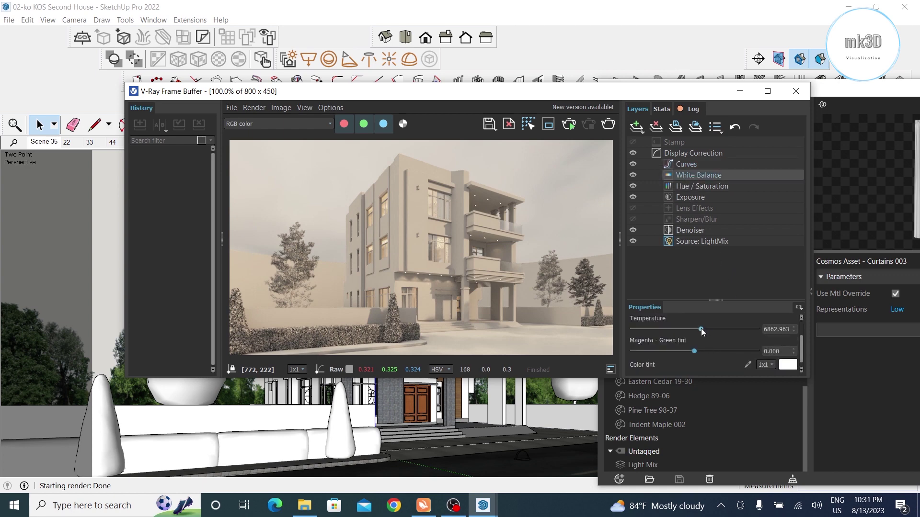
left_click_drag(700, 329, 694, 330)
left_click_drag(690, 329, 694, 330)
Step: In Light Mix, raise Sphere Light to about 68.86 and IES Light to 264
left_click(683, 242)
scroll(414, 254, "down", 1)
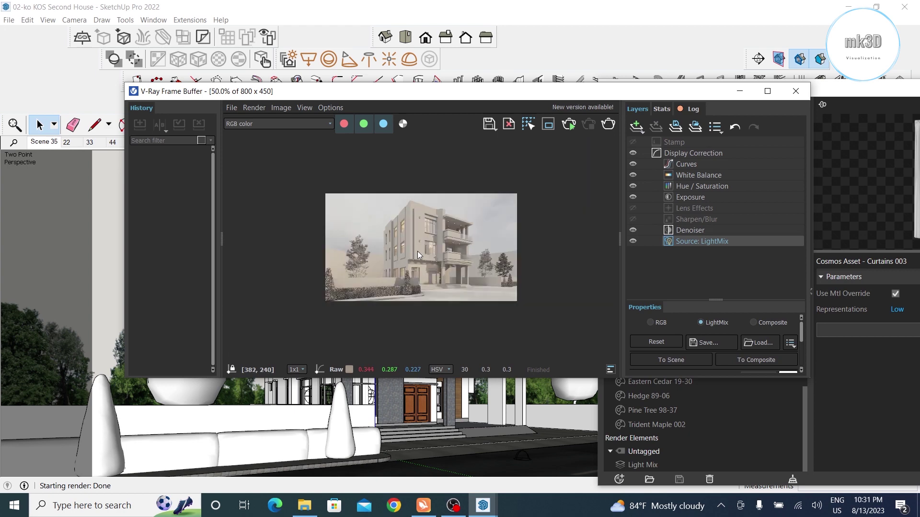
scroll(417, 252, "up", 1)
scroll(718, 352, "down", 1)
scroll(718, 348, "down", 2)
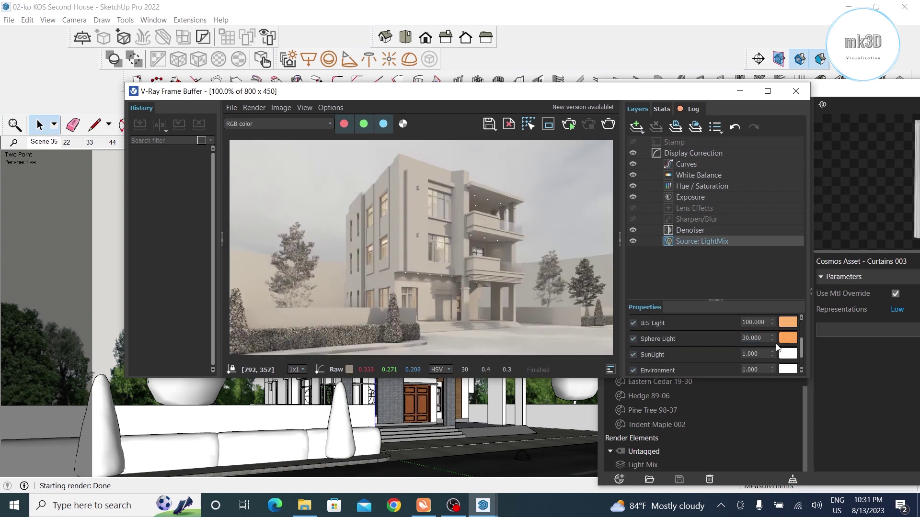
left_click_drag(772, 342, 755, 245)
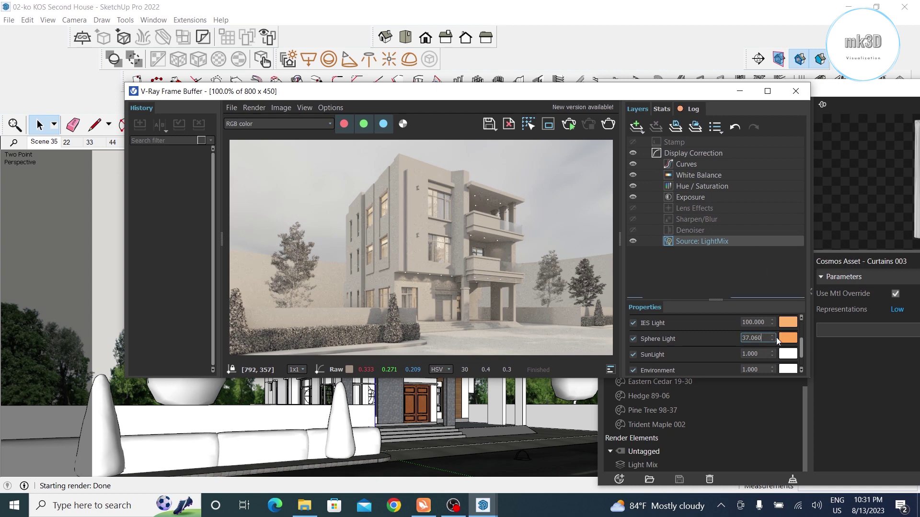
left_click_drag(773, 338, 760, 293)
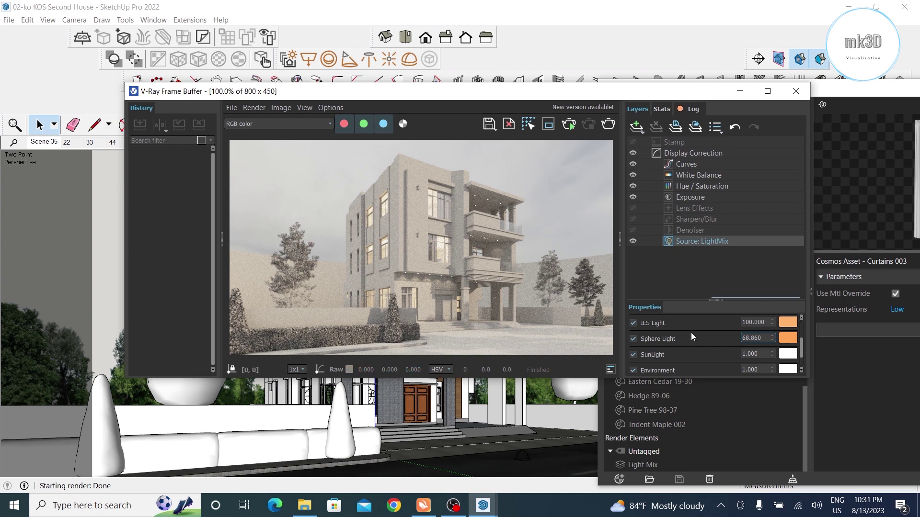
left_click_drag(769, 269, 765, 198)
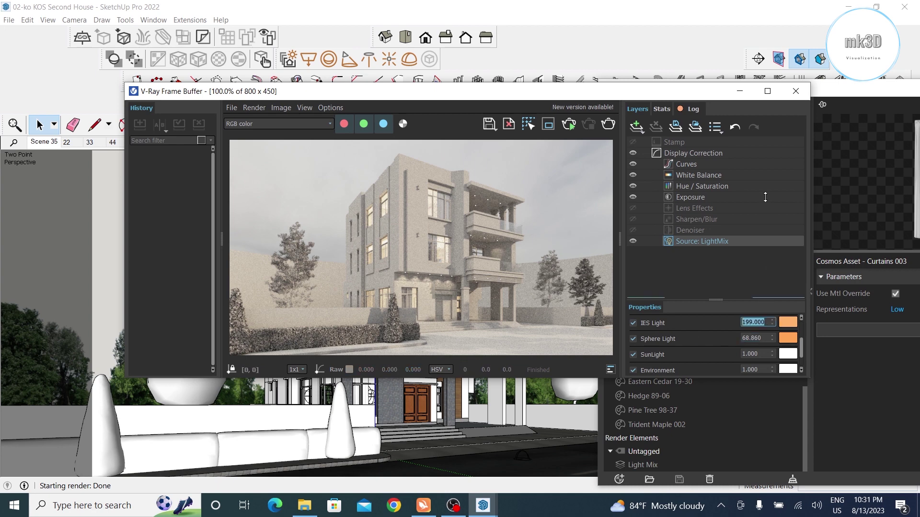
left_click_drag(771, 322, 773, 248)
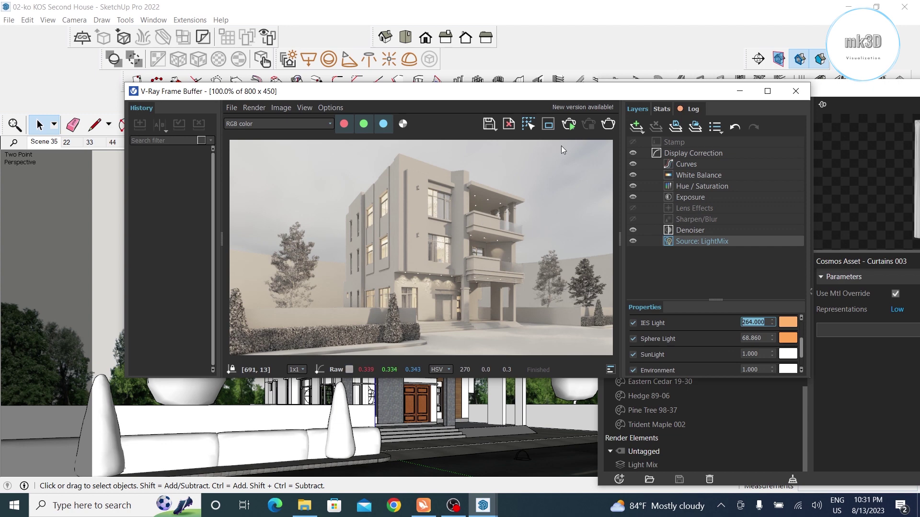
Step: Warm the White Balance temperature to 6754.790 and return the viewport to Scene 35
left_click(694, 178)
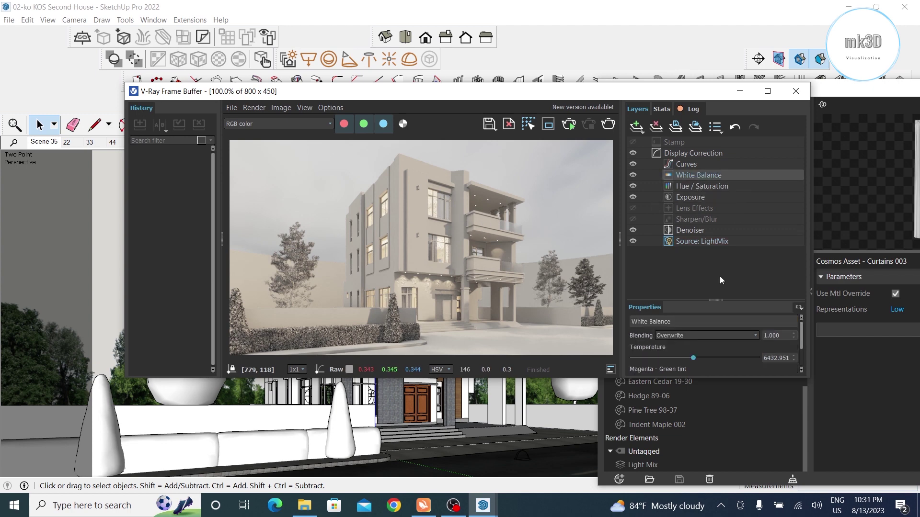
left_click_drag(693, 358, 700, 359)
scroll(442, 252, "down", 1)
scroll(442, 252, "up", 1)
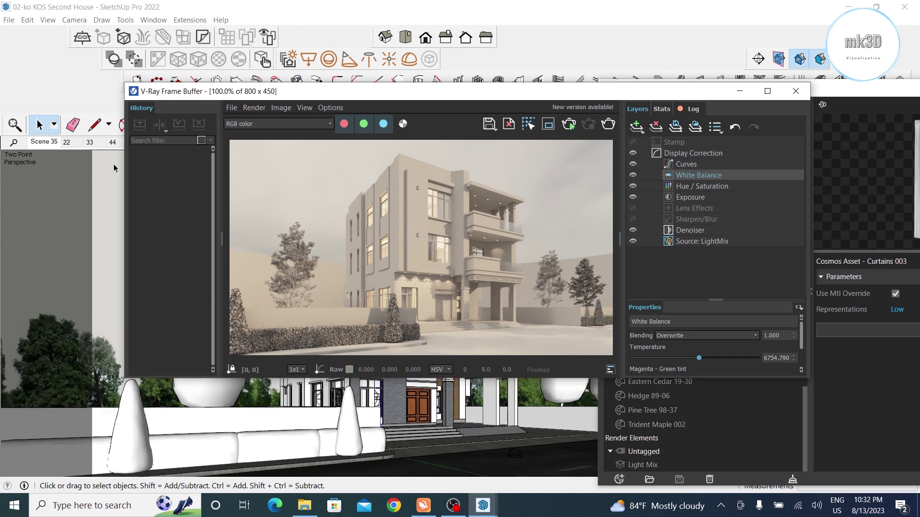
left_click(39, 145)
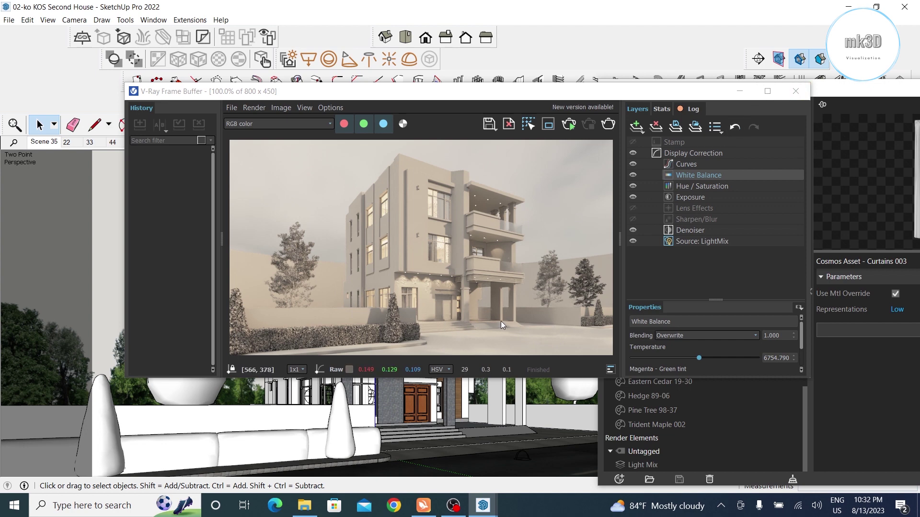
Step: Close the Frame Buffer and browse the Vehicles category in Chaos Cosmos
left_click(801, 94)
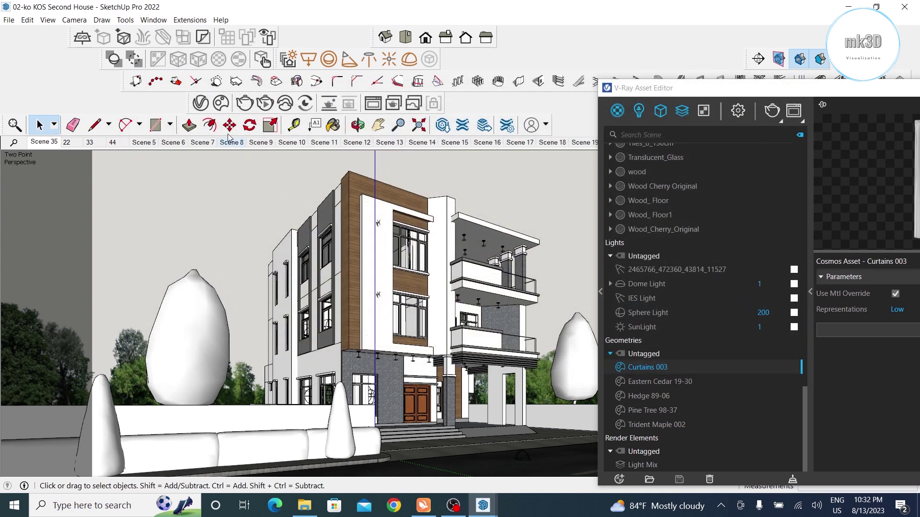
left_click(221, 103)
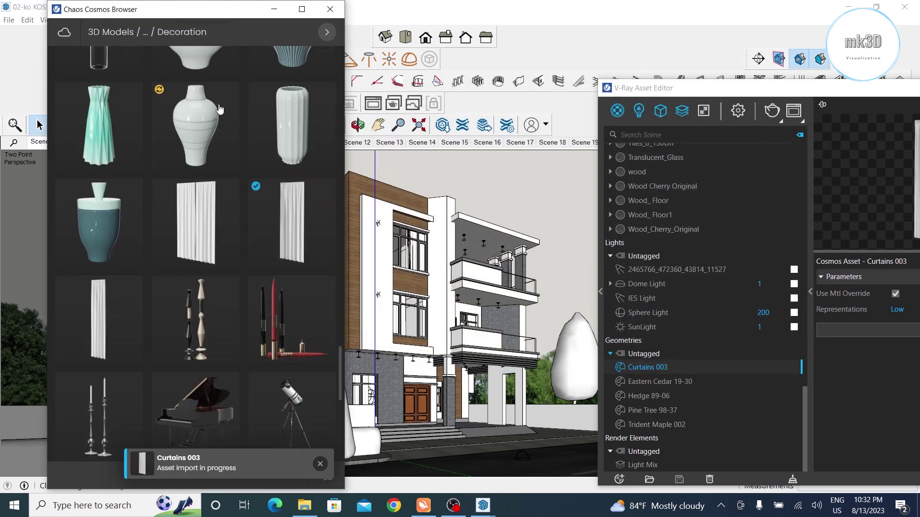
left_click(324, 32)
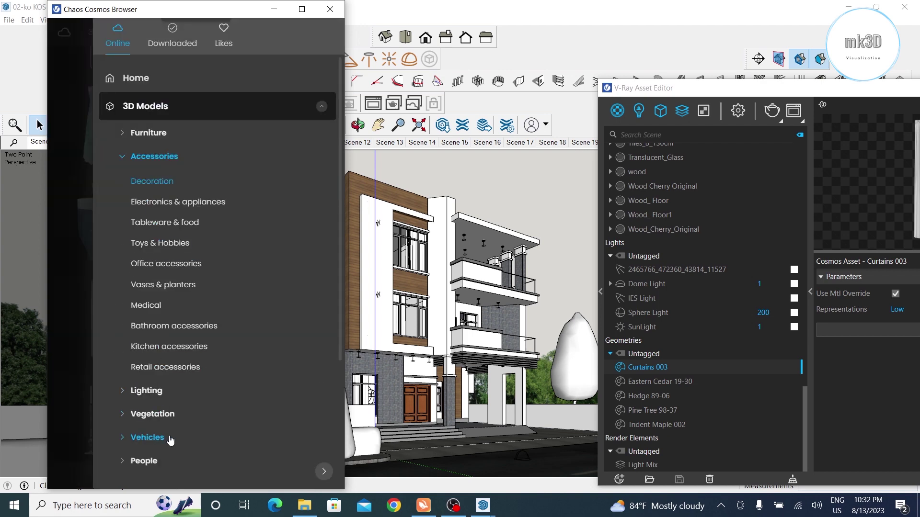
left_click(147, 442)
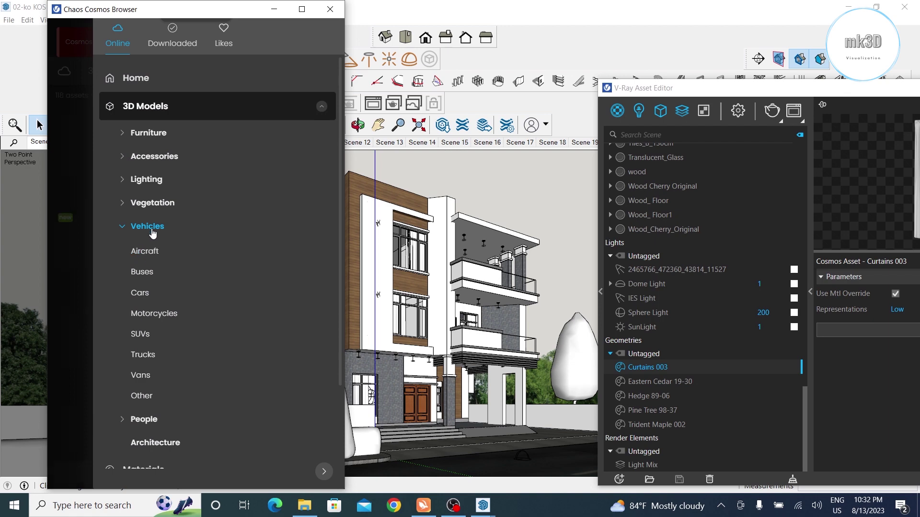
left_click(124, 227)
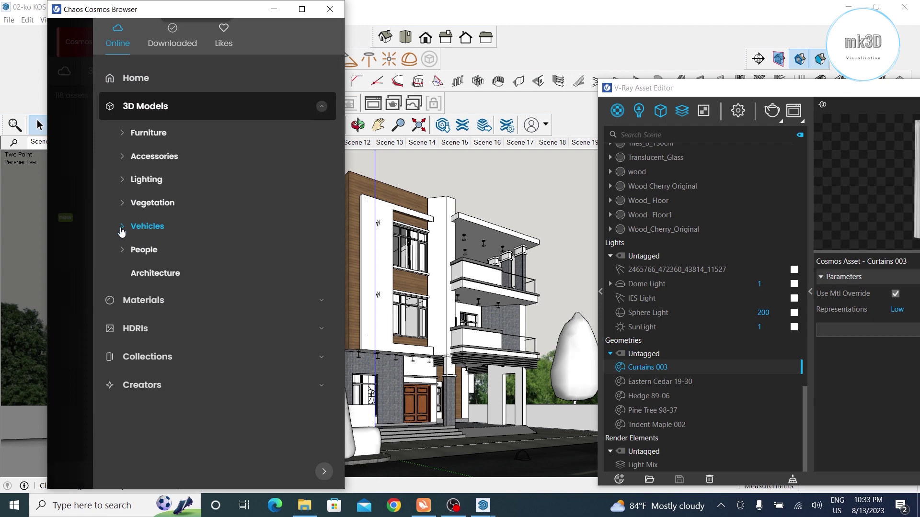
left_click(297, 73)
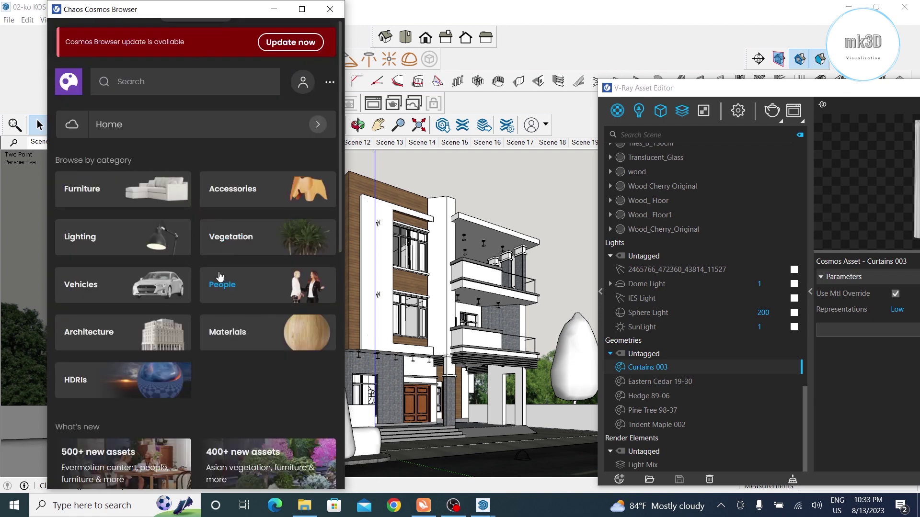
left_click(150, 291)
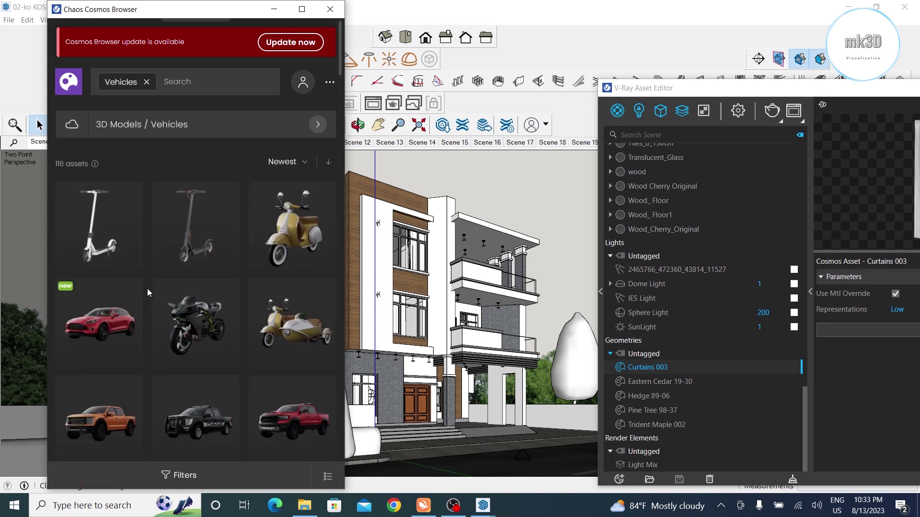
Step: Import SUV 014 and place it in the house's carport
scroll(148, 289, "down", 3)
scroll(148, 292, "down", 3)
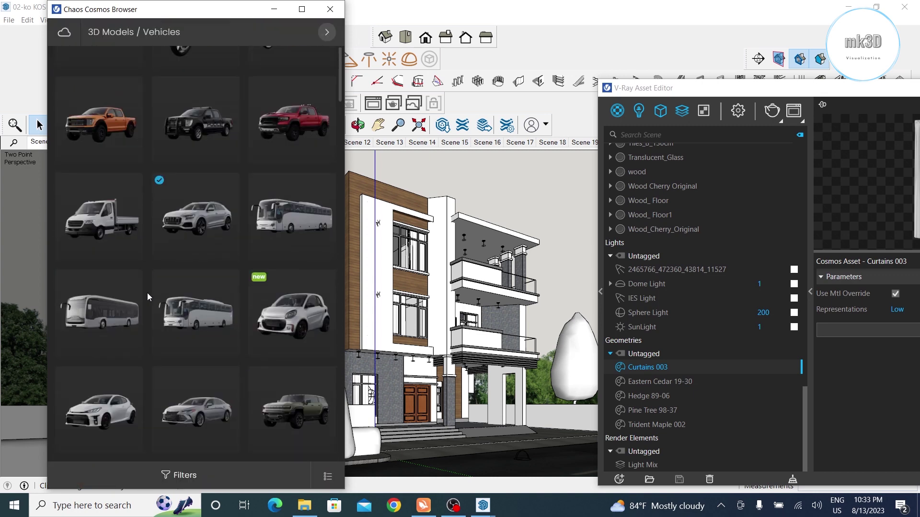
left_click(227, 185)
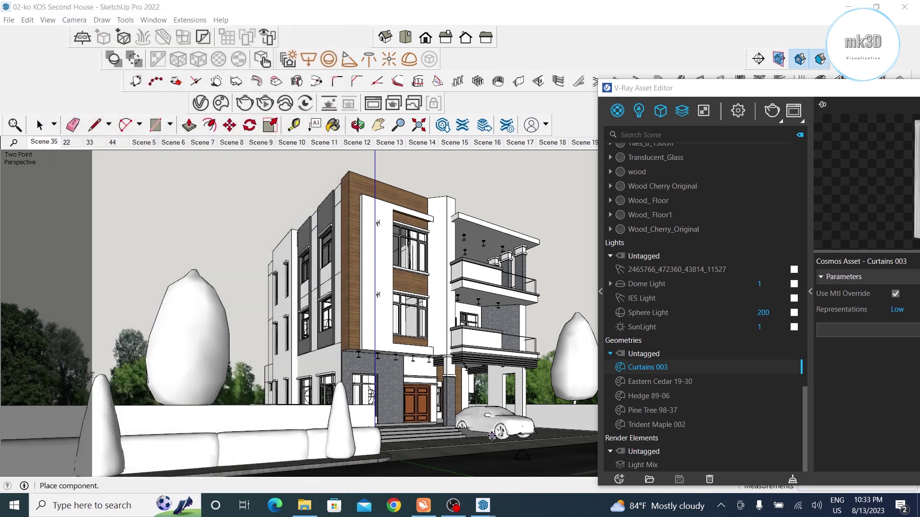
middle_click_drag(492, 436, 445, 421)
scroll(441, 416, "up", 3)
scroll(433, 430, "up", 3)
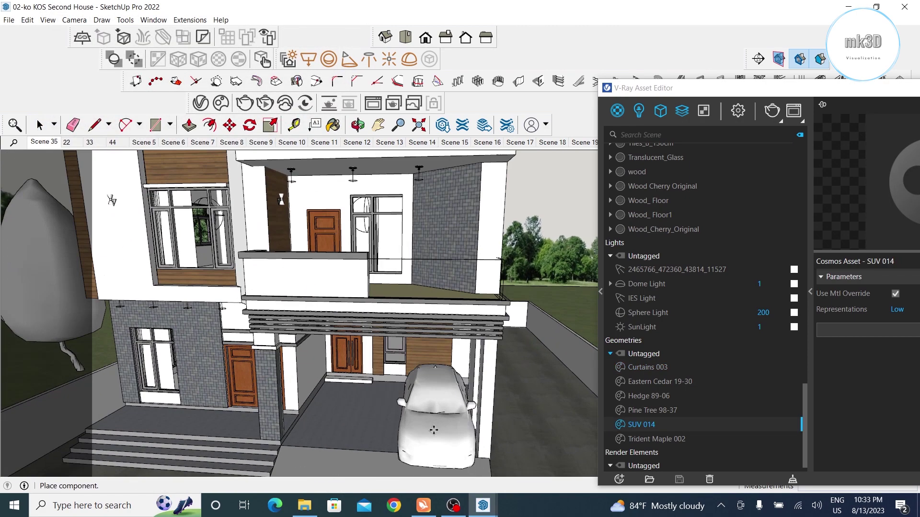
scroll(433, 430, "up", 2)
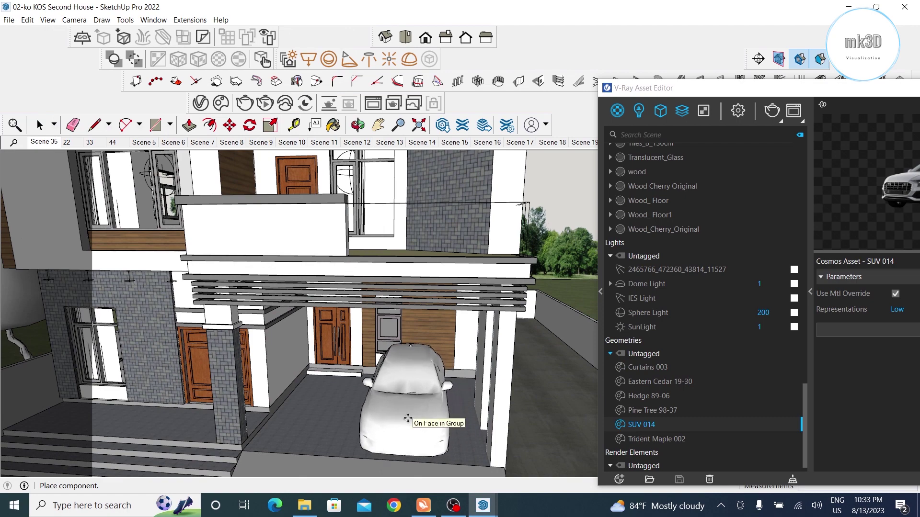
left_click(408, 418)
scroll(407, 418, "down", 3)
scroll(407, 418, "down", 2)
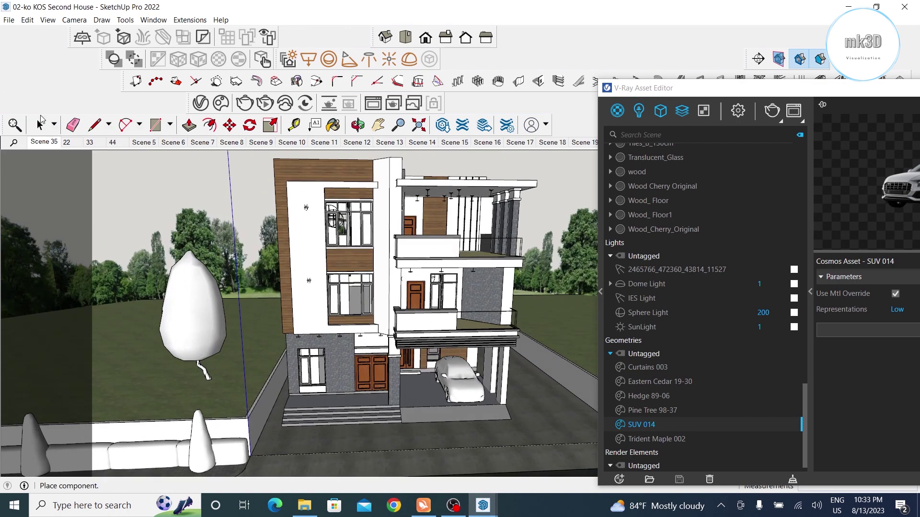
left_click(39, 124)
Step: Import the standing couple figure from Cosmos People and place it by the entrance steps
left_click(219, 103)
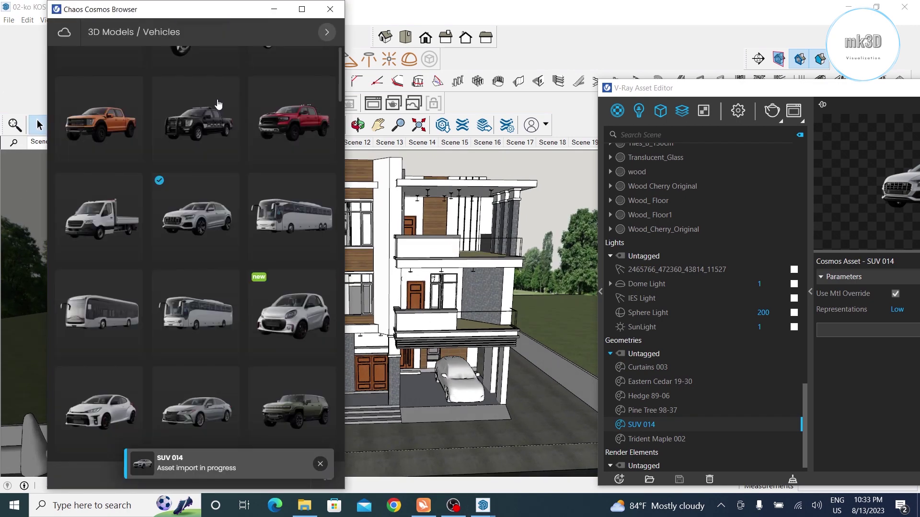
left_click(325, 32)
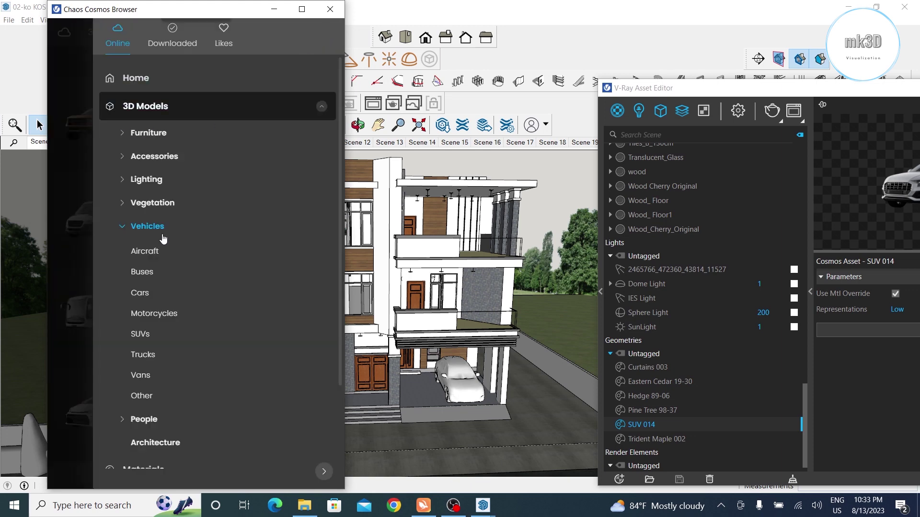
left_click(142, 419)
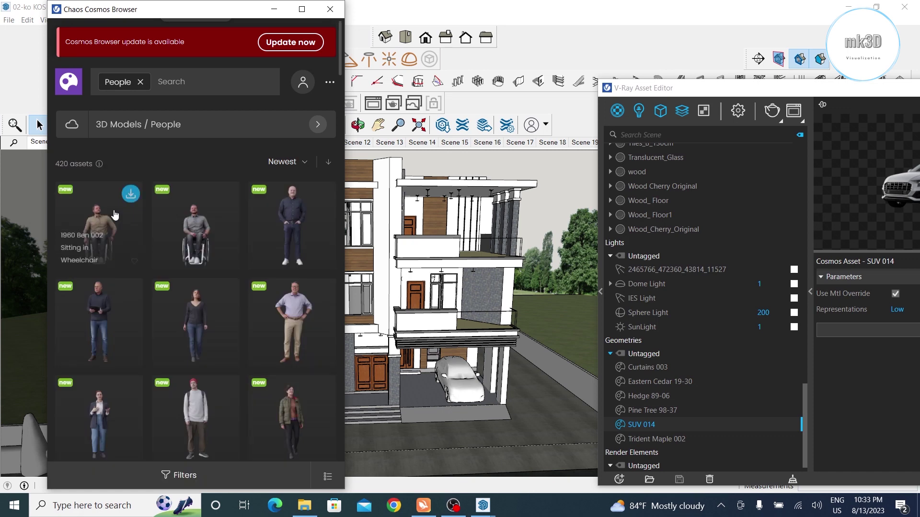
scroll(114, 211, "down", 5)
left_click(318, 185)
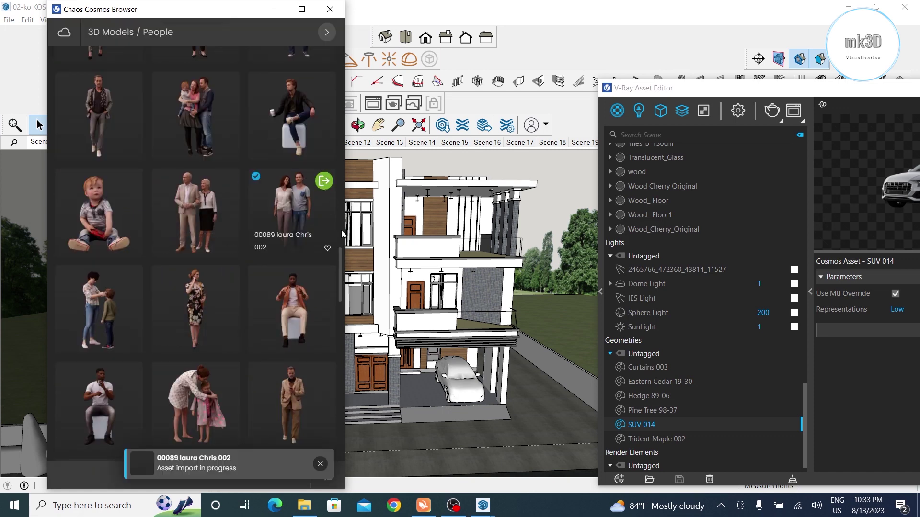
scroll(380, 443, "up", 2)
scroll(380, 443, "up", 1)
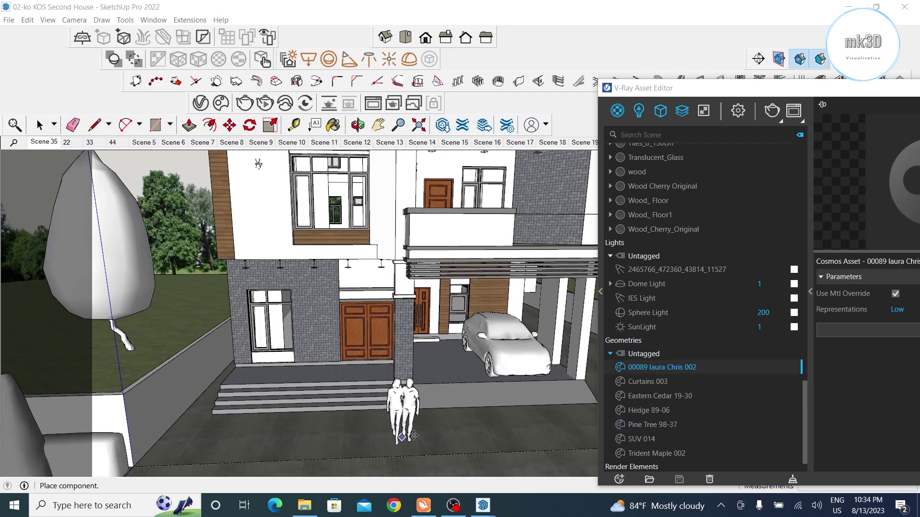
left_click(412, 424)
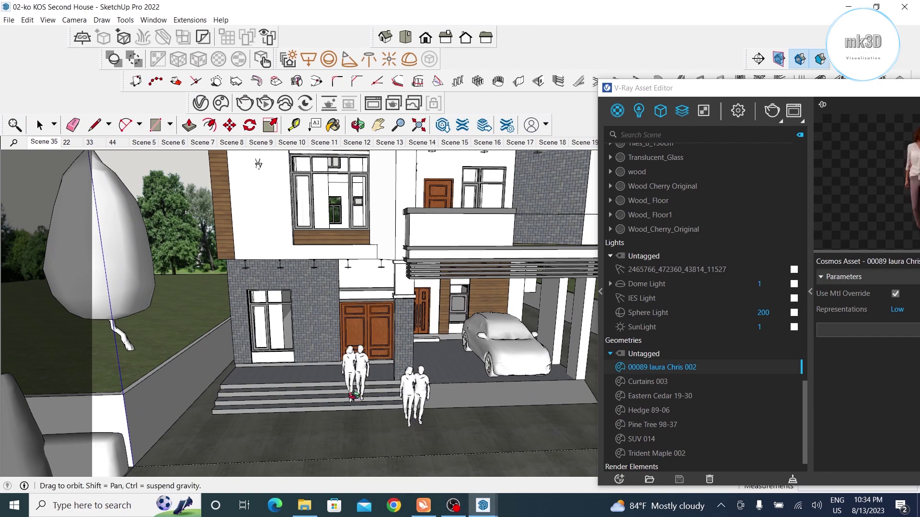
Step: Frame a close corner view of the house and move the editor to reveal the materials panel
middle_click_drag(355, 412, 307, 407)
scroll(391, 371, "down", 3)
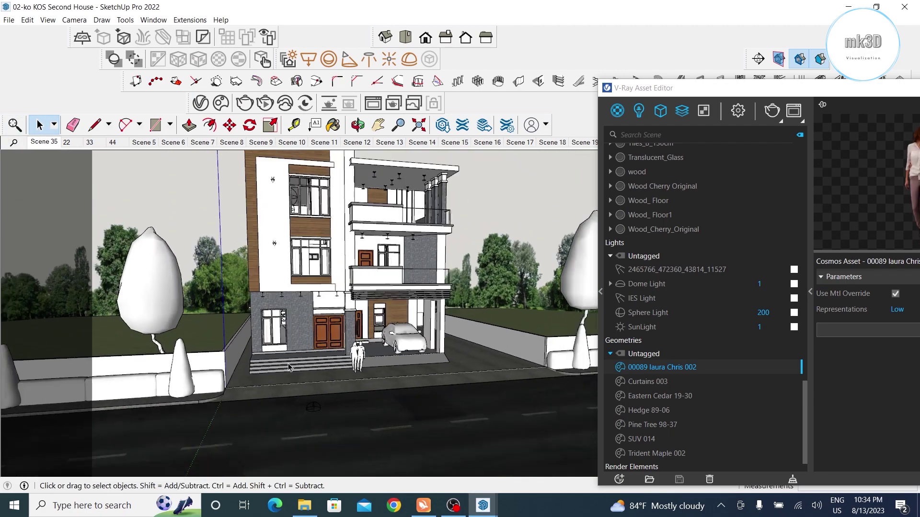
middle_click_drag(364, 364, 391, 371)
left_click(40, 125)
scroll(420, 330, "up", 3)
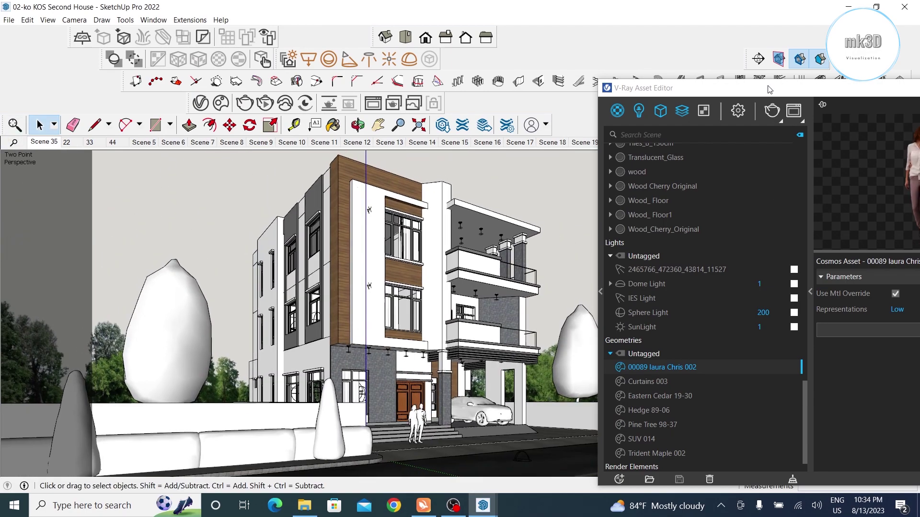
mouse_move(393, 336)
middle_mouse_down()
mouse_move(419, 331)
mouse_move(426, 345)
middle_mouse_up()
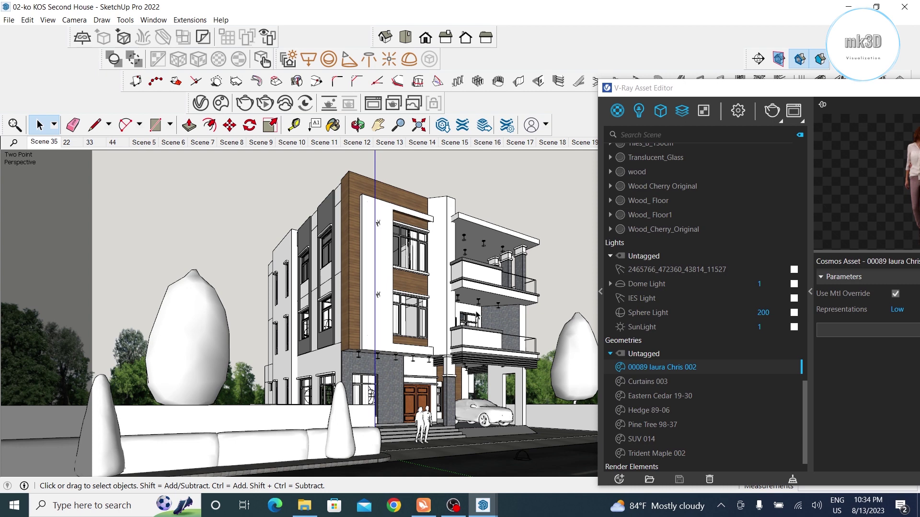
left_click_drag(643, 92, 672, 333)
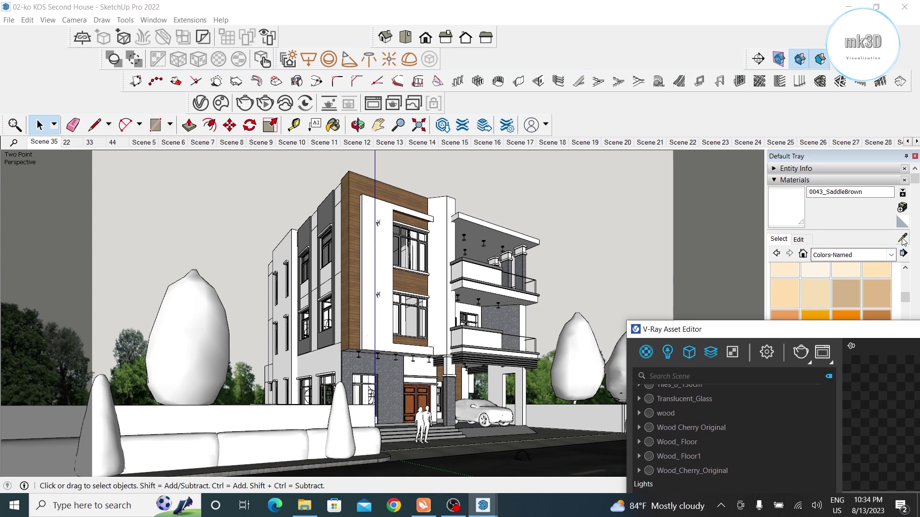
Step: Sample the wood cladding's Wood_ Floor material and shift its V-Ray editor left
left_click(765, 225)
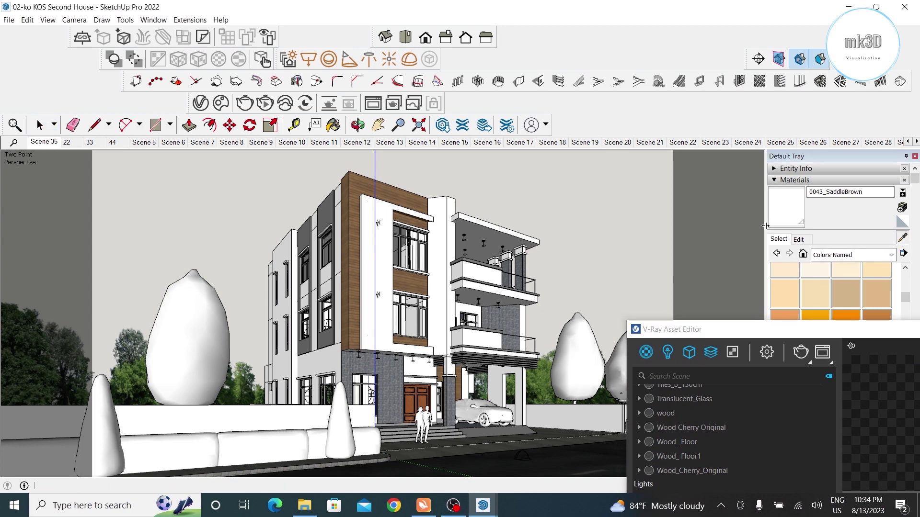
left_click(361, 184)
mouse_move(734, 333)
left_mouse_down()
mouse_move(396, 128)
mouse_move(326, 97)
left_mouse_up()
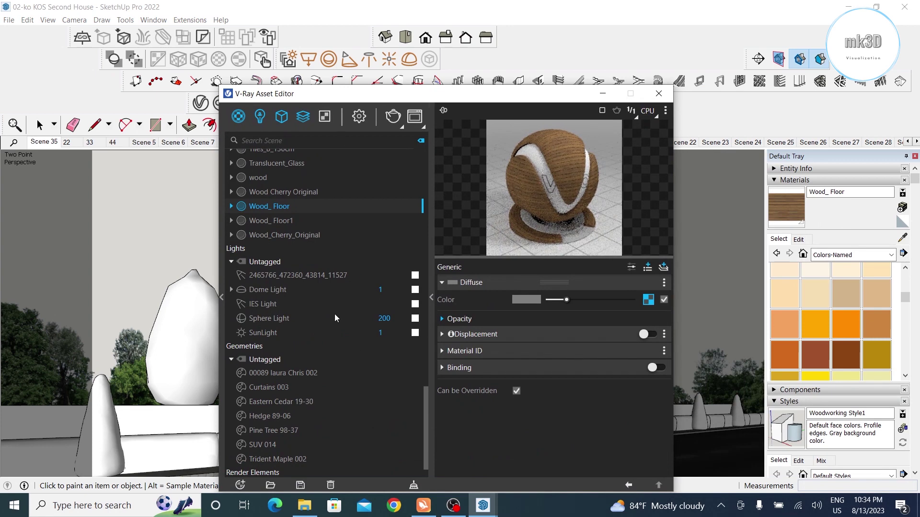
left_click_drag(341, 96, 164, 84)
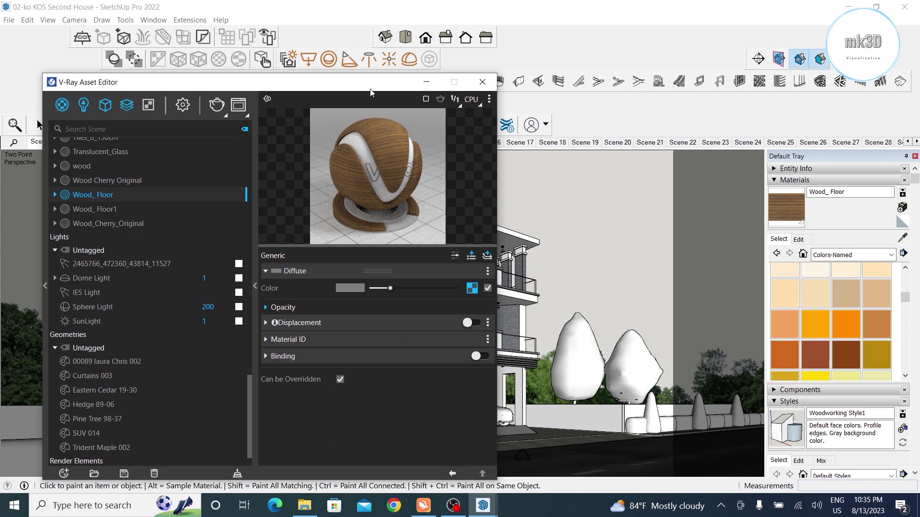
left_click_drag(370, 92, 249, 82)
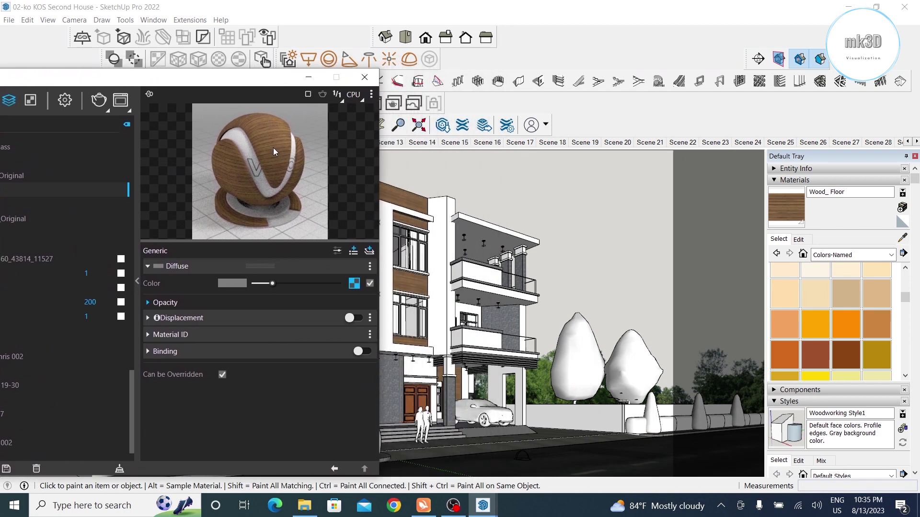
Step: Add a VRay Mtl layer to Wood_ Floor and paste its wood texture into Diffuse as an instance
right_click(354, 286)
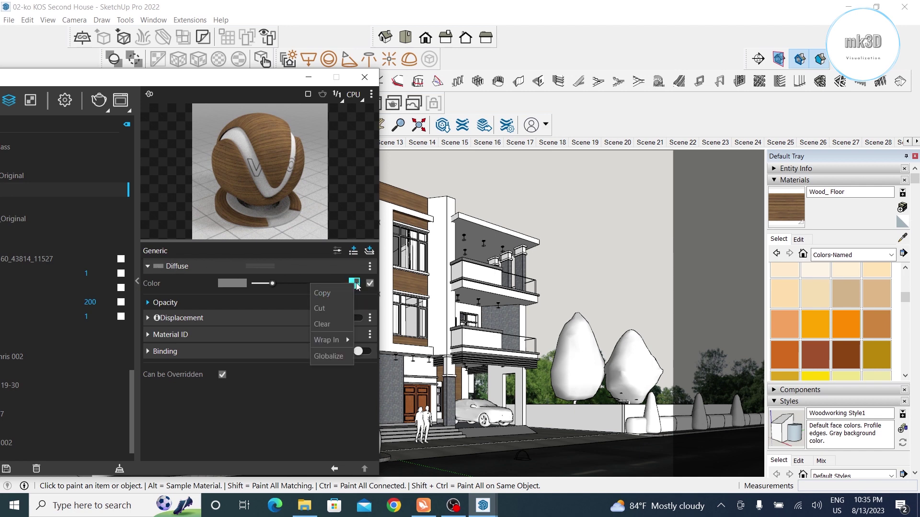
right_click(355, 286)
left_click(337, 291)
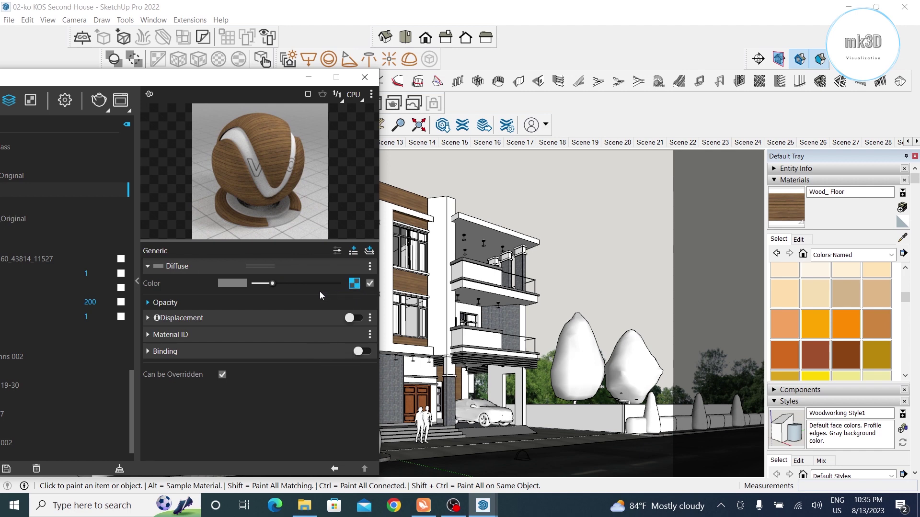
left_click(370, 252)
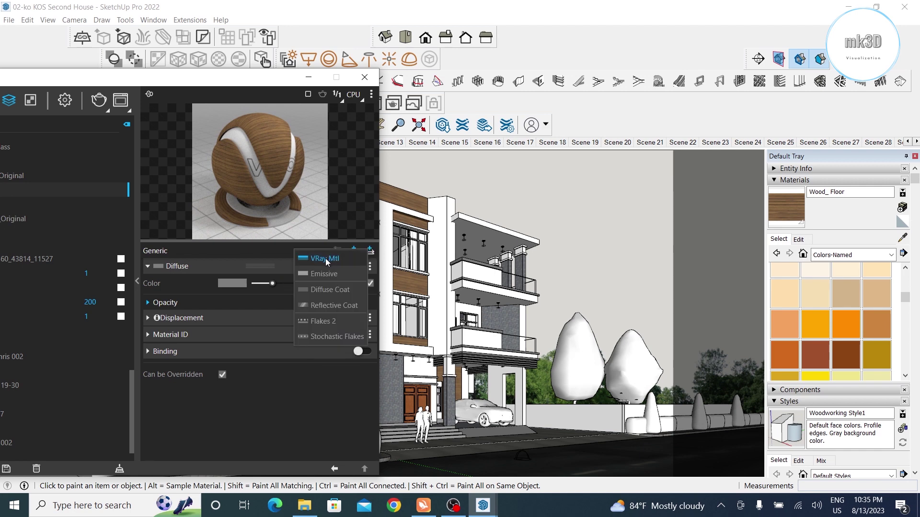
left_click(330, 259)
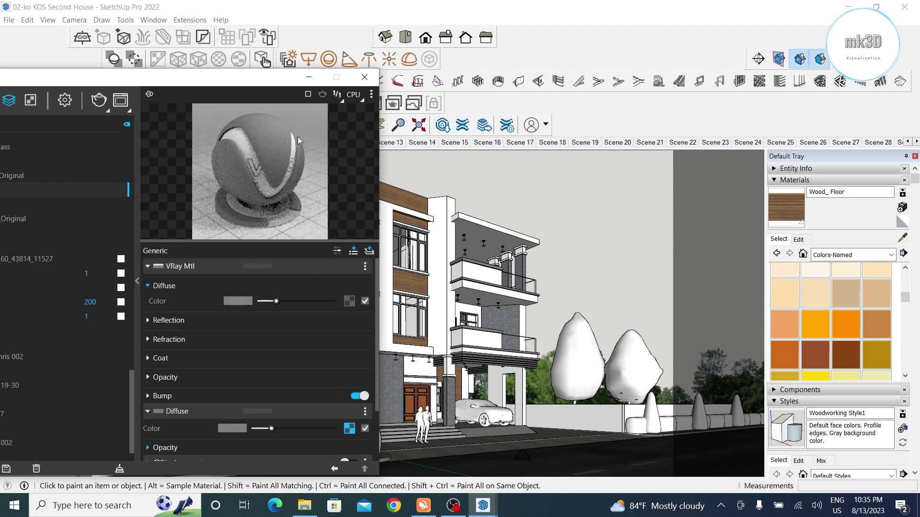
right_click(349, 303)
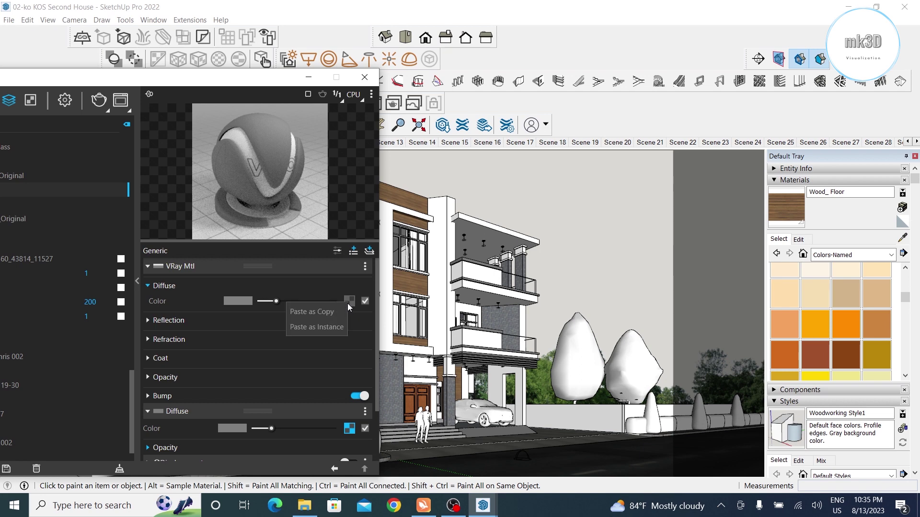
left_click(314, 329)
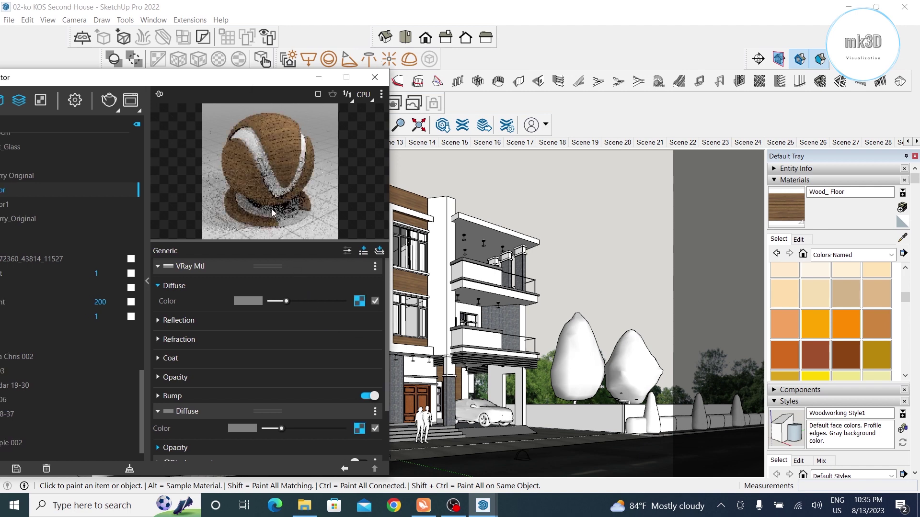
Step: Raise Wood_ Floor's reflection colour to light grey, with 0.81 glossiness and Fresnel on
left_click(175, 320)
mouse_move(286, 336)
left_mouse_down()
mouse_move(314, 337)
mouse_move(331, 353)
left_mouse_up()
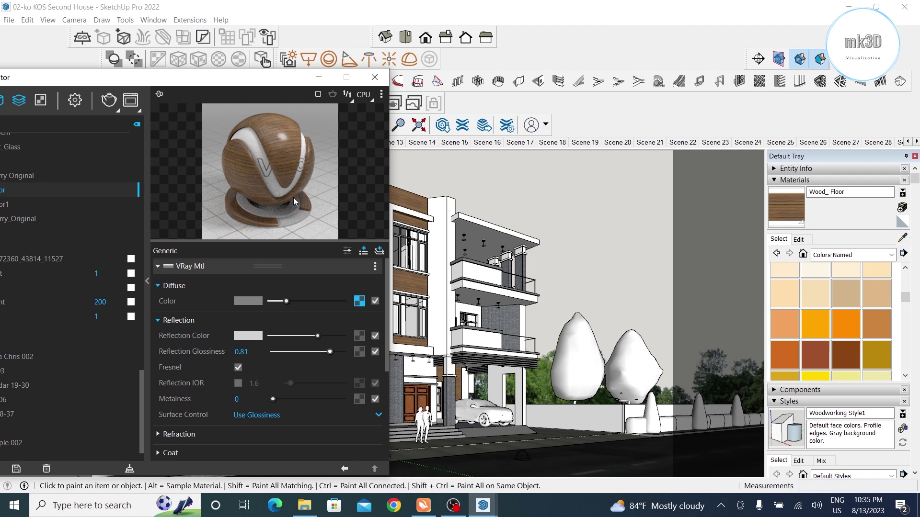
left_click_drag(251, 80, 259, 60)
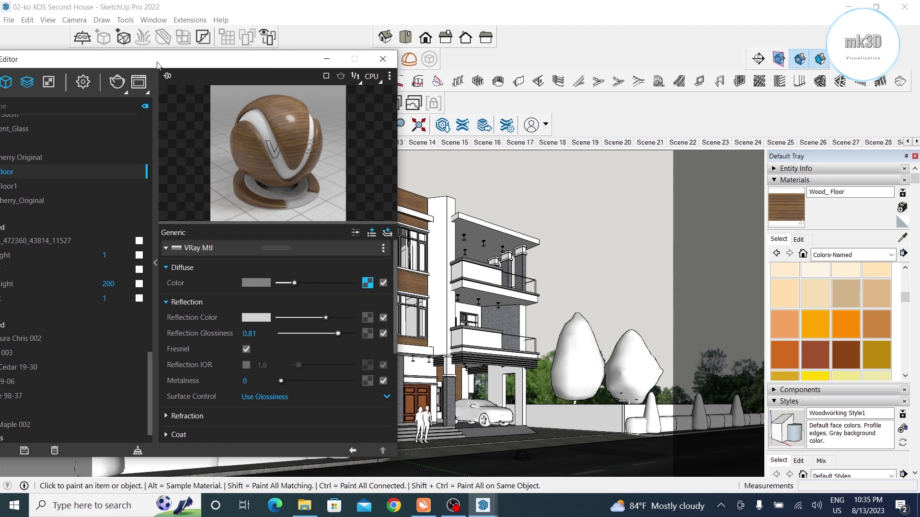
left_click_drag(164, 66, 158, 54)
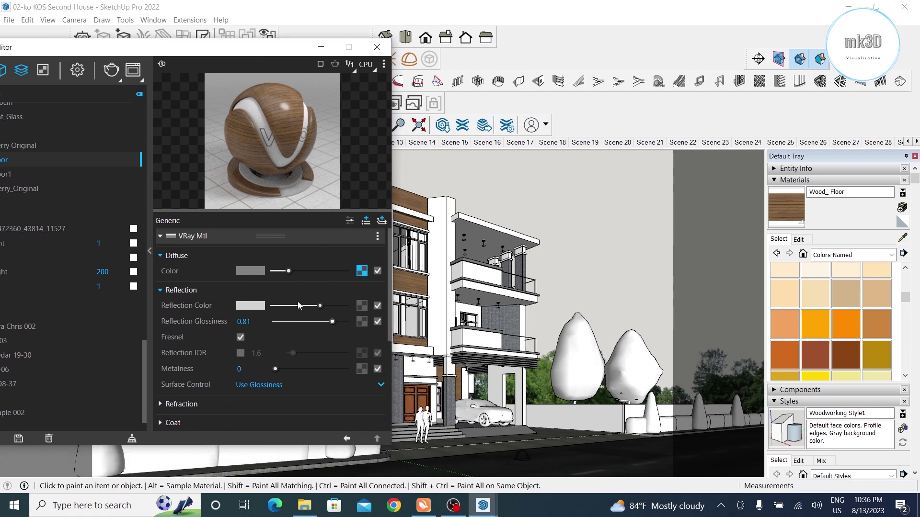
left_click_drag(249, 57, 128, 63)
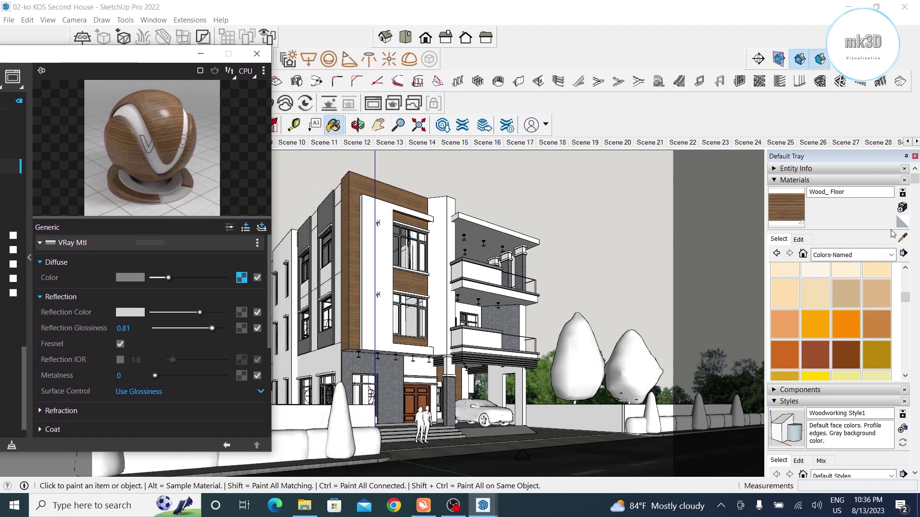
scroll(386, 371, "up", 2, "alt")
scroll(386, 370, "up", 2, "alt")
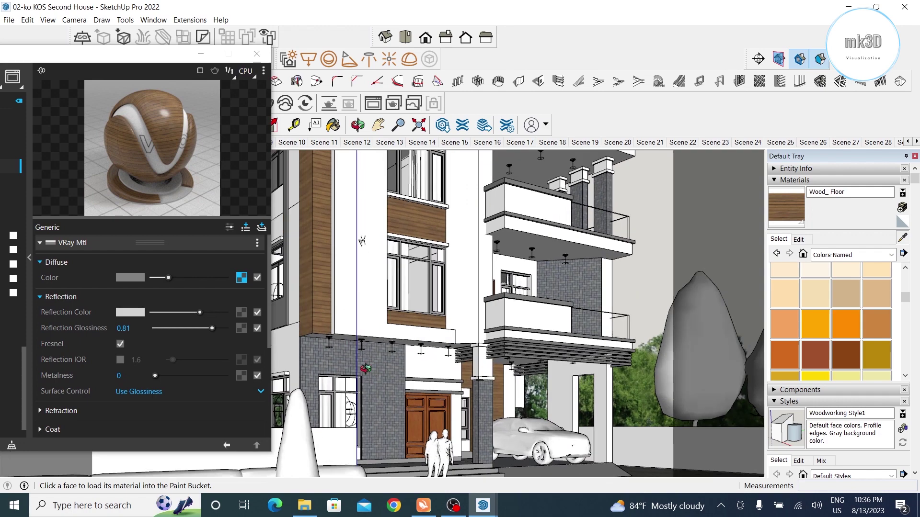
scroll(383, 367, "up", 2, "alt")
scroll(364, 288, "up", 2, "alt")
scroll(420, 271, "up", 2, "alt")
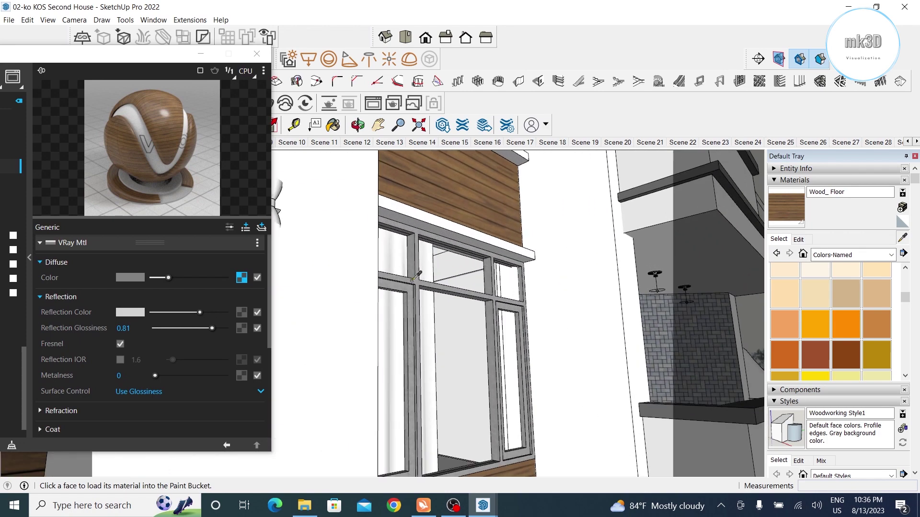
Step: Sample the window frame's Metal_Rough, copy its diffuse texture, and add a VRay Mtl layer
left_click(417, 276, "alt")
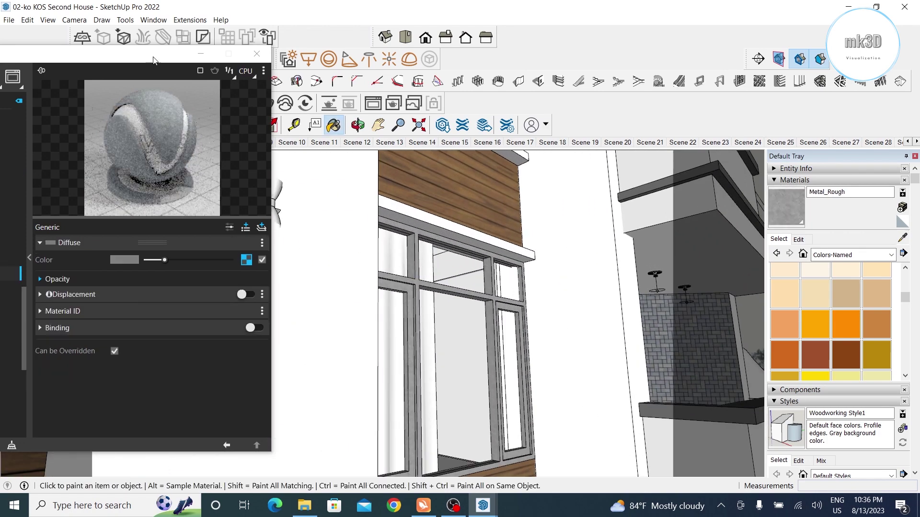
left_click_drag(155, 56, 270, 45)
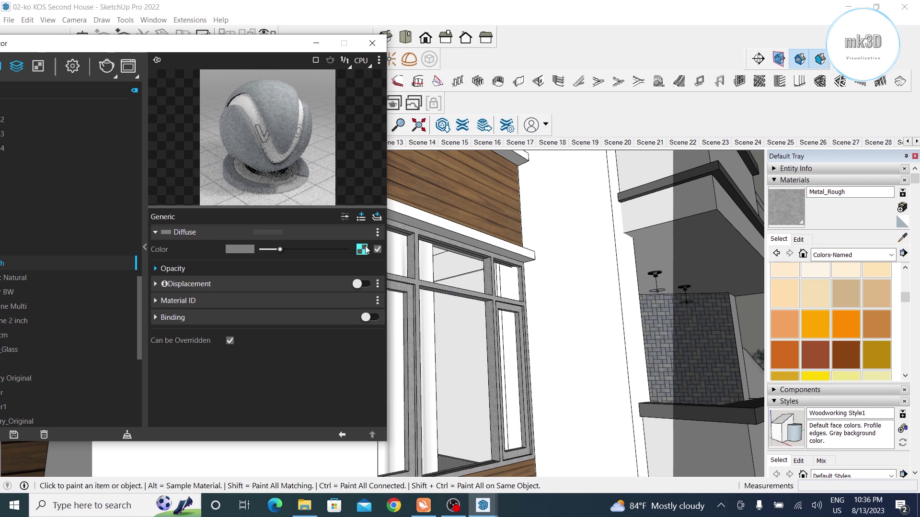
right_click(358, 257)
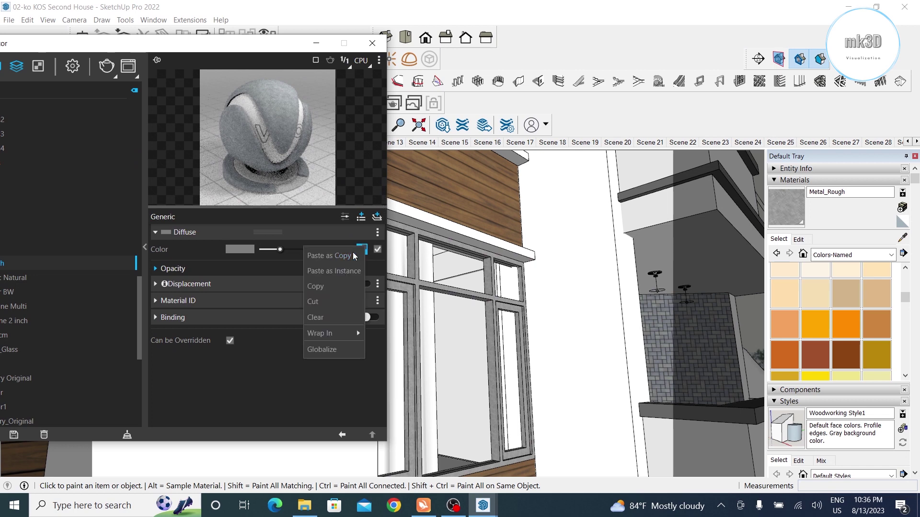
left_click(332, 285)
left_click(375, 217)
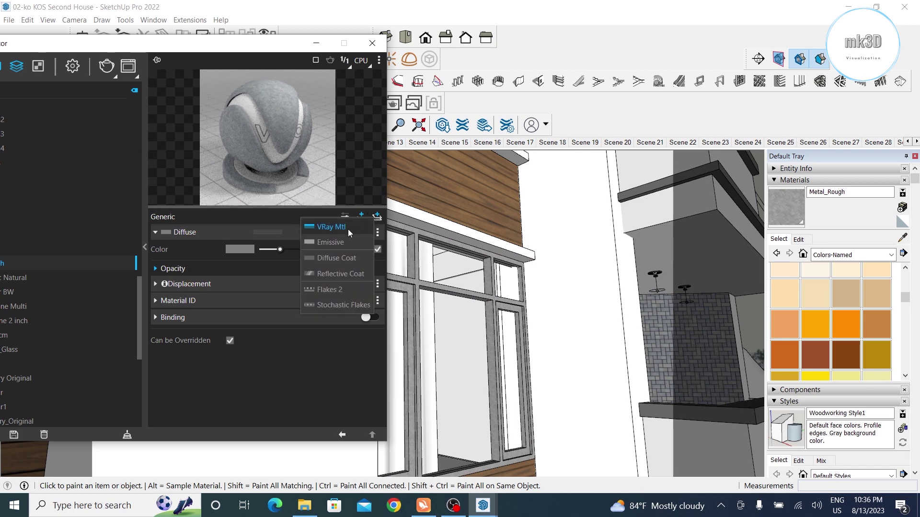
left_click(346, 230)
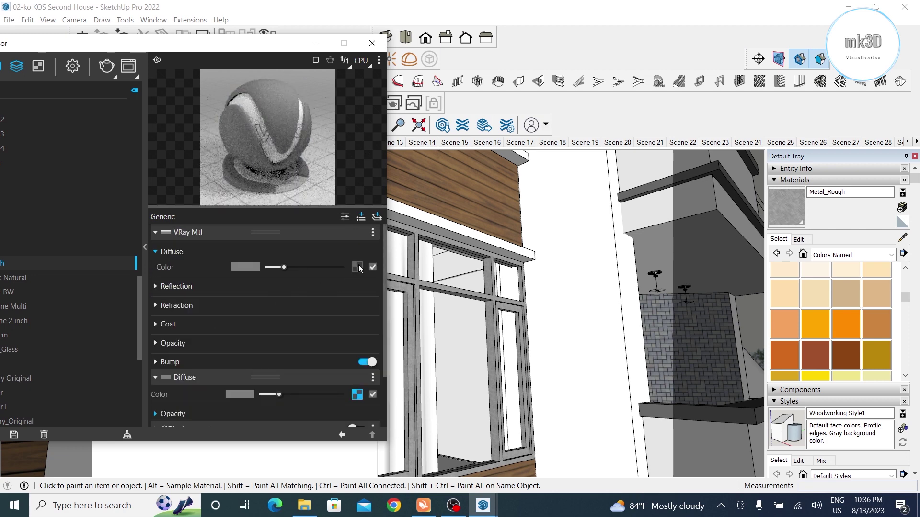
Step: Paste the metal texture into Diffuse as an instance and set white reflection at 0.91 glossiness
right_click(357, 267)
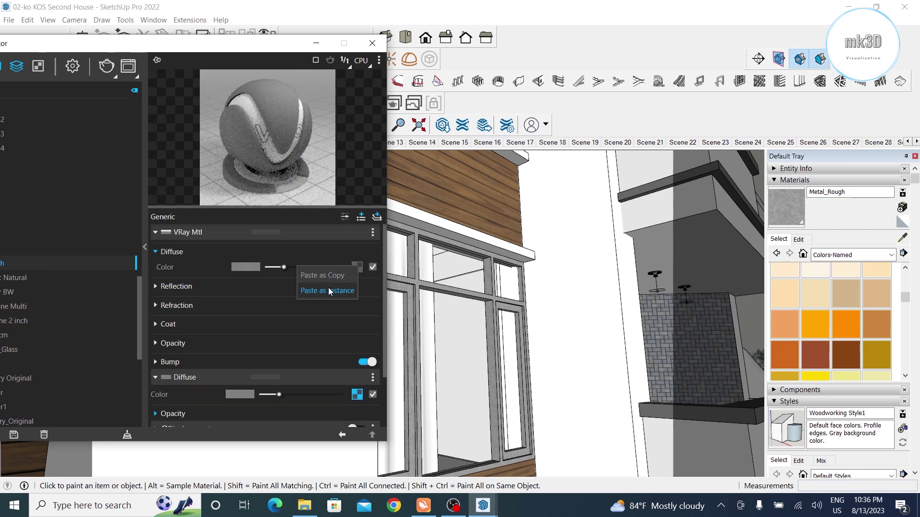
left_click(176, 287)
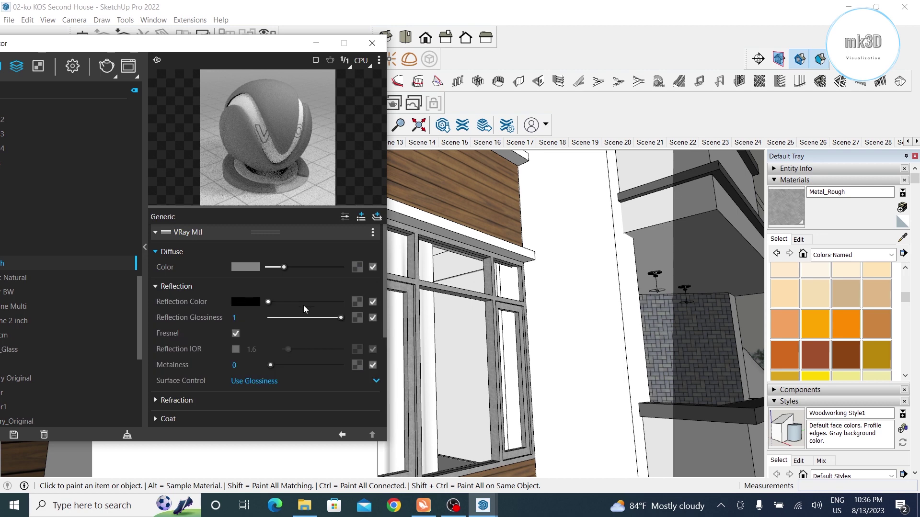
mouse_move(303, 305)
left_mouse_down()
mouse_move(341, 303)
mouse_move(334, 317)
left_mouse_up()
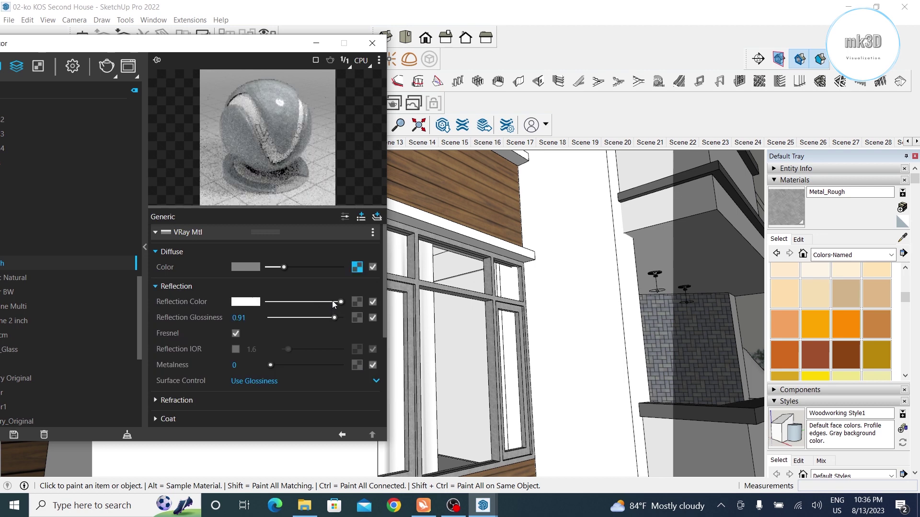
left_click(335, 302)
left_click(372, 43)
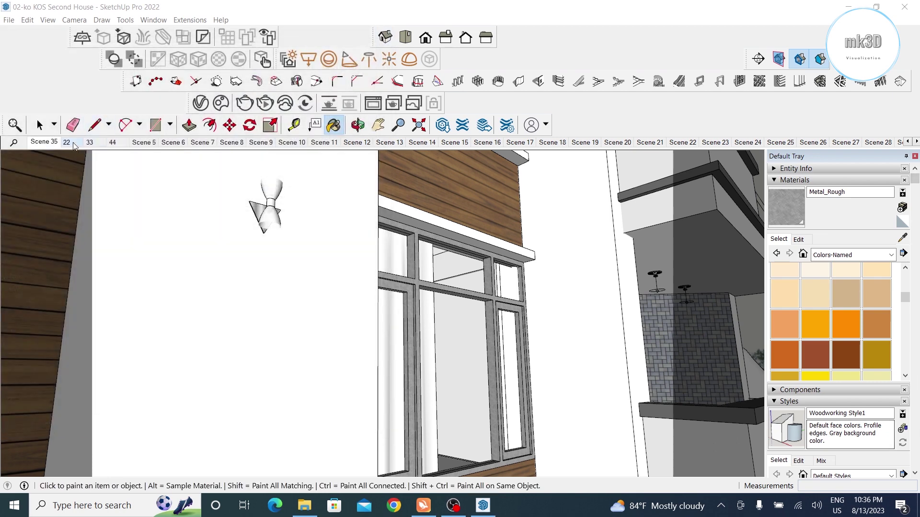
Step: Orbit around the house front, then switch to the two-point perspective scene (Scene 35)
key("space")
mouse_move(407, 287)
middle_mouse_down()
mouse_move(444, 309)
mouse_move(406, 358)
mouse_move(330, 336)
middle_mouse_up()
scroll(205, 252, "up", 3)
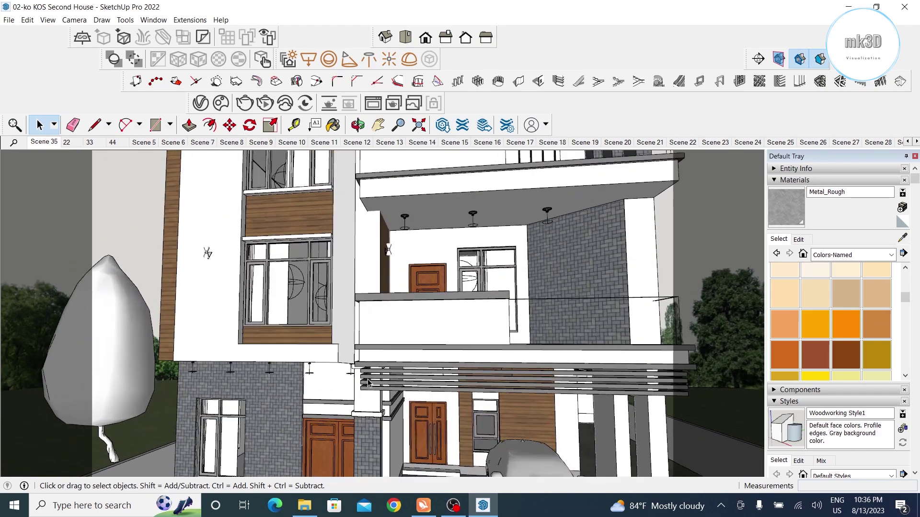
scroll(206, 252, "up", 3)
scroll(479, 367, "up", 2)
scroll(479, 366, "down", 3)
scroll(407, 345, "down", 3)
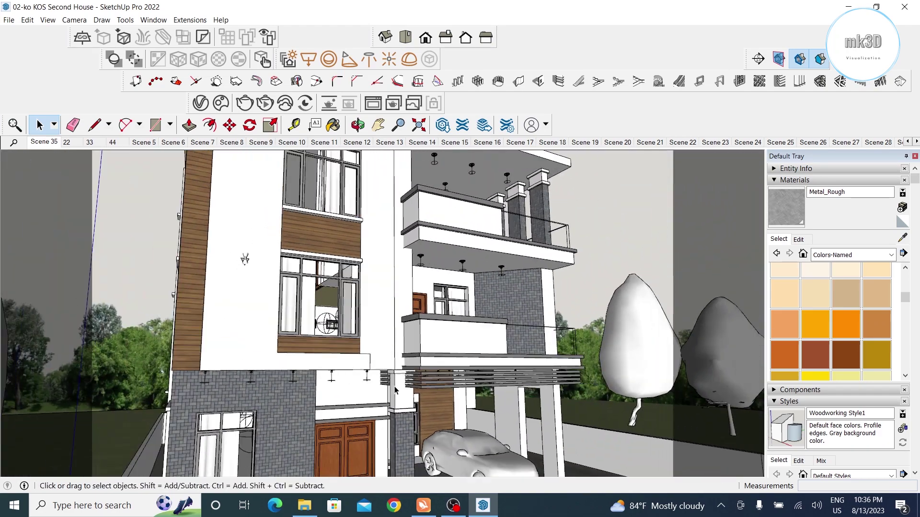
scroll(343, 320, "down", 2)
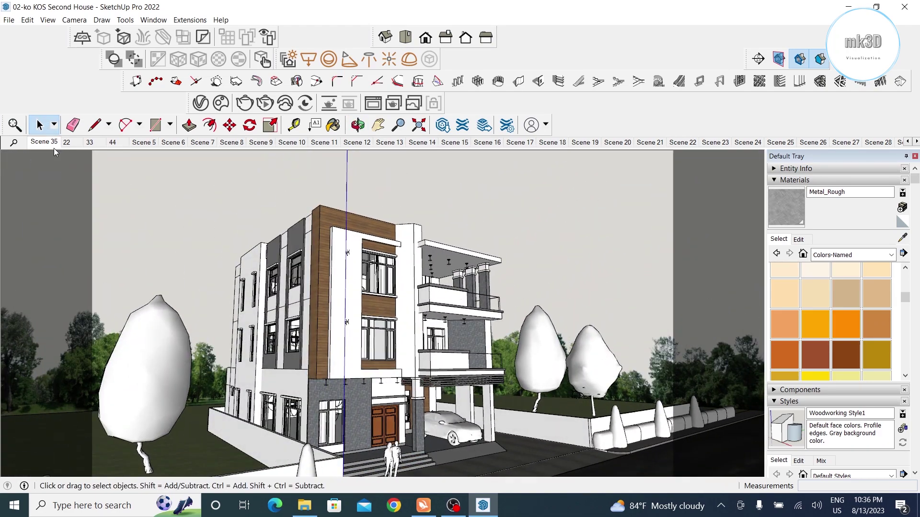
left_click(46, 143)
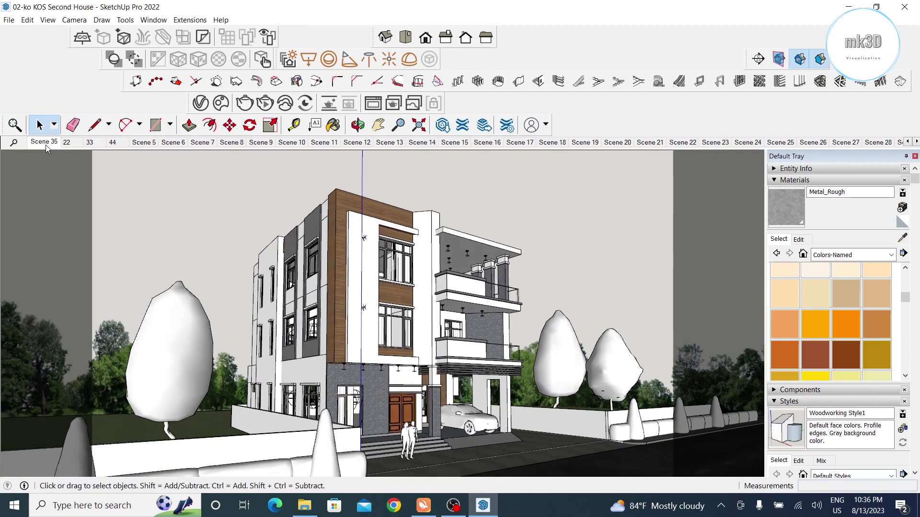
Step: Reopen the V-Ray Frame Buffer and show render settings (Noise Limit 0.1, Bucket Size 32)
left_click(372, 103)
left_click_drag(242, 93, 239, 126)
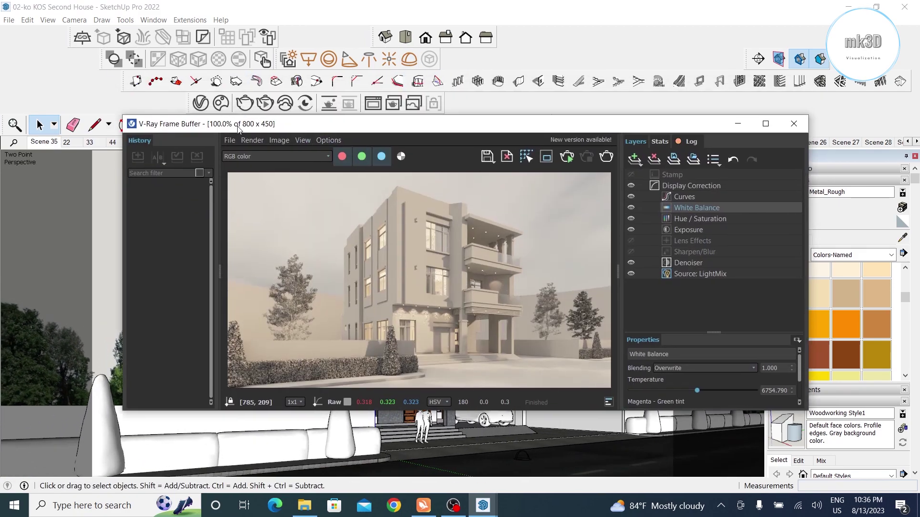
left_click(200, 102)
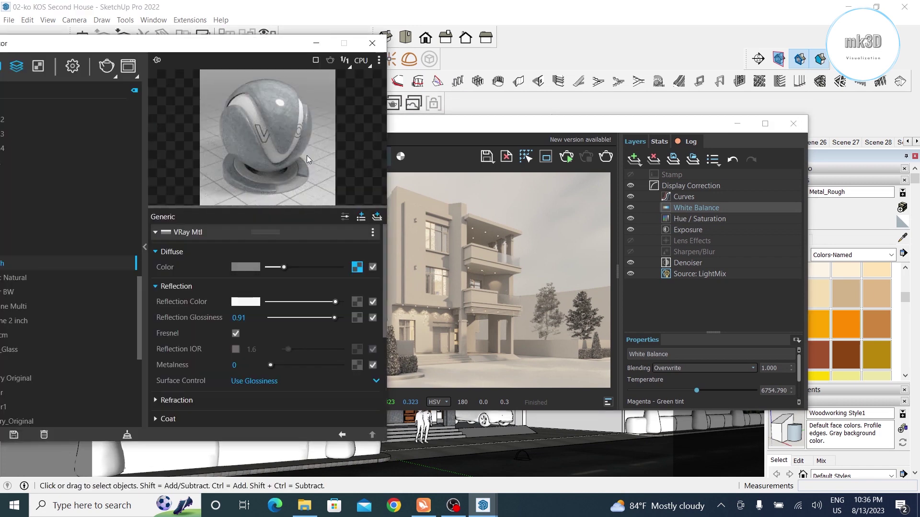
left_click(72, 65)
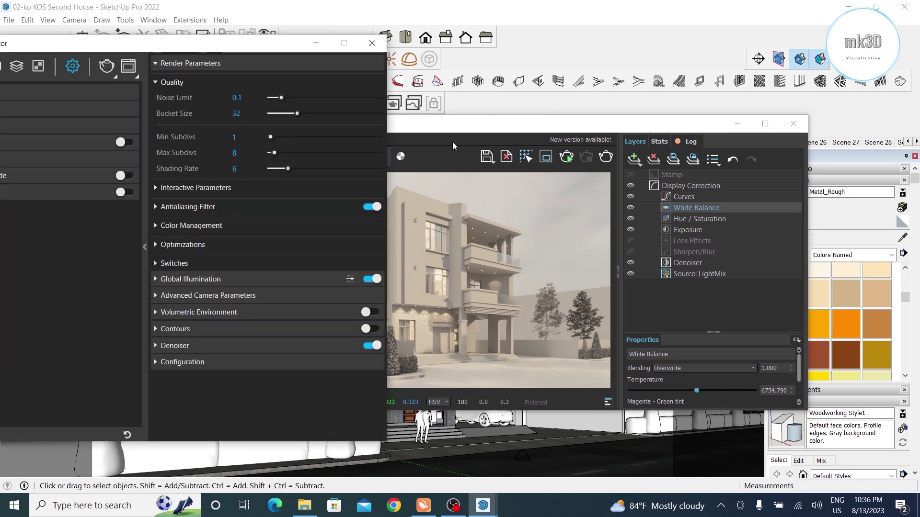
Step: Lower the Frame Buffer exposure to 1.092 and switch the source to LightMix
left_click(463, 127)
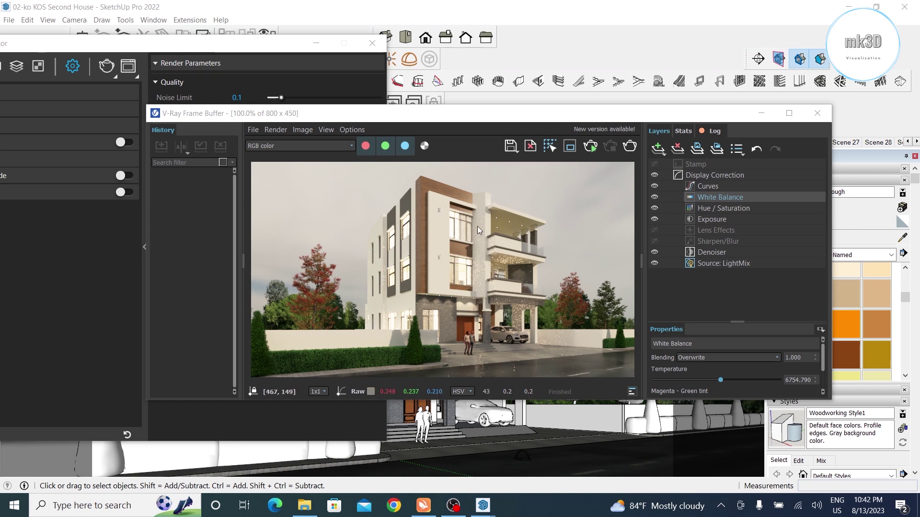
left_click(737, 221)
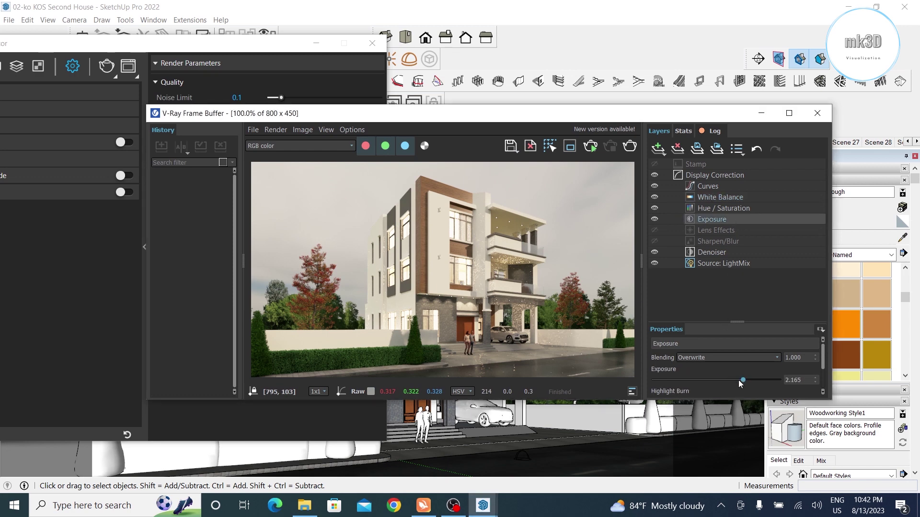
left_click_drag(742, 380, 728, 382)
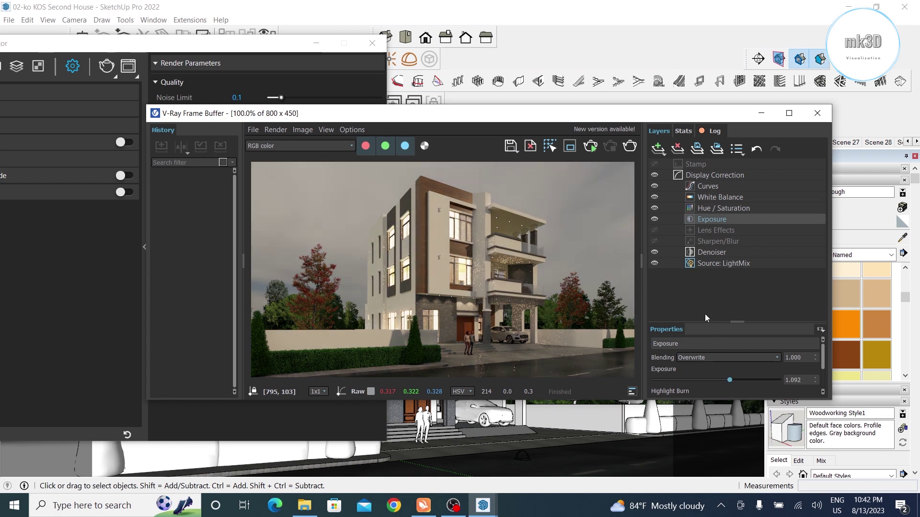
left_click(711, 262)
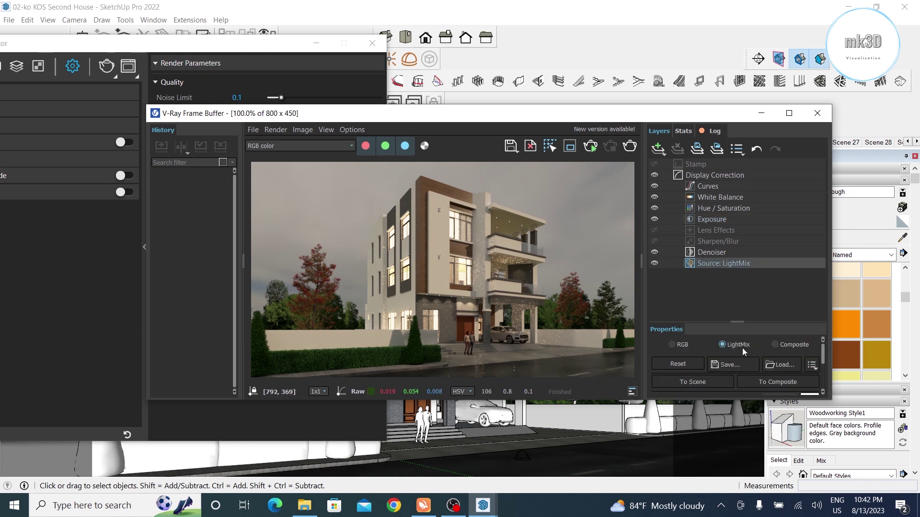
Step: Set the Light Mix Sphere Light to 11.46 and the IES Light to 295.4
scroll(745, 357, "down", 3)
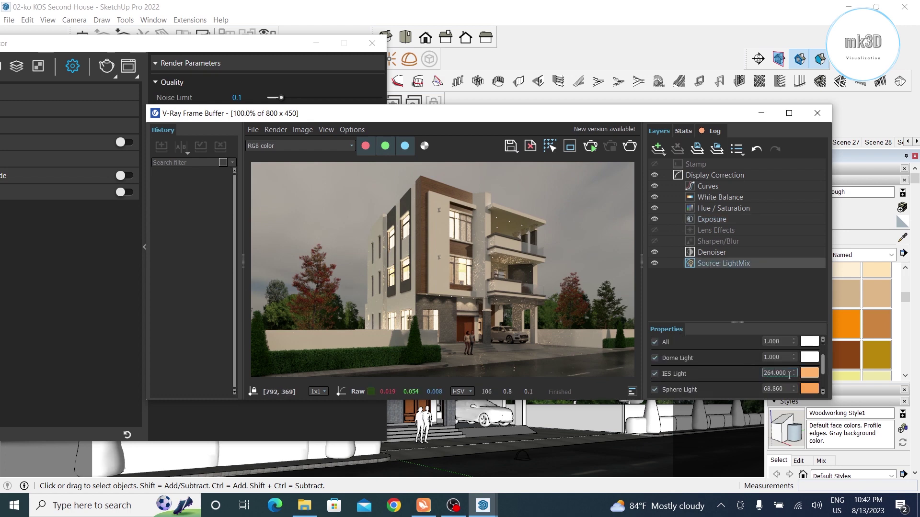
scroll(790, 383, "down", 2)
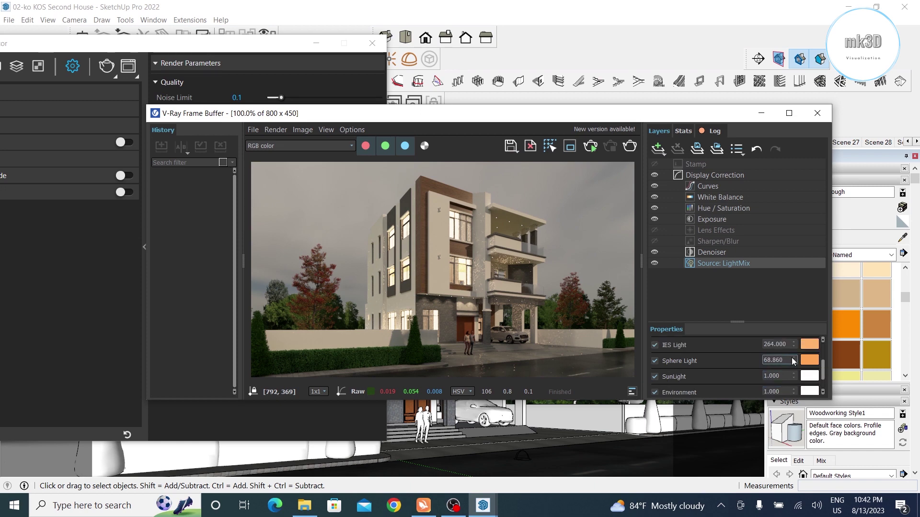
triple_click(788, 360)
type("11.860")
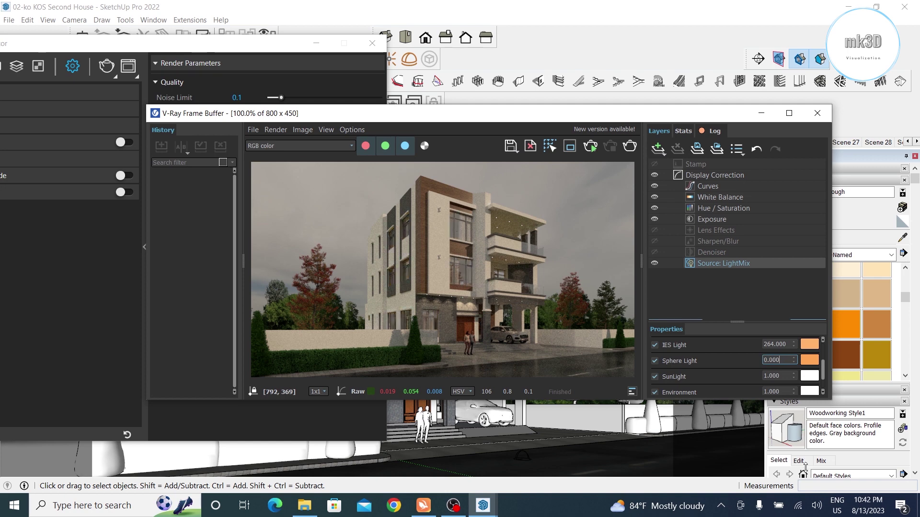
type("11.460")
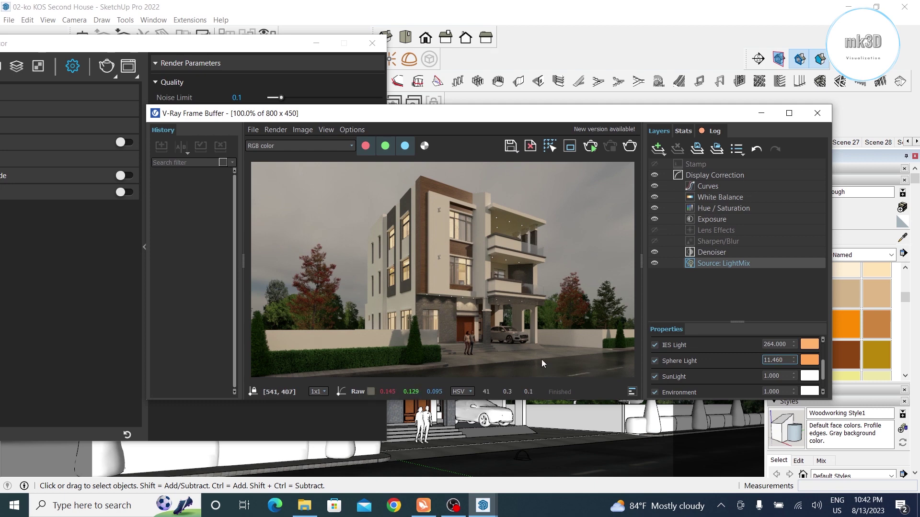
left_click_drag(796, 343, 796, 331)
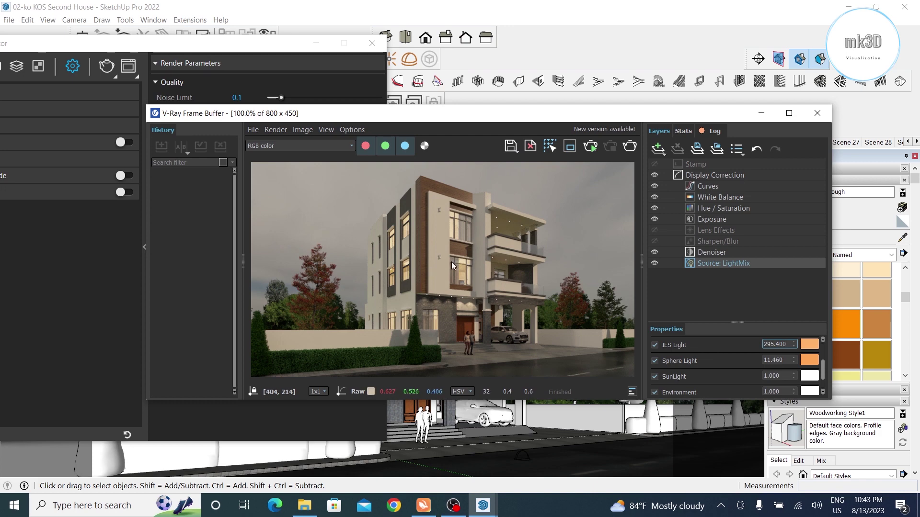
left_click(714, 219)
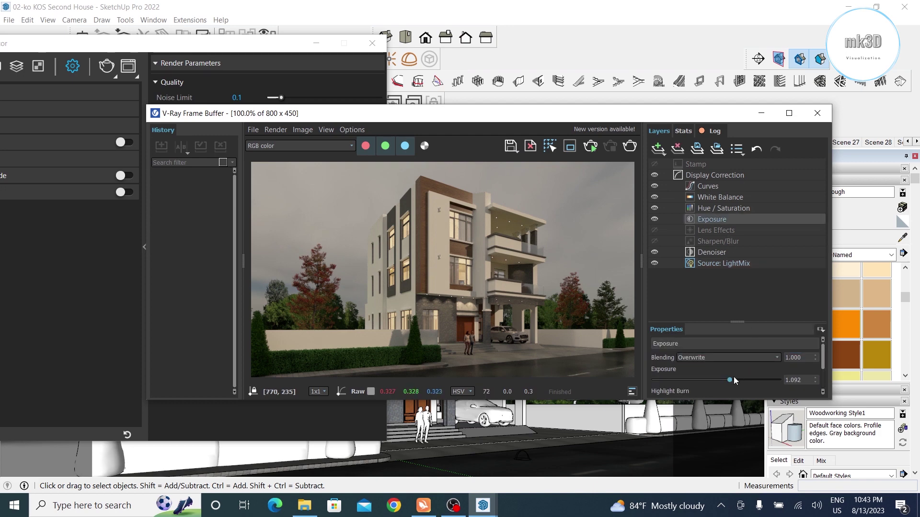
Step: Raise exposure to 1.667 and set the White Balance temperature to 6500
mouse_move(729, 379)
left_mouse_down()
mouse_move(744, 380)
mouse_move(737, 380)
left_mouse_up()
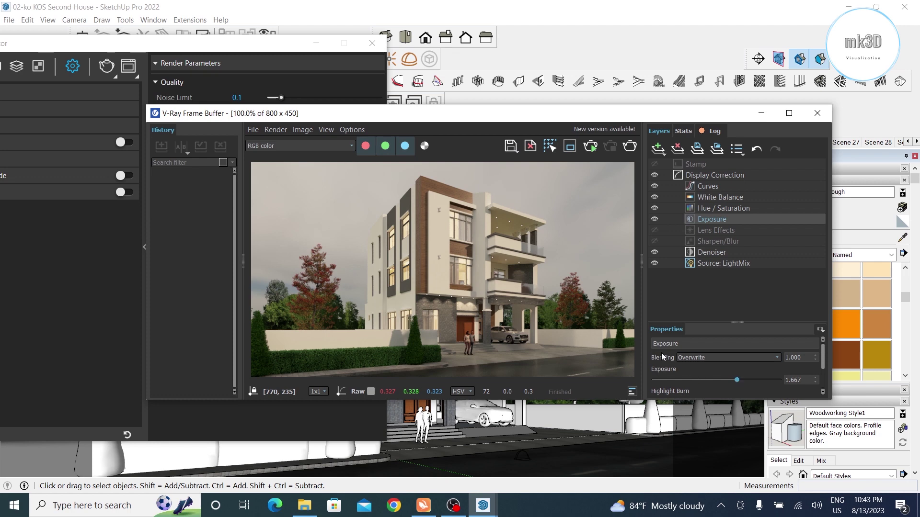
left_click(719, 197)
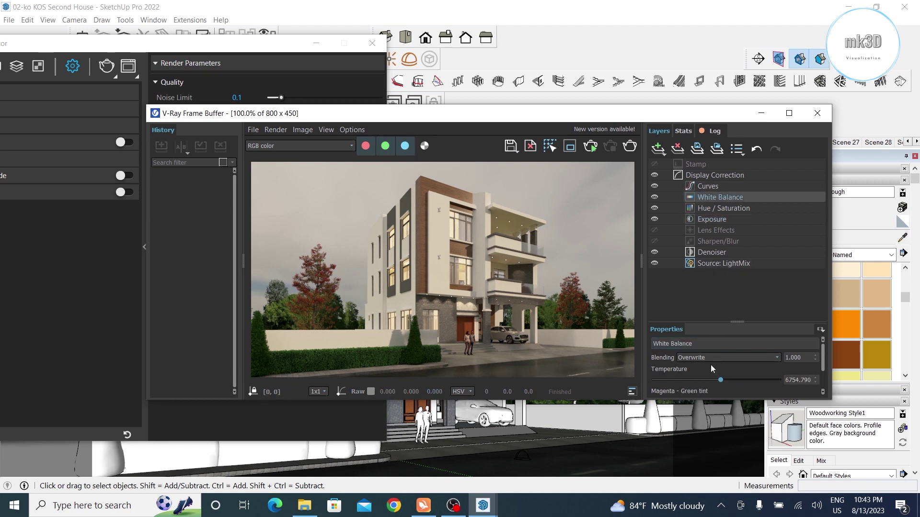
mouse_move(721, 381)
left_mouse_down()
mouse_move(682, 386)
mouse_move(748, 386)
left_mouse_up()
double_click(818, 378)
type("6500")
key("Return")
Step: Nudge the White Balance temperature up to about 6781.6
left_click_drag(715, 378, 720, 380)
scroll(436, 268, "down", 1)
scroll(438, 273, "up", 1)
scroll(447, 269, "up", 1)
scroll(445, 270, "down", 1)
scroll(446, 279, "down", 1)
scroll(444, 280, "up", 1)
Step: Select the Dome Light in the Asset Editor's Lights list and open its texture settings
left_click_drag(27, 54, 121, 50)
left_click(67, 62)
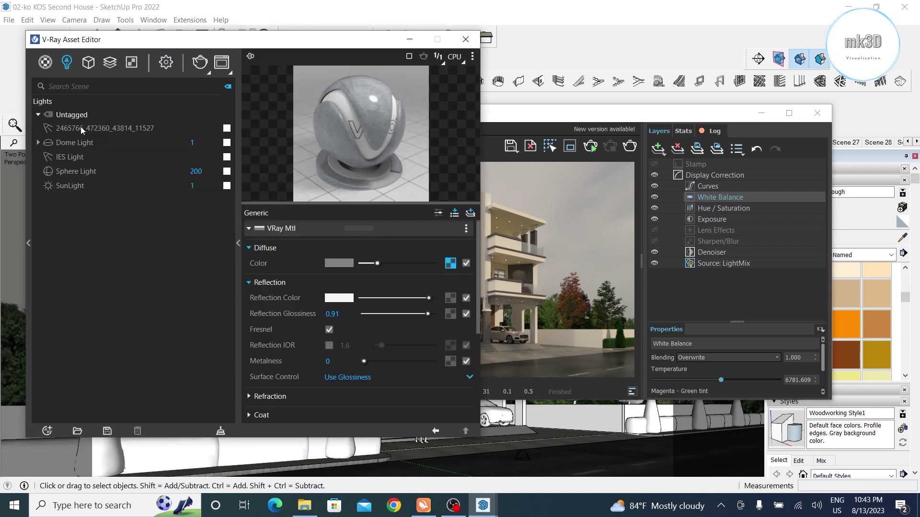
left_click(67, 146)
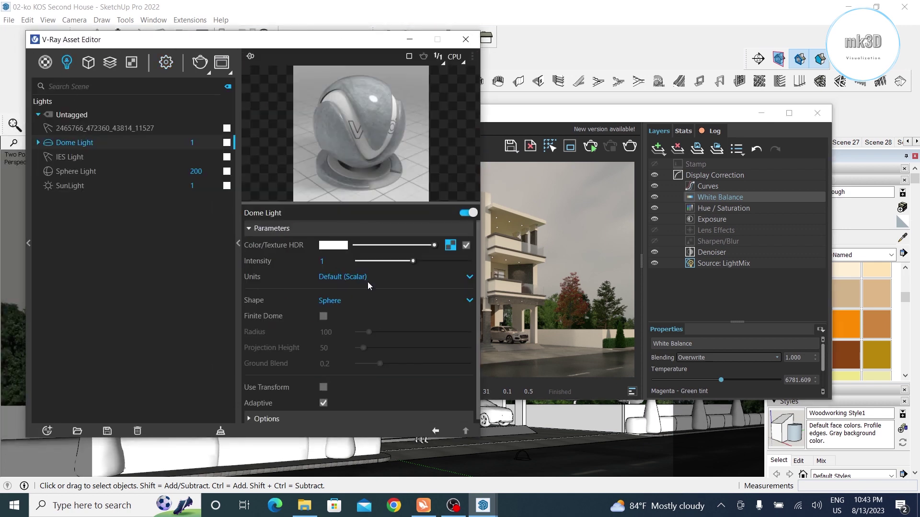
left_click(450, 246)
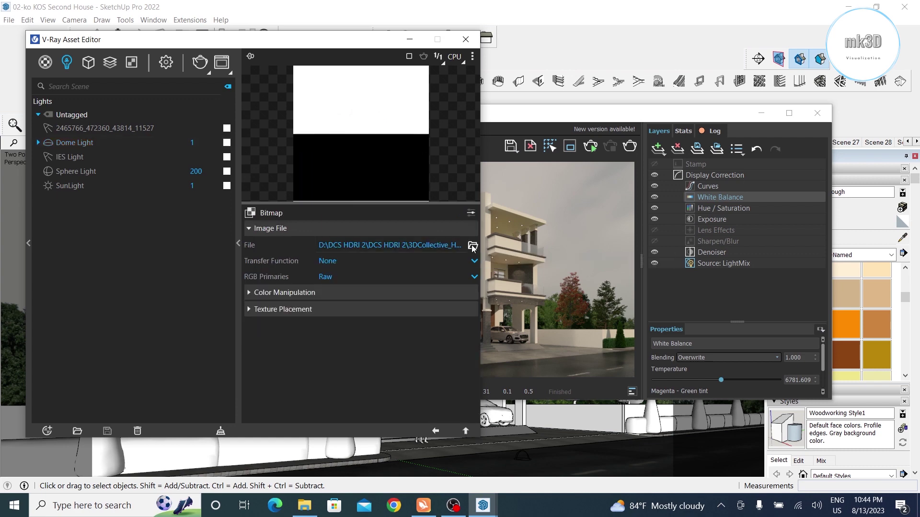
Step: Load 3DCollective_HDRi_086_0808_8K as the dome light's HDRI sky image
left_click(473, 246)
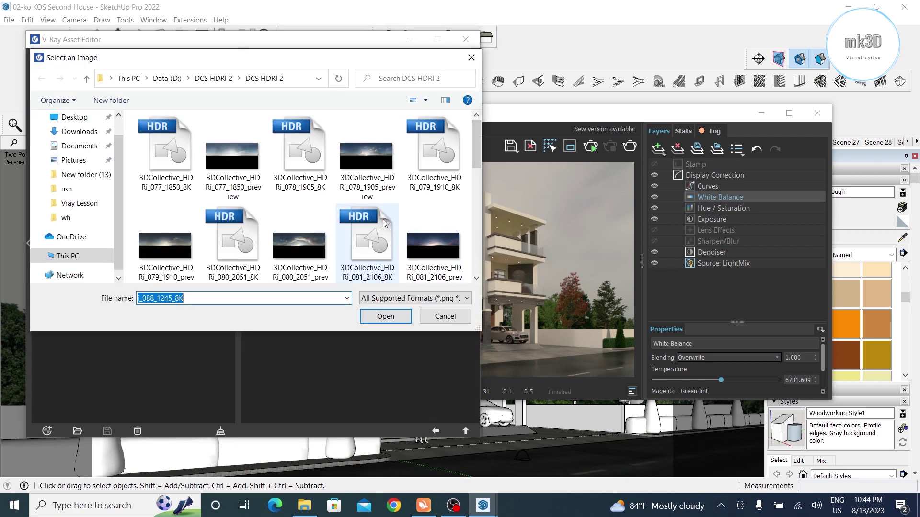
scroll(385, 228, "down", 3)
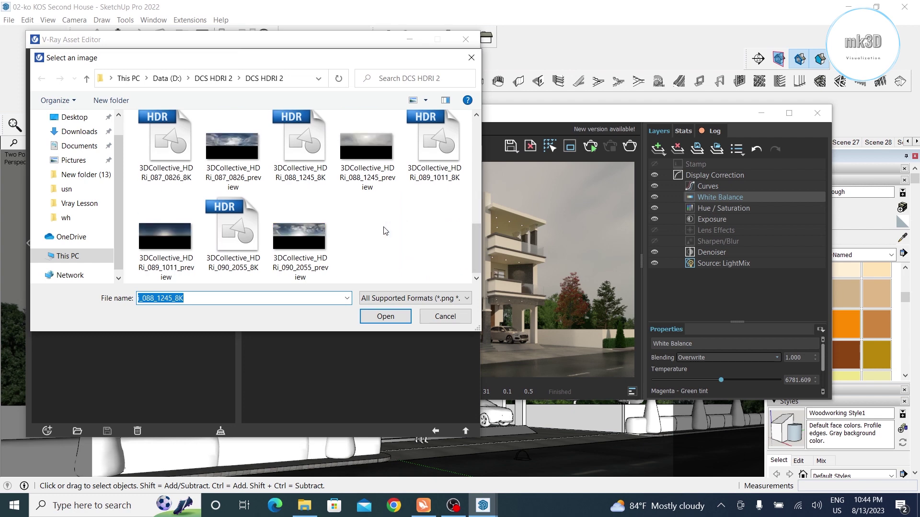
scroll(384, 229, "up", 2)
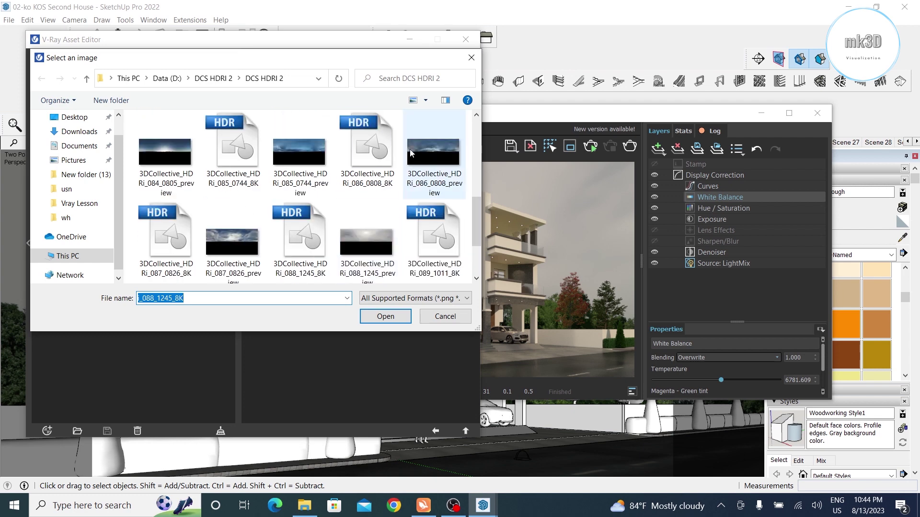
left_click(366, 151)
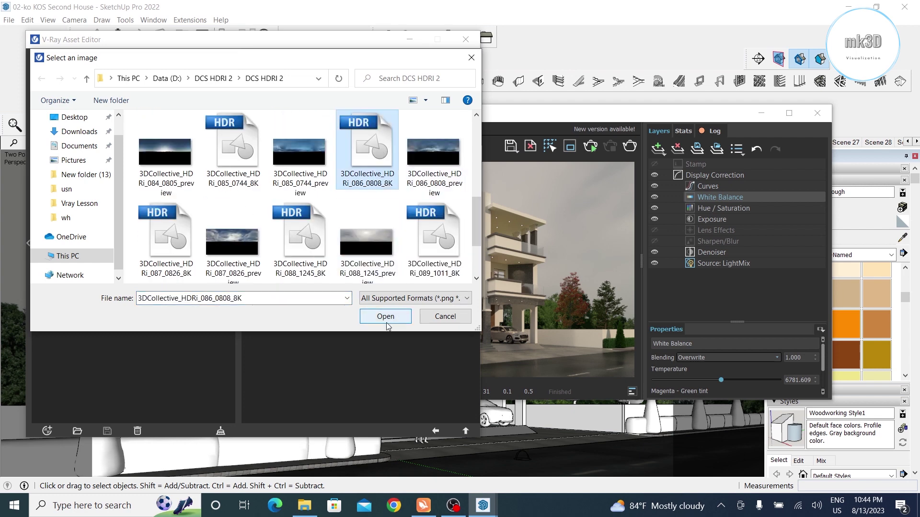
left_click(386, 317)
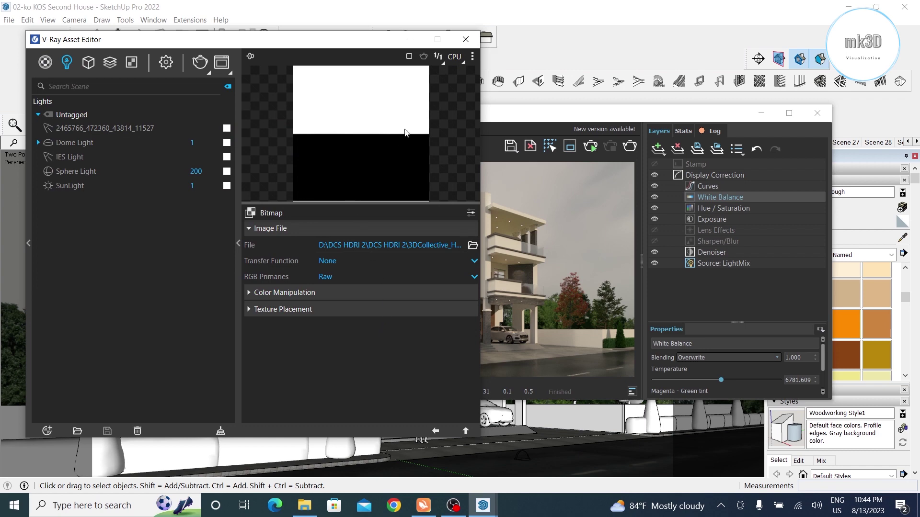
left_click_drag(369, 41, 332, 40)
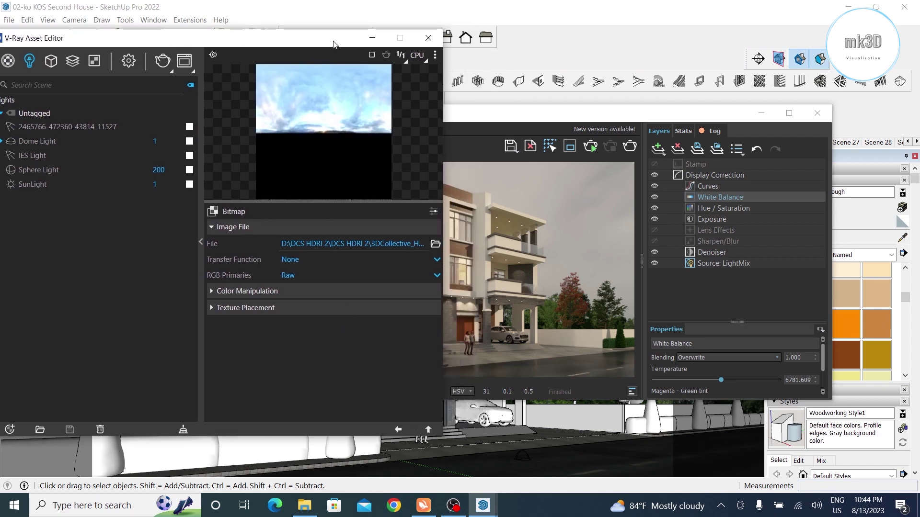
left_click(468, 118)
left_click_drag(480, 121, 478, 108)
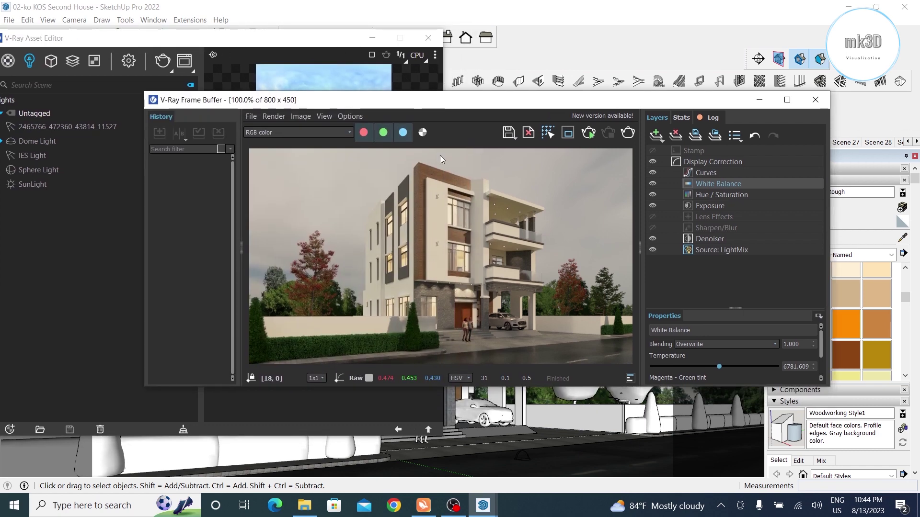
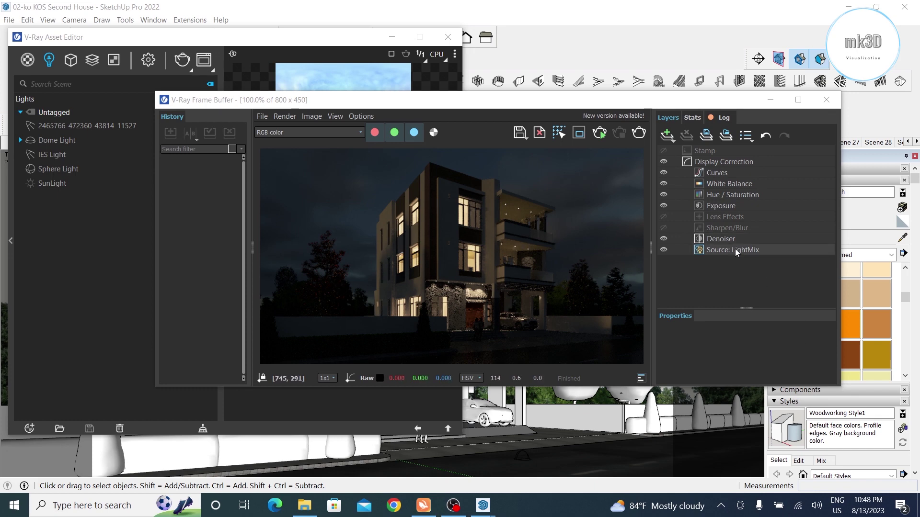
Step: In the Frame Buffer, raise Exposure to about 3.7 and the LightMix Dome Light to 1.530
left_click(719, 206)
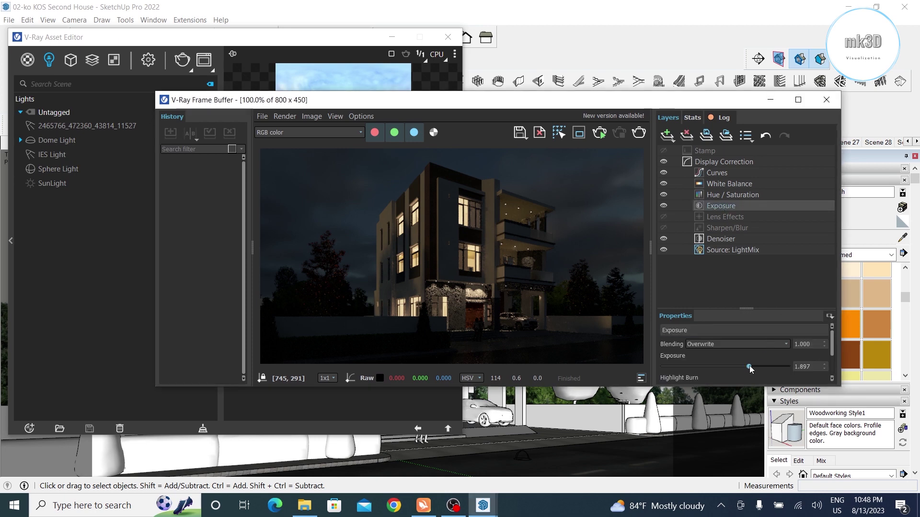
left_click_drag(749, 368, 772, 367)
left_click(740, 250)
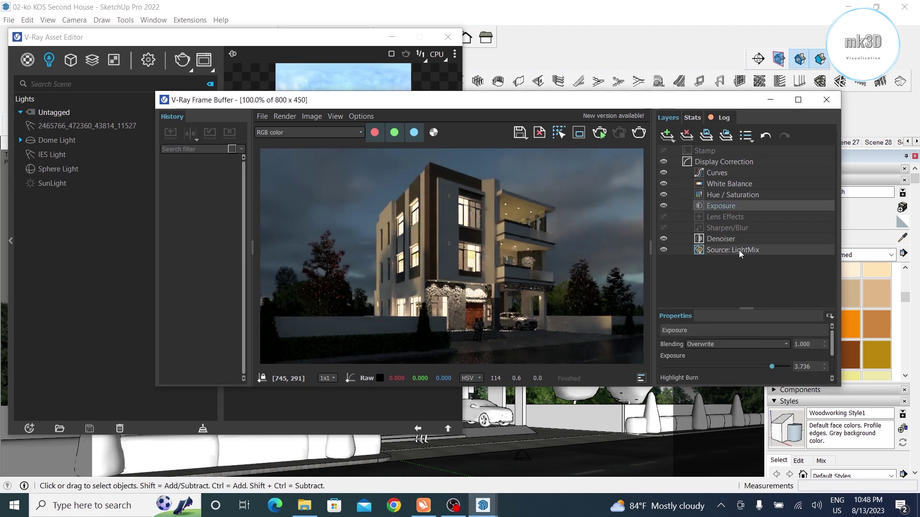
scroll(727, 348, "down", 1)
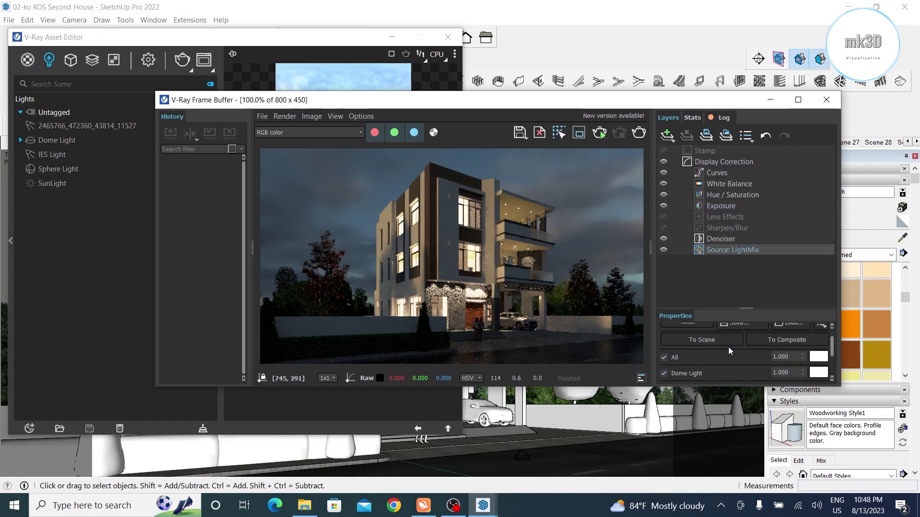
scroll(731, 360, "down", 1)
scroll(736, 376, "up", 1)
left_click_drag(803, 376, 790, 305)
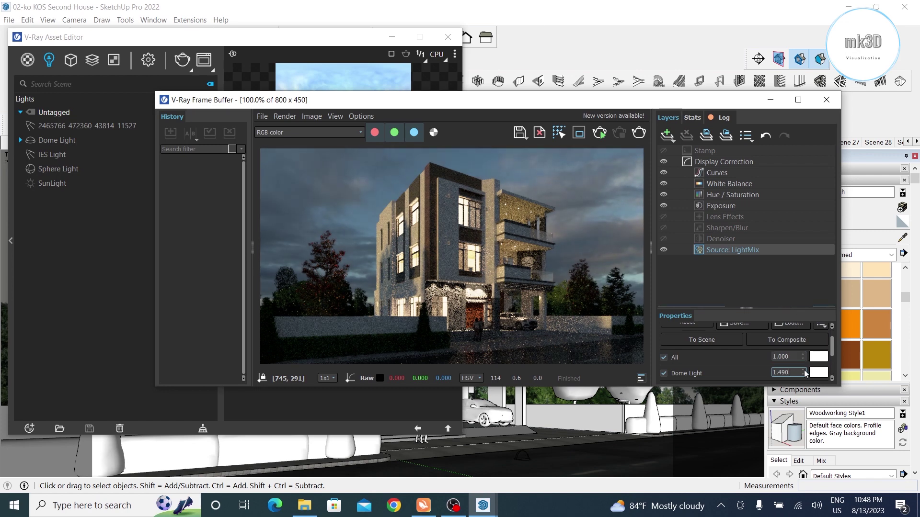
left_click_drag(806, 375, 807, 368)
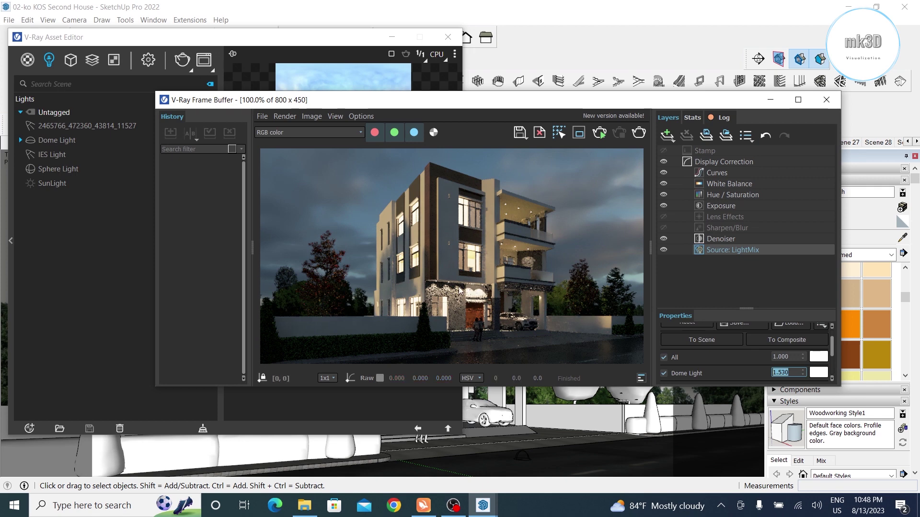
Step: Tint the LightMix Dome Light colour toward cool blue
left_click(818, 373)
left_click_drag(766, 309, 774, 308)
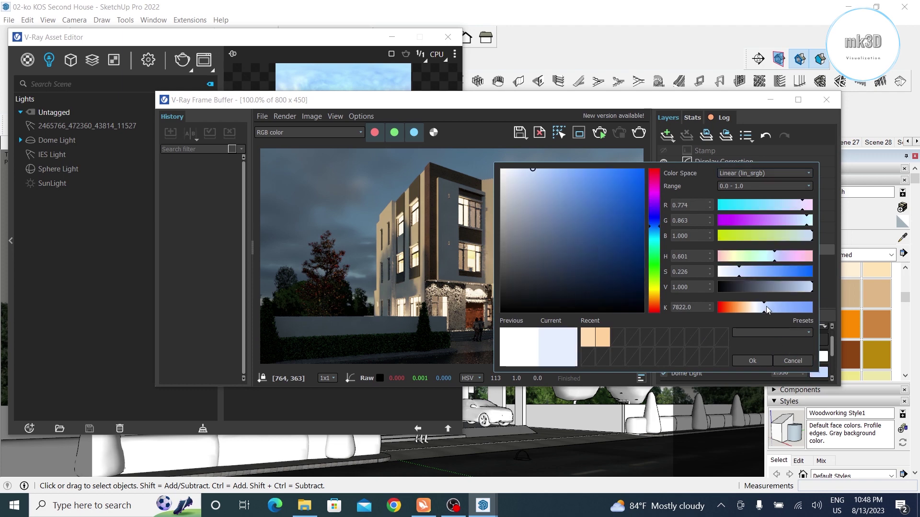
left_click(752, 360)
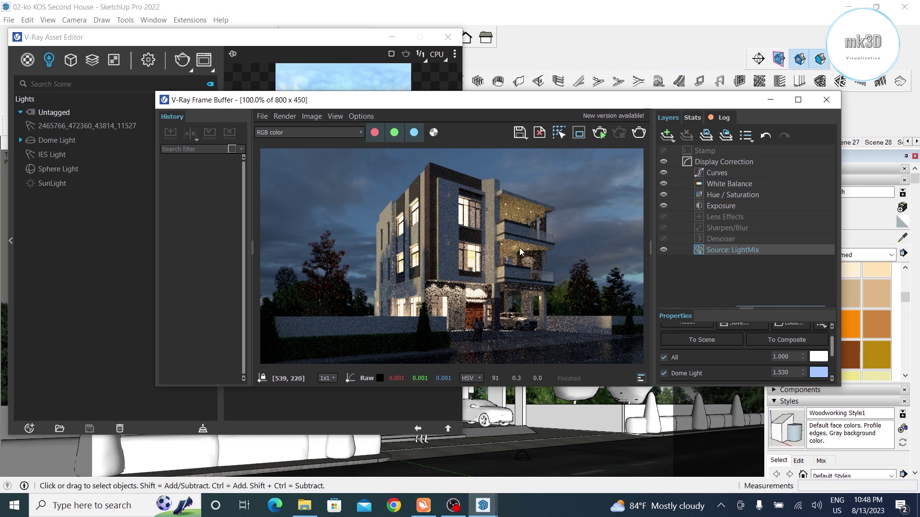
Step: Set the Sphere Light mix to 2.160 and the IES Light mix to 193.200
scroll(741, 368, "down", 2)
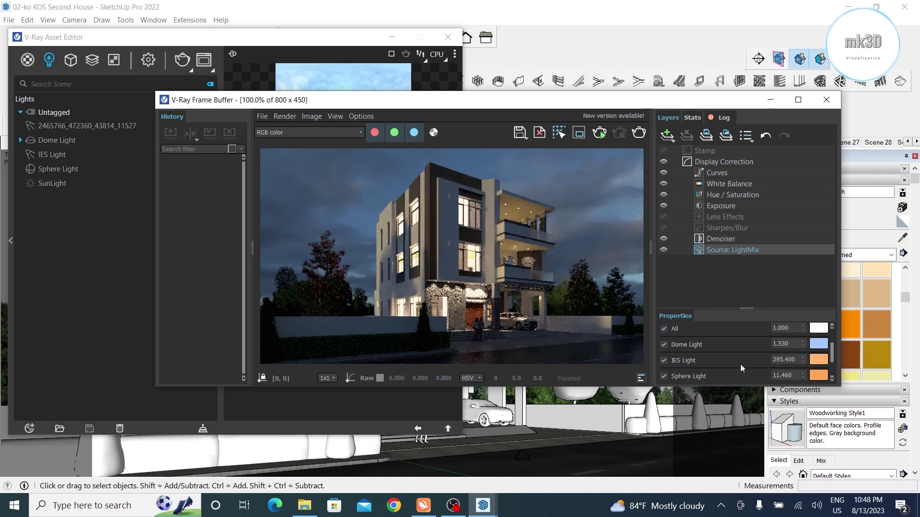
scroll(796, 373, "down", 2)
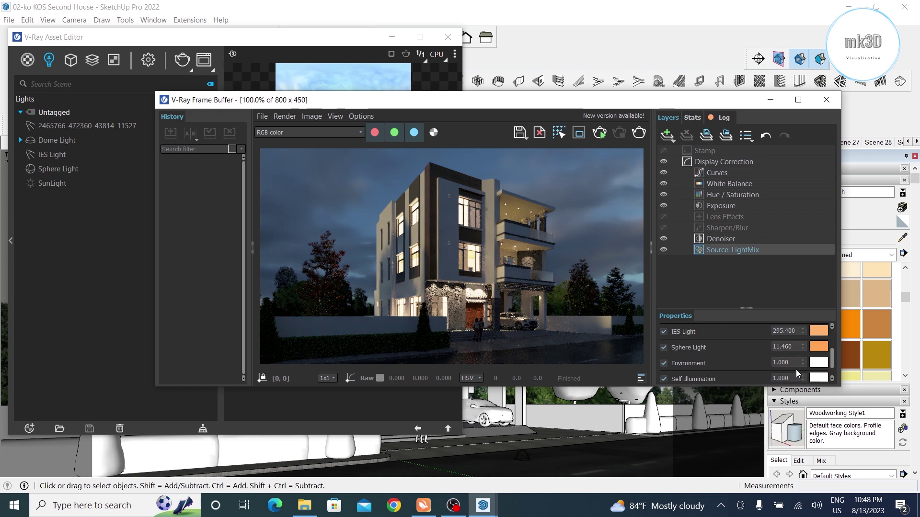
double_click(799, 346)
type("5")
key("Return")
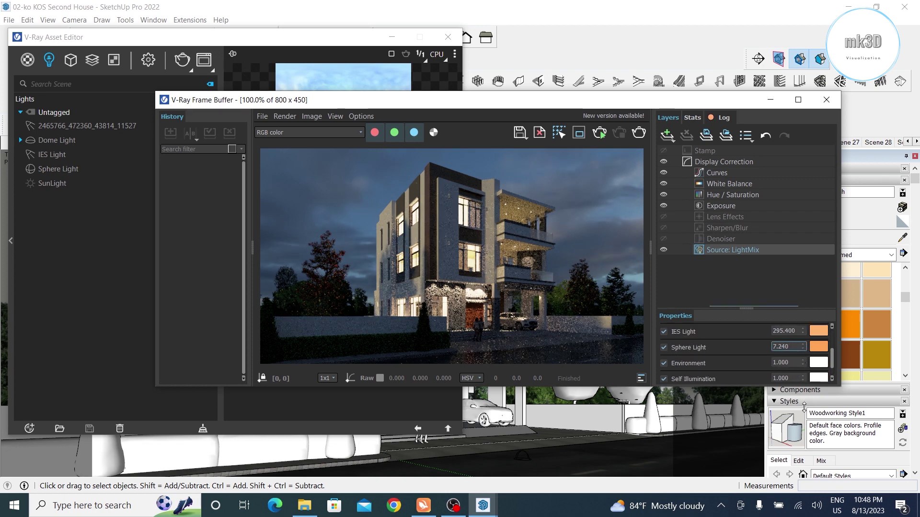
type("2.16")
key("Return")
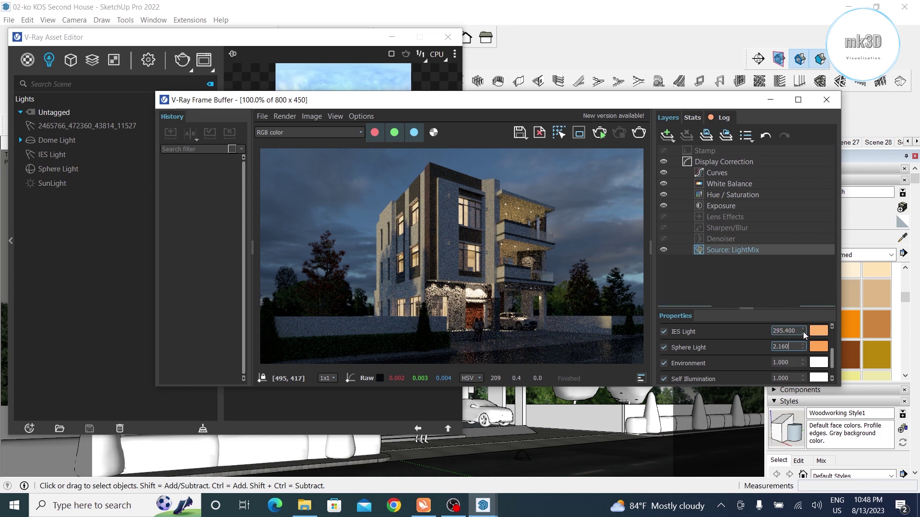
double_click(802, 332)
type("198.8")
key("Return")
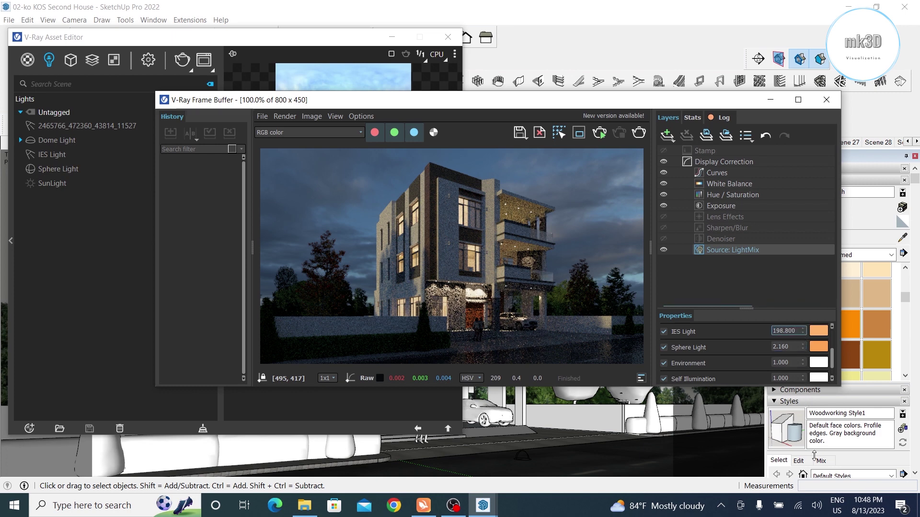
type("193.2")
key("Return")
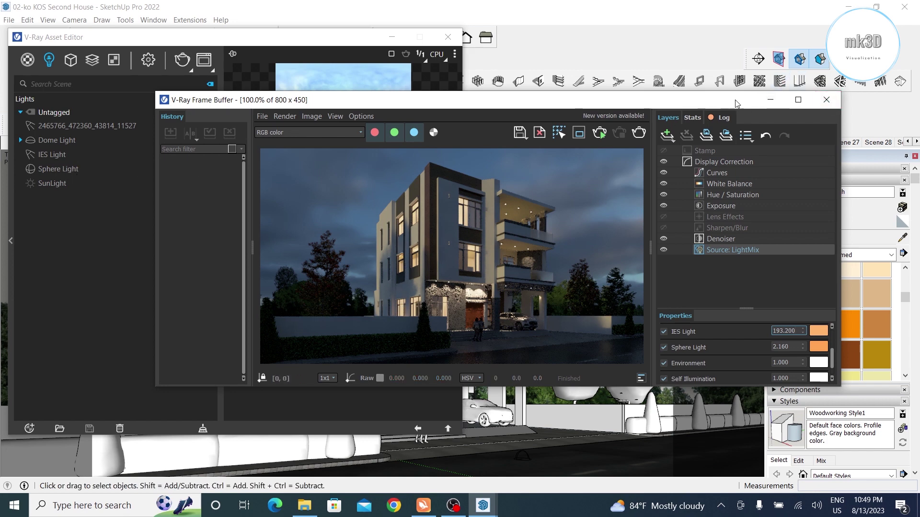
Step: Close the render preview and Asset Editor, then orbit to a top-down close-up of the dome light sphere
left_click(826, 100)
left_click(452, 43)
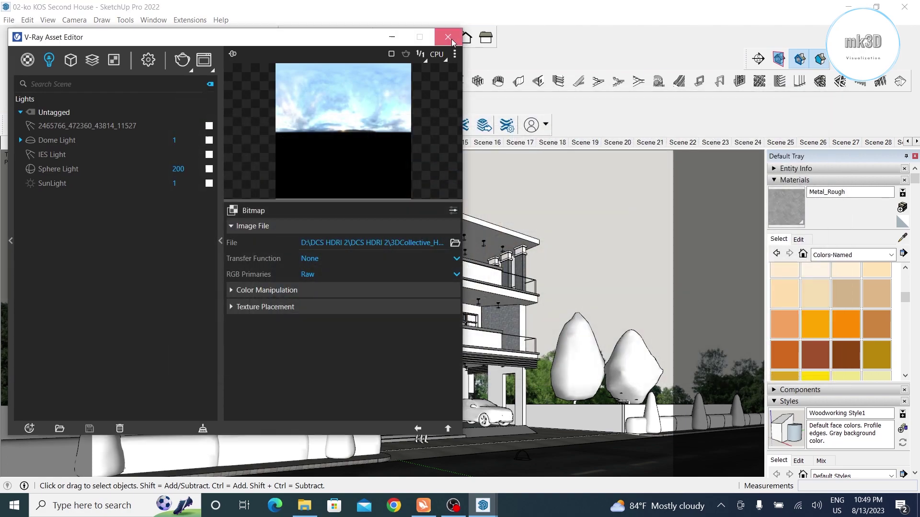
left_click(453, 42)
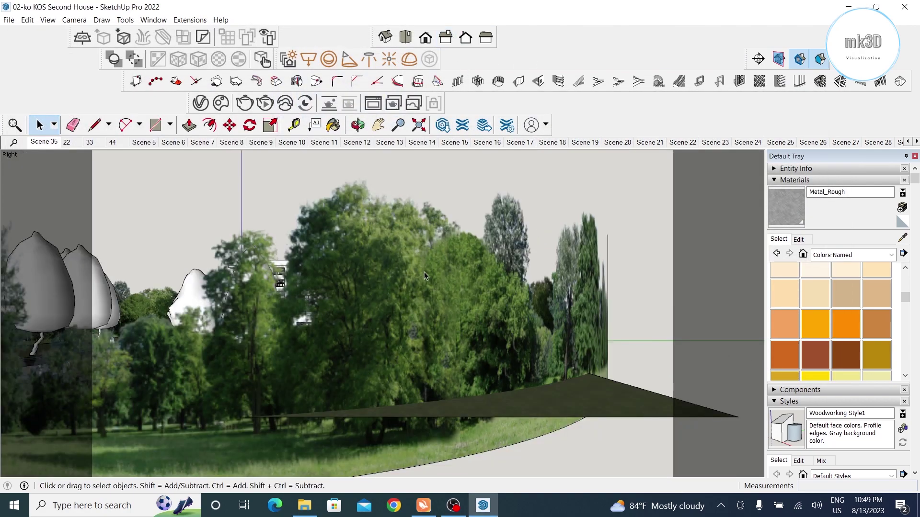
middle_click_drag(399, 292, 462, 332)
scroll(461, 331, "down", 5)
scroll(342, 365, "up", 5)
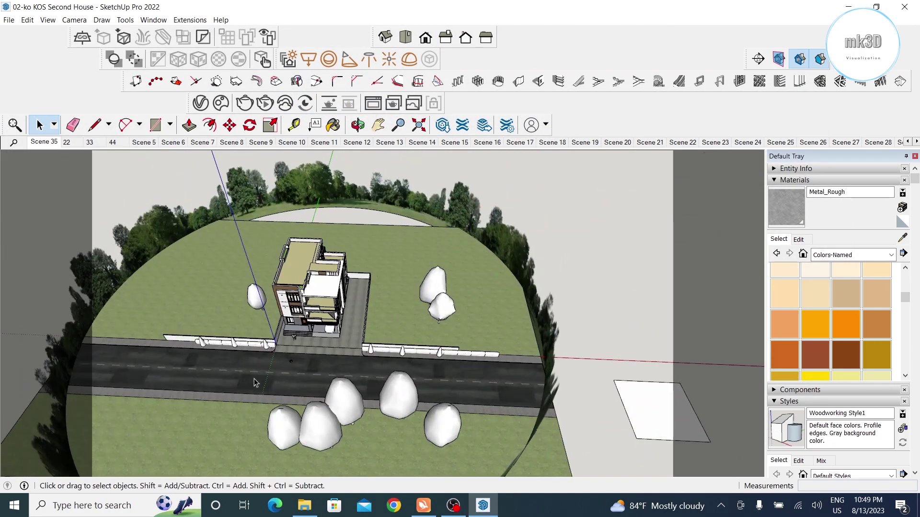
scroll(342, 365, "up", 5)
scroll(236, 320, "up", 3)
middle_click_drag(237, 320, 385, 287)
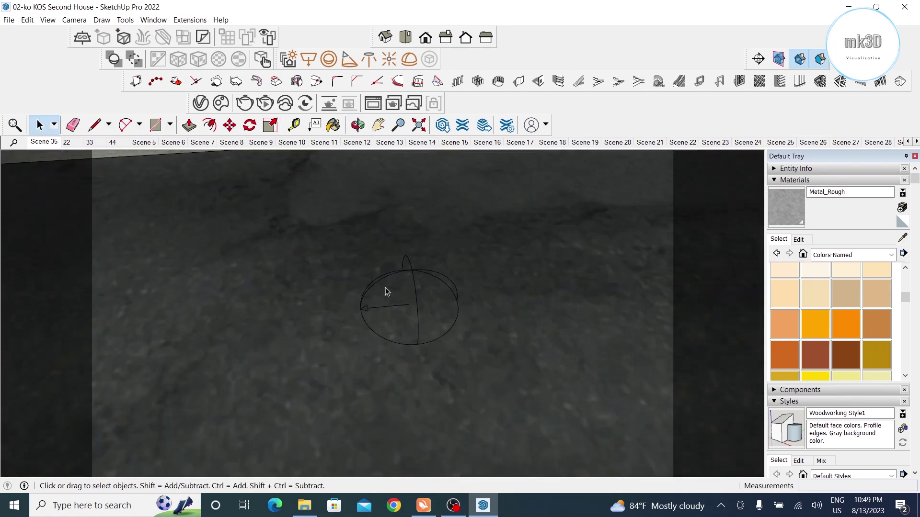
scroll(361, 321, "up", 2)
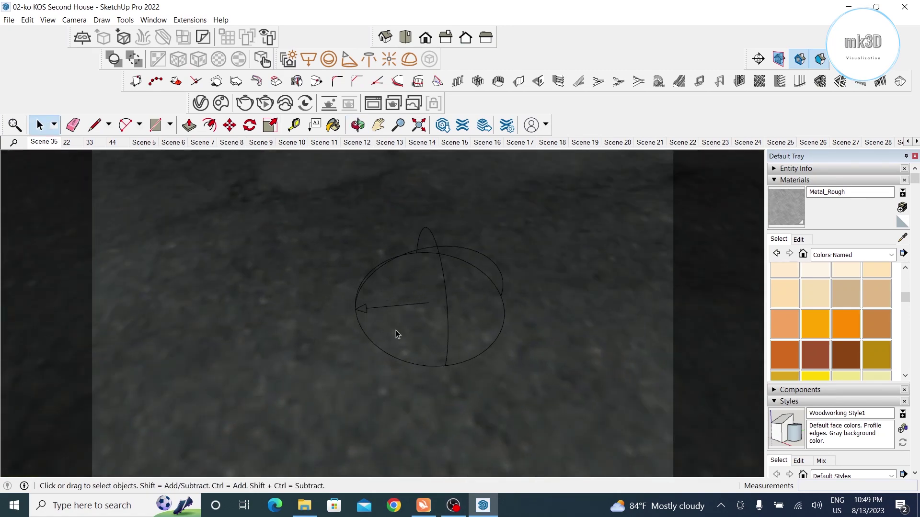
scroll(366, 383, "down", 3)
scroll(339, 384, "down", 3)
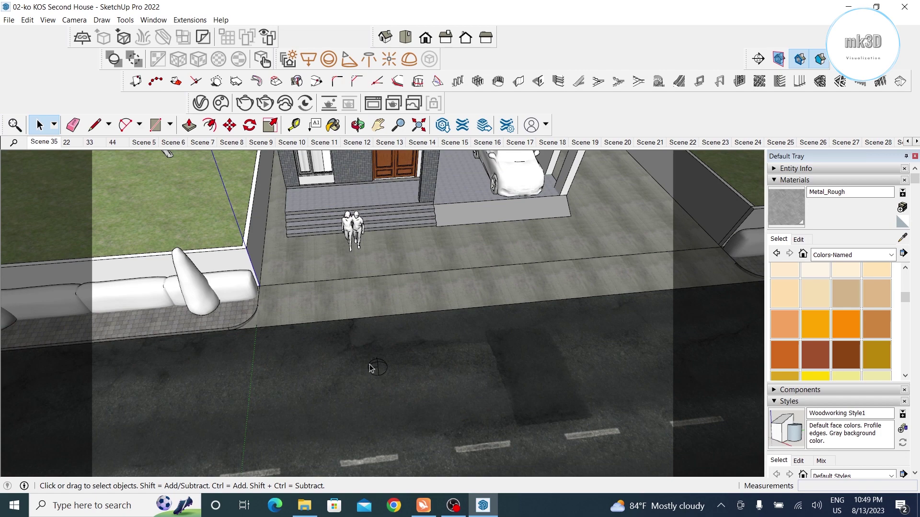
scroll(372, 374, "up", 2)
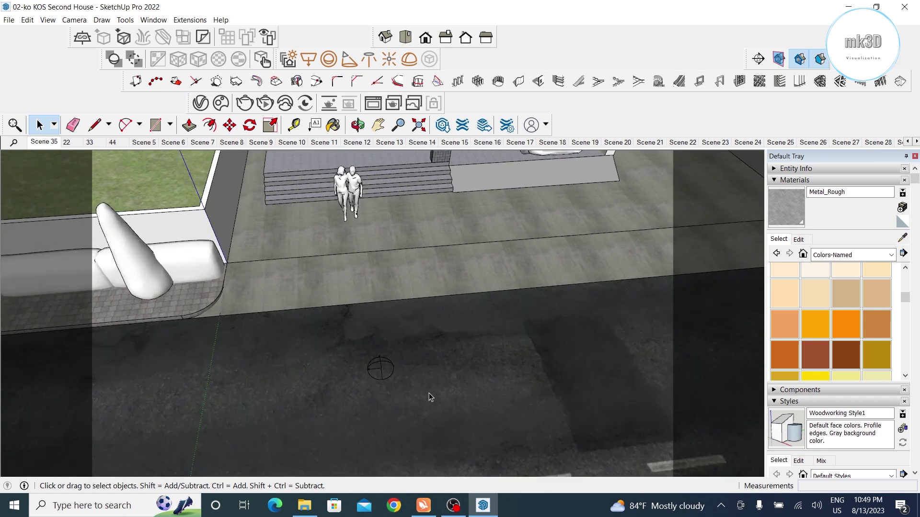
Step: Tick Use Transform in the Dome Light parameters and close the Asset Editor
left_click(200, 103)
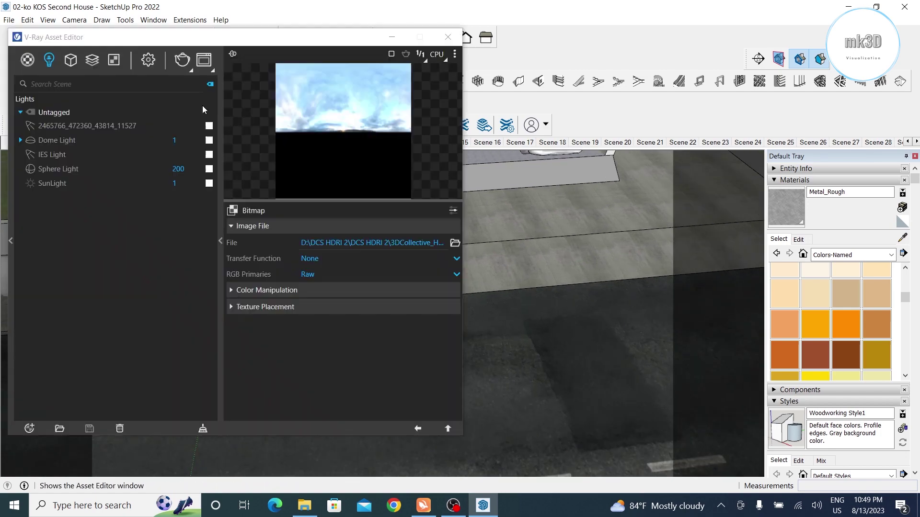
left_click(40, 140)
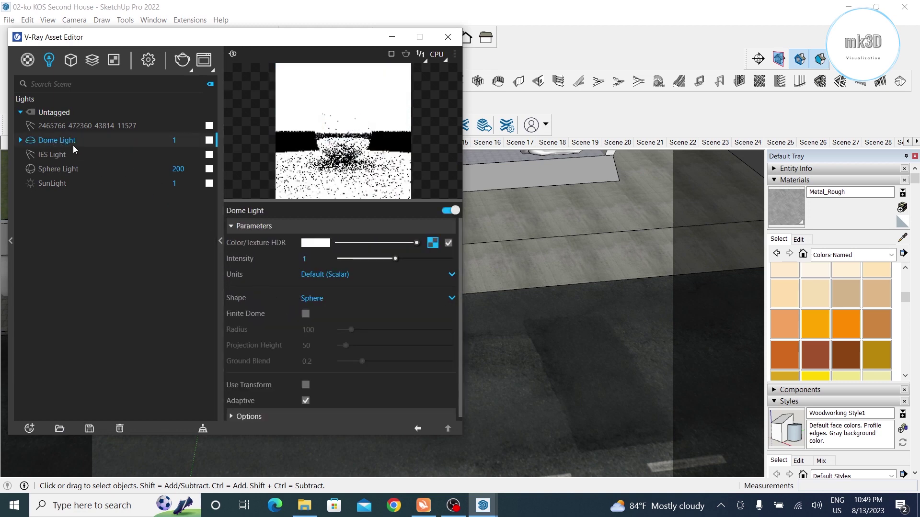
left_click(246, 227)
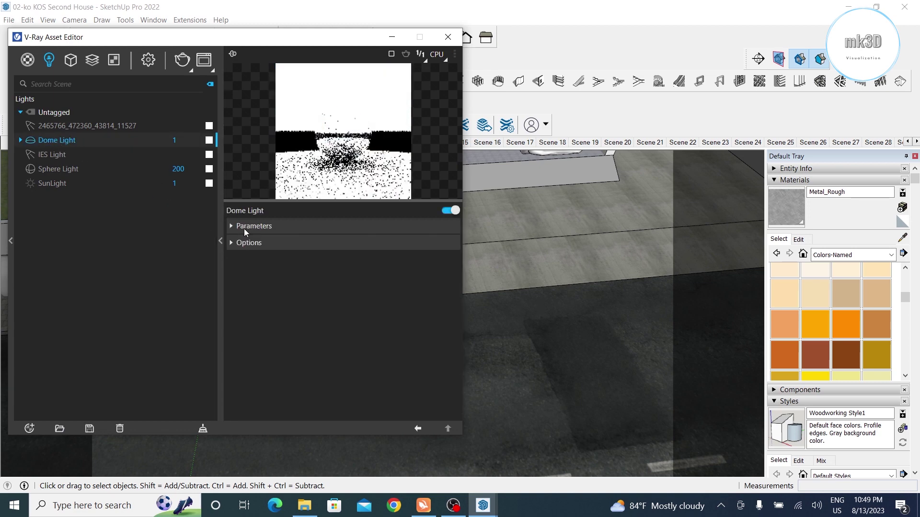
left_click(253, 243)
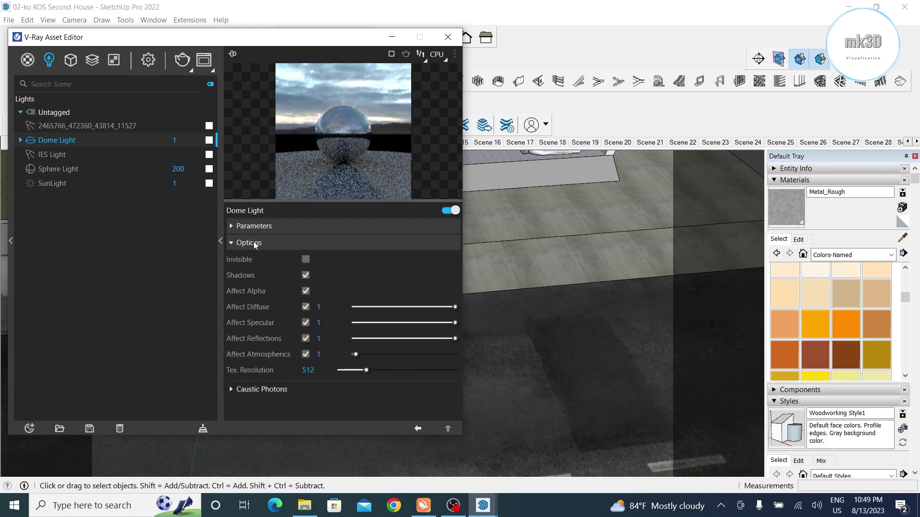
left_click(253, 243)
left_click(248, 226)
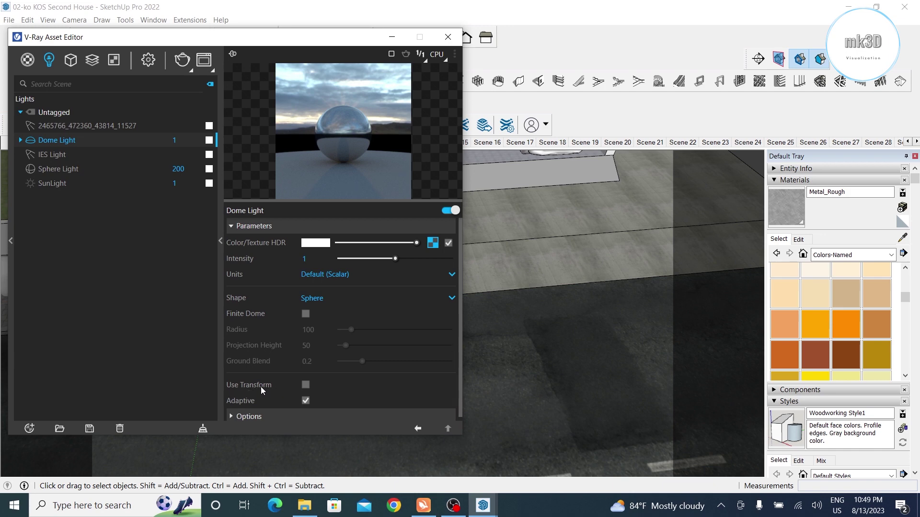
left_click(305, 385)
left_click(447, 37)
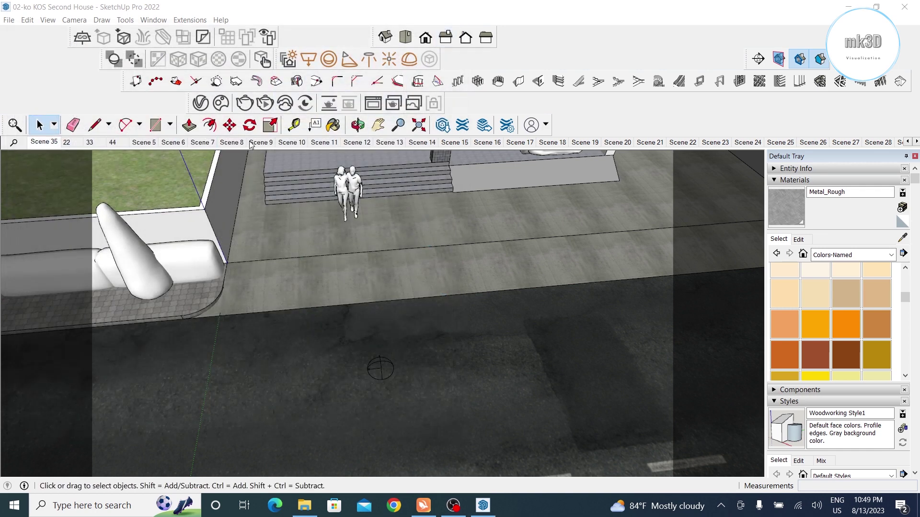
Step: Rotate the dome light gizmo 135° about its centre
left_click(382, 368)
key("q")
scroll(367, 424, "up", 3)
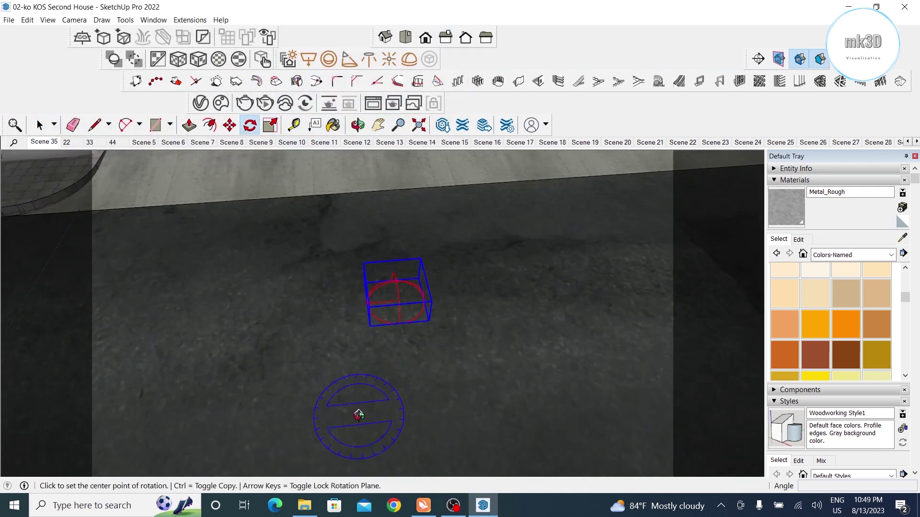
scroll(378, 364, "up", 3)
scroll(389, 269, "up", 3)
left_click(393, 271)
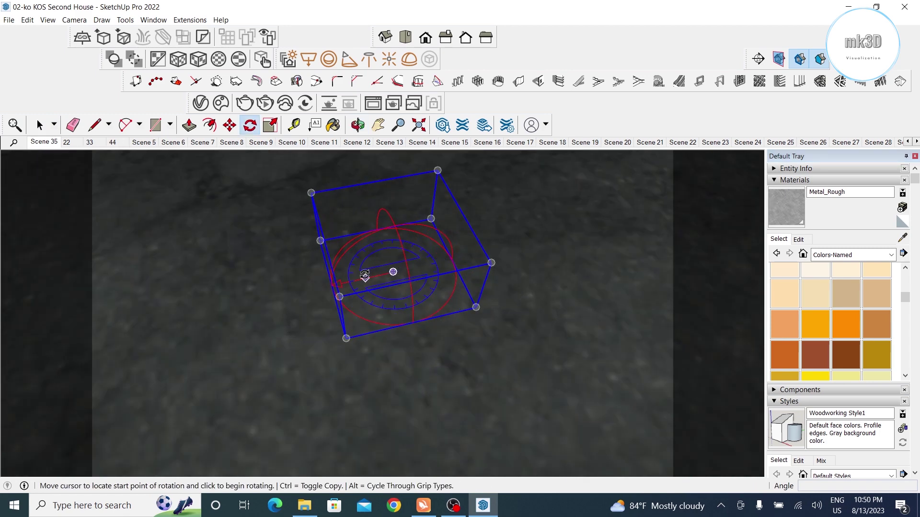
left_click(417, 283)
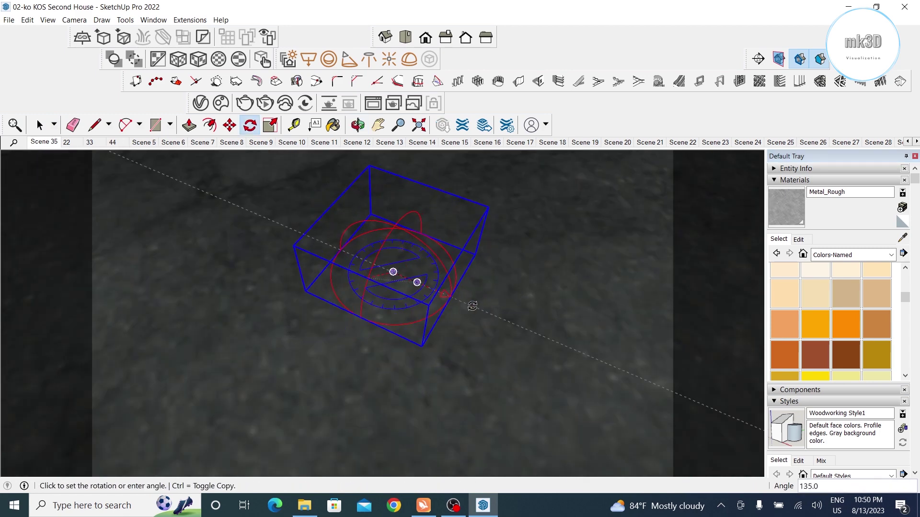
left_click(472, 306)
Step: Return to the Scene 35 house view and reopen the night render in the Frame Buffer
left_click(39, 125)
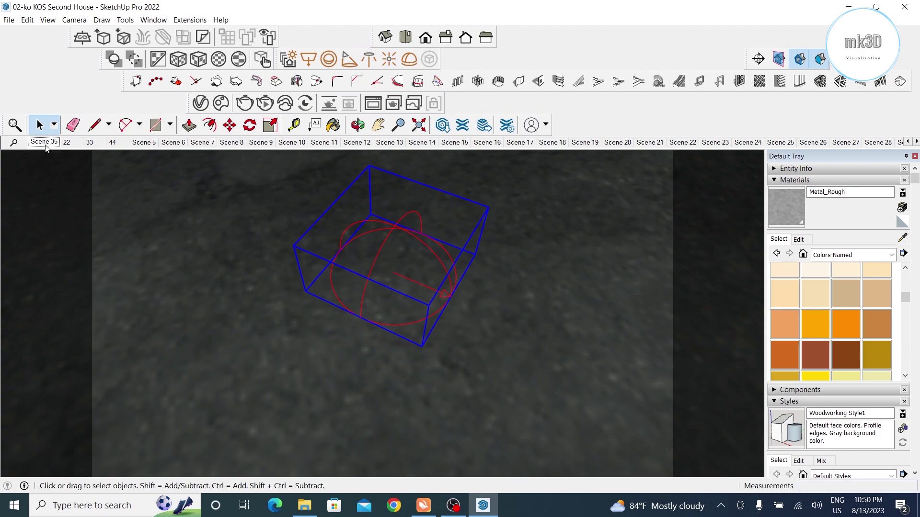
left_click(45, 142)
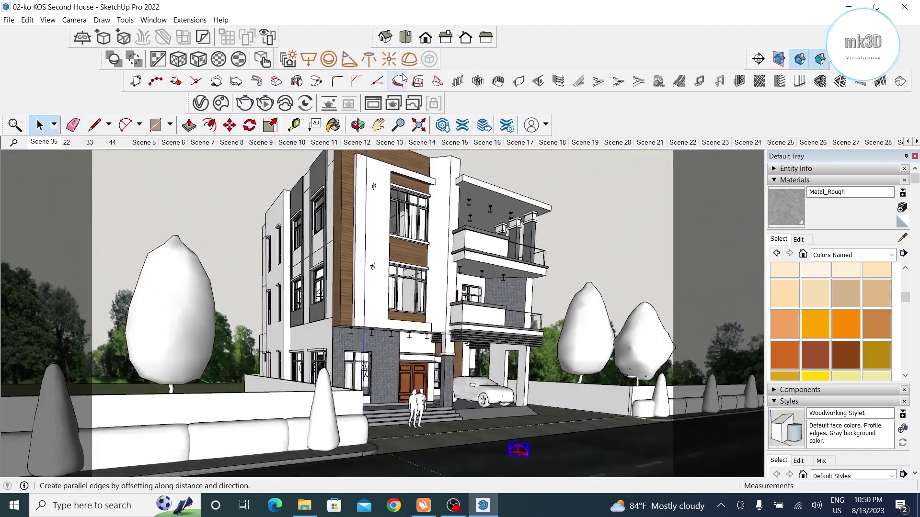
left_click(373, 103)
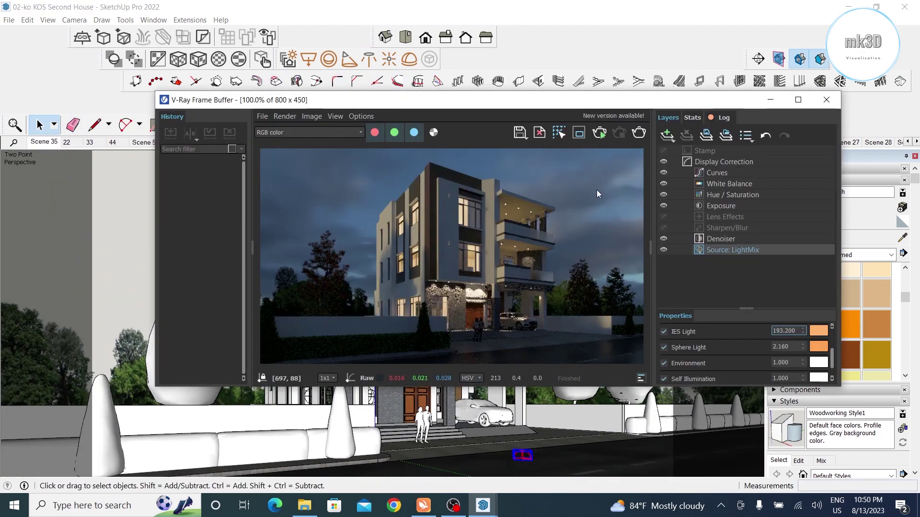
Step: Set the render Exposure layer value to 5
left_click(720, 205)
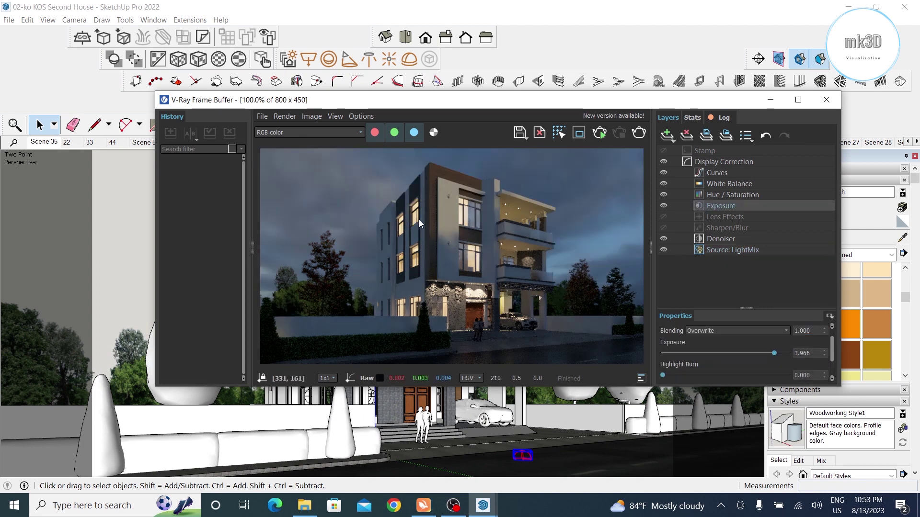
double_click(815, 357)
type("5")
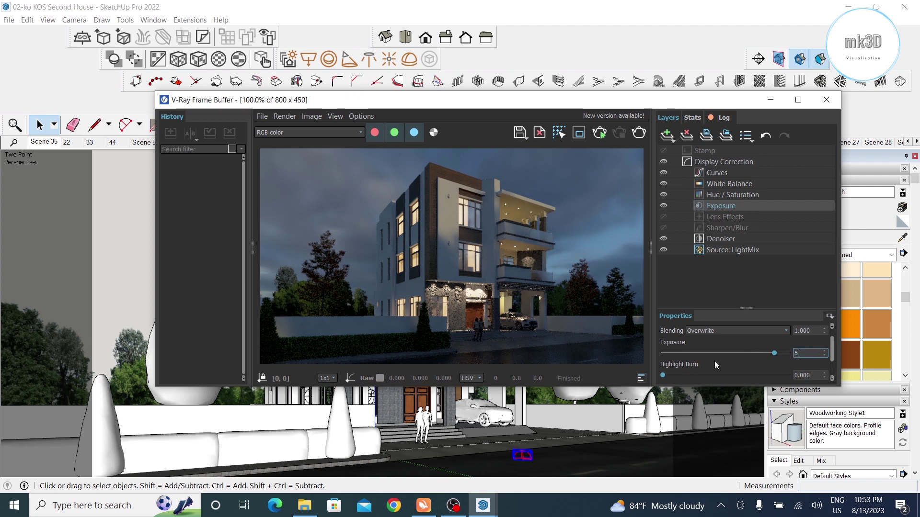
key("Return")
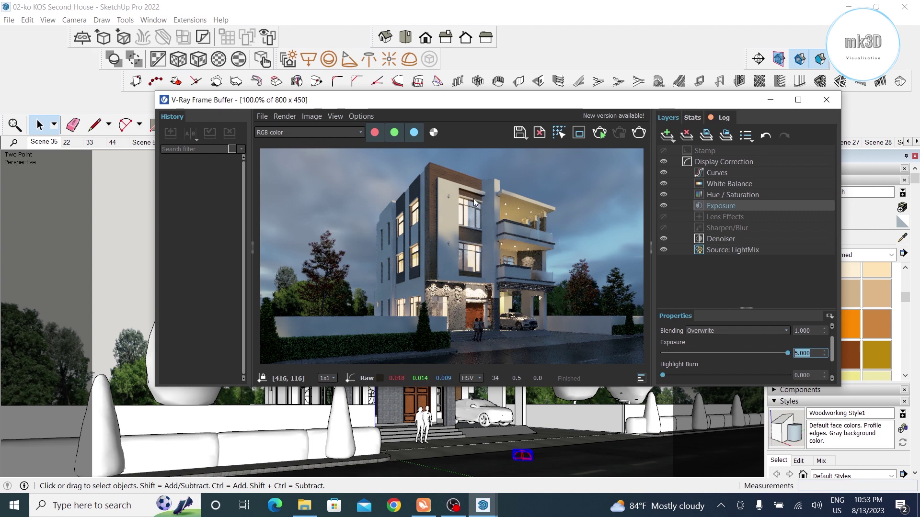
Step: Raise the White Balance temperature to 7398.468
left_click(704, 184)
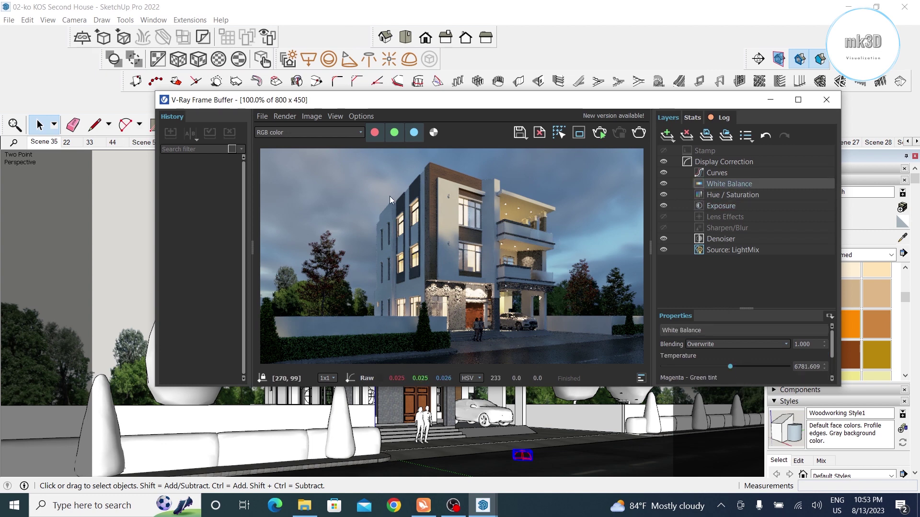
left_click_drag(730, 367, 738, 367)
scroll(518, 275, "down", 2)
scroll(498, 274, "up", 2)
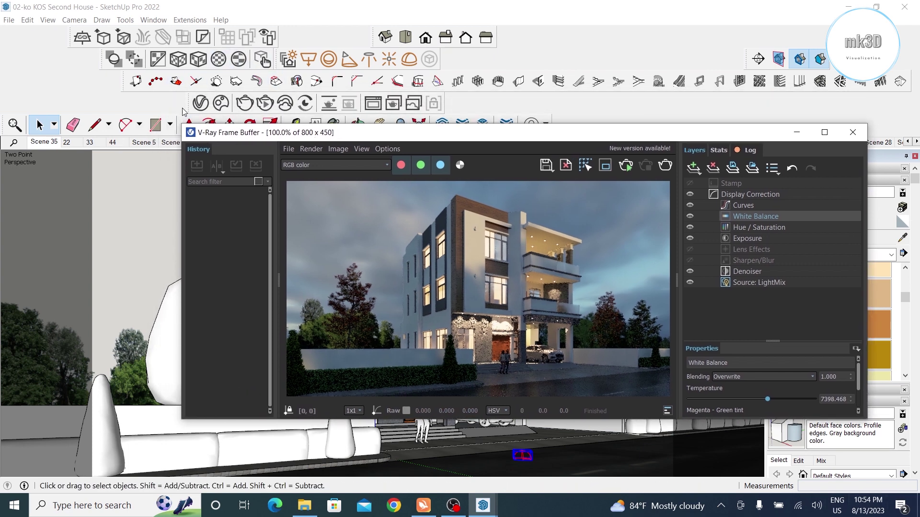
Step: Set the V-Ray render Quality to Medium in the Asset Editor settings
left_click(200, 106)
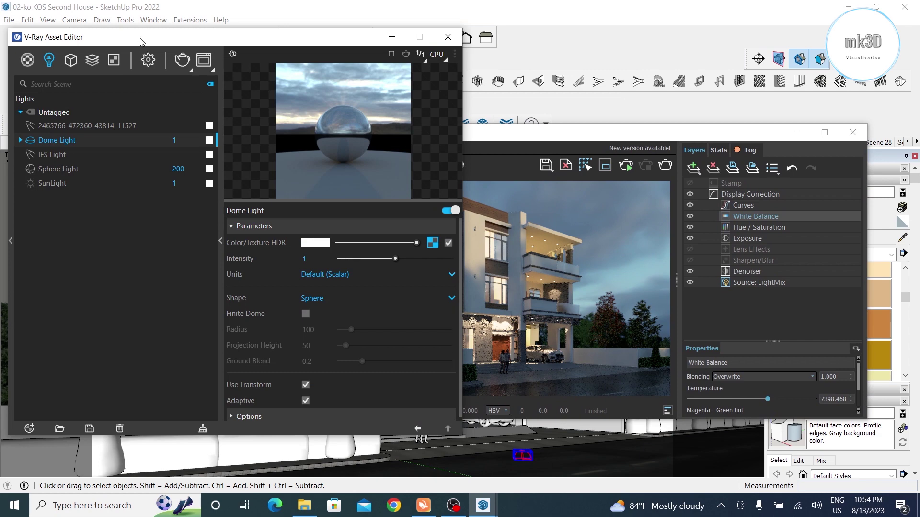
left_click_drag(142, 41, 246, 55)
left_click(253, 73)
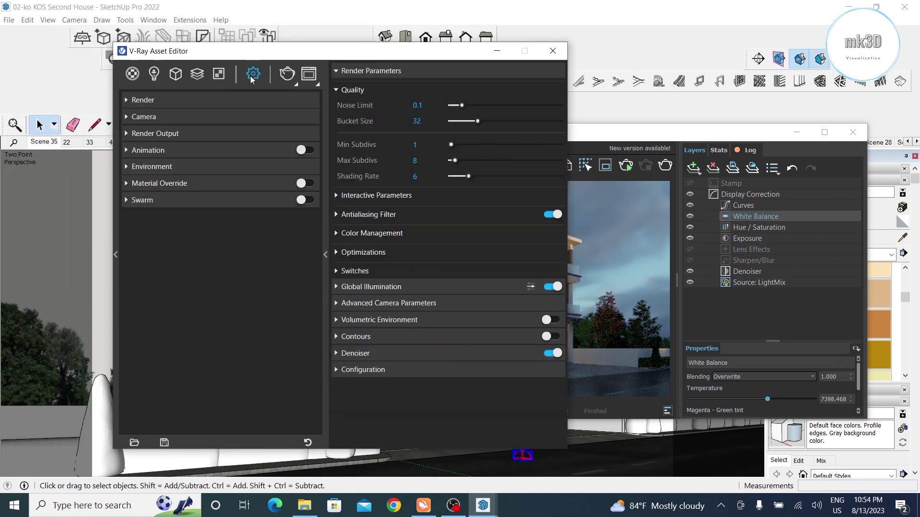
left_click(160, 99)
left_click(266, 149)
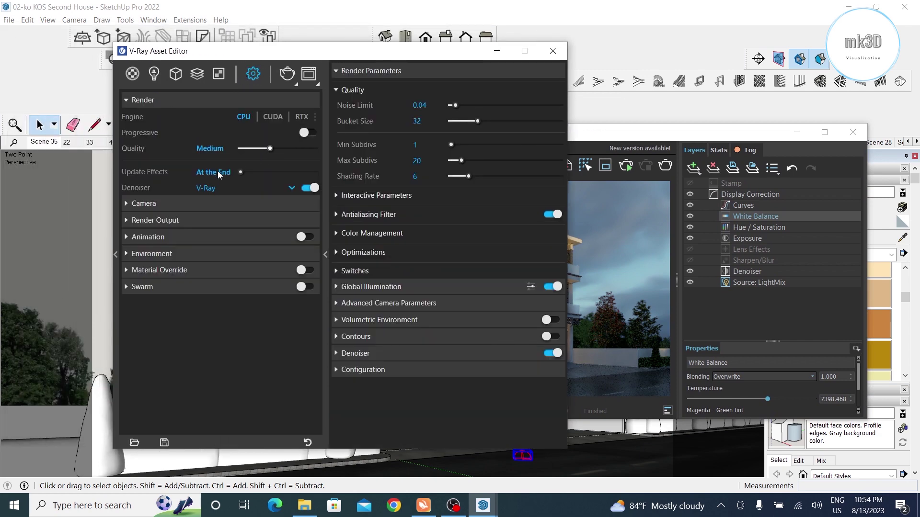
Step: Set the render output image width to 1920 for a 1920 × 1080 image
left_click(172, 223)
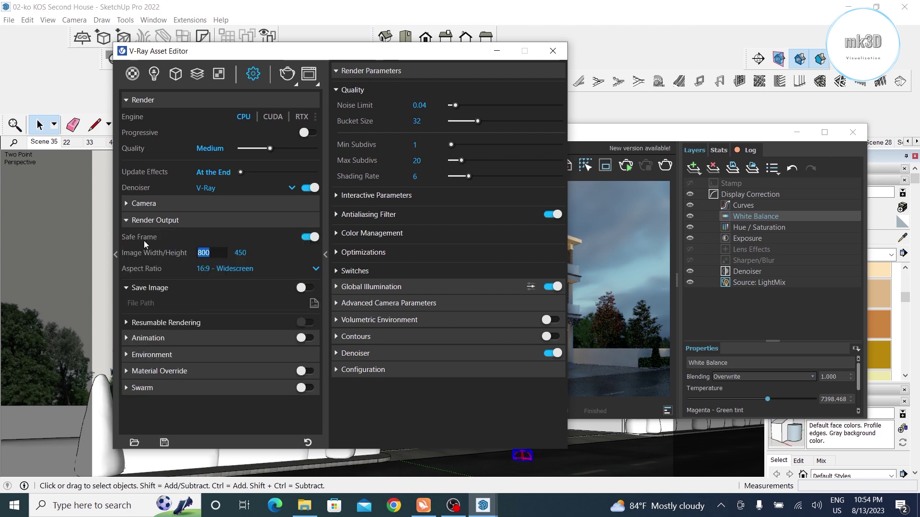
type("1920")
key("Return")
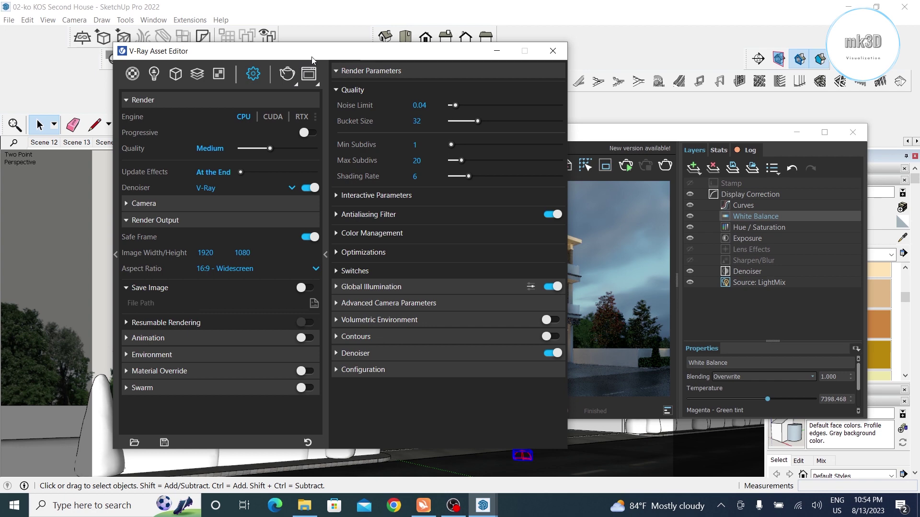
Step: Rearrange the settings and Frame Buffer windows, bringing the render view back on top
left_click_drag(312, 60, 270, 61)
left_click(535, 138)
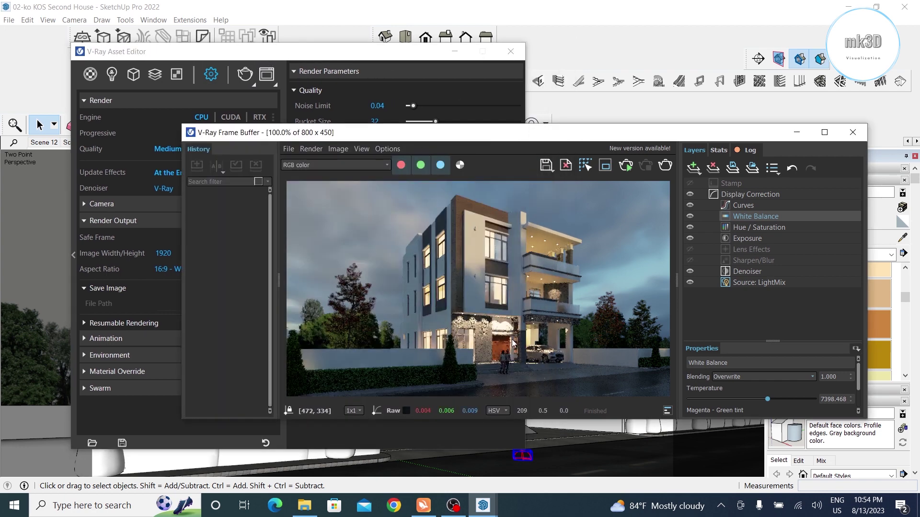
left_click(365, 147)
left_click_drag(378, 135, 305, 104)
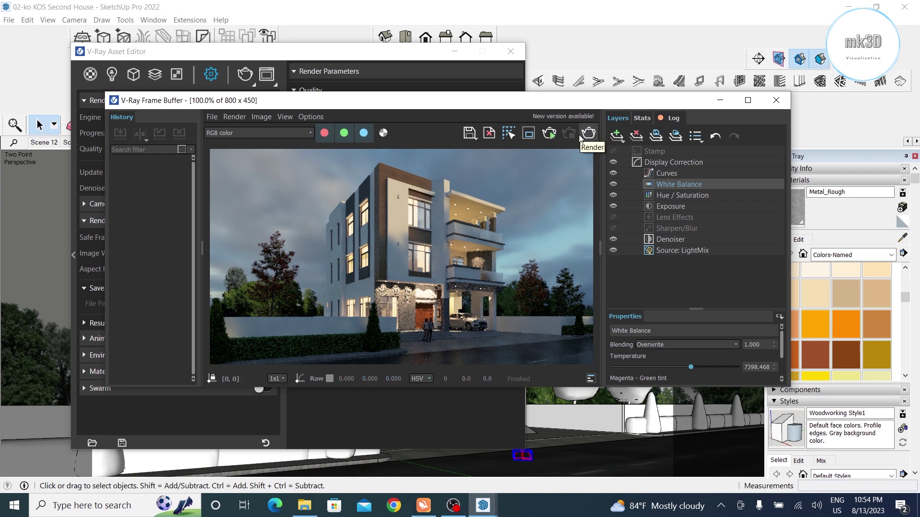
left_click(213, 52)
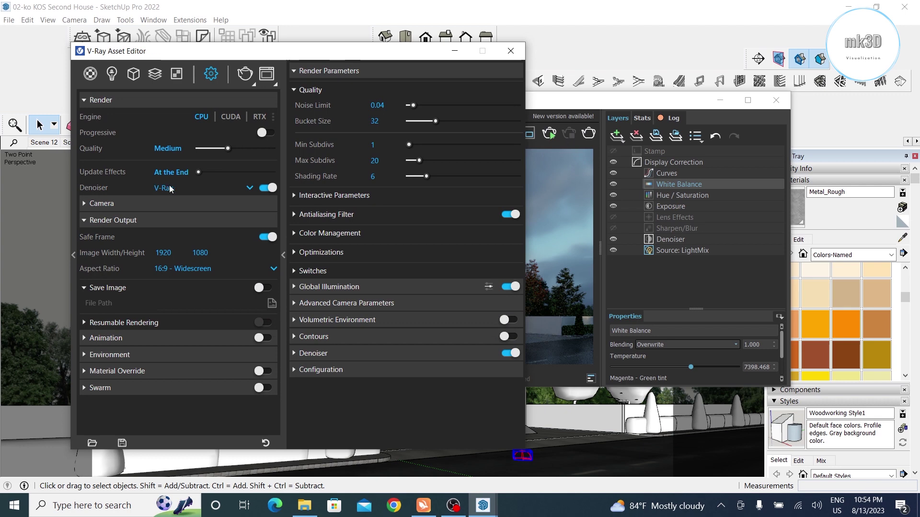
left_click(599, 102)
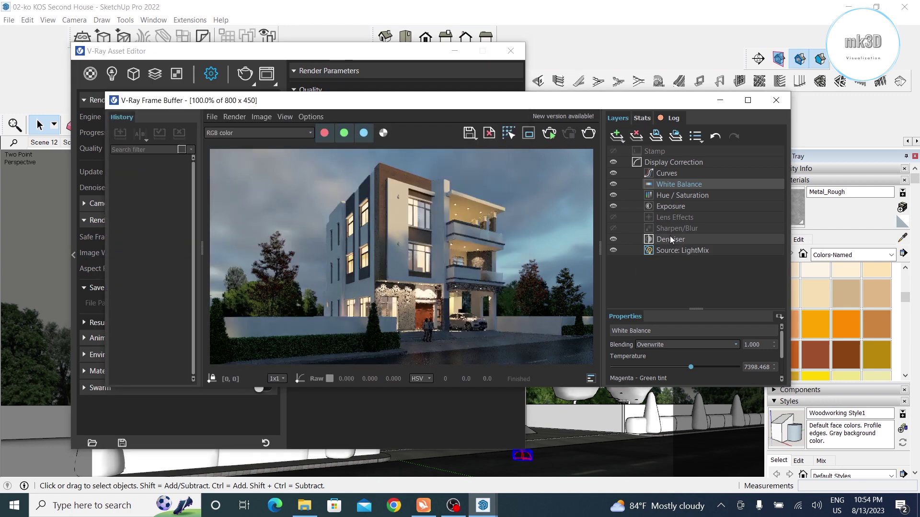